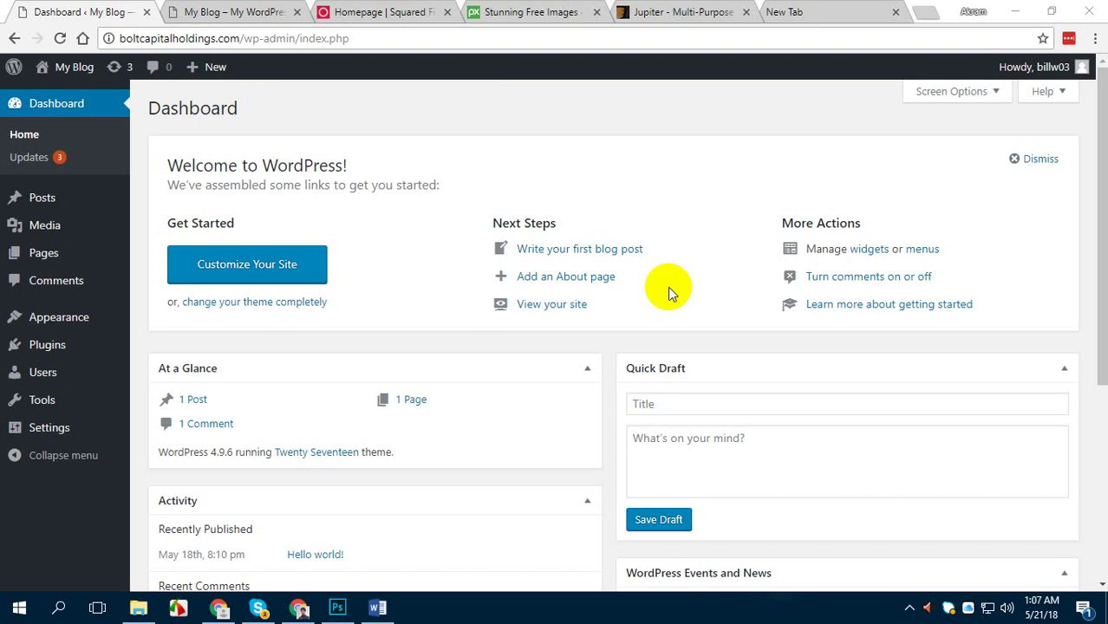
Bring up Step by Step.docx and scroll through its website development, design and page design steps
{"action": "left_click", "coordinate": [377, 608]}
{"action": "scroll", "coordinate": [603, 299], "scroll_direction": "down", "scroll_amount": 1}
{"action": "scroll", "coordinate": [603, 299], "scroll_direction": "down", "scroll_amount": 1}
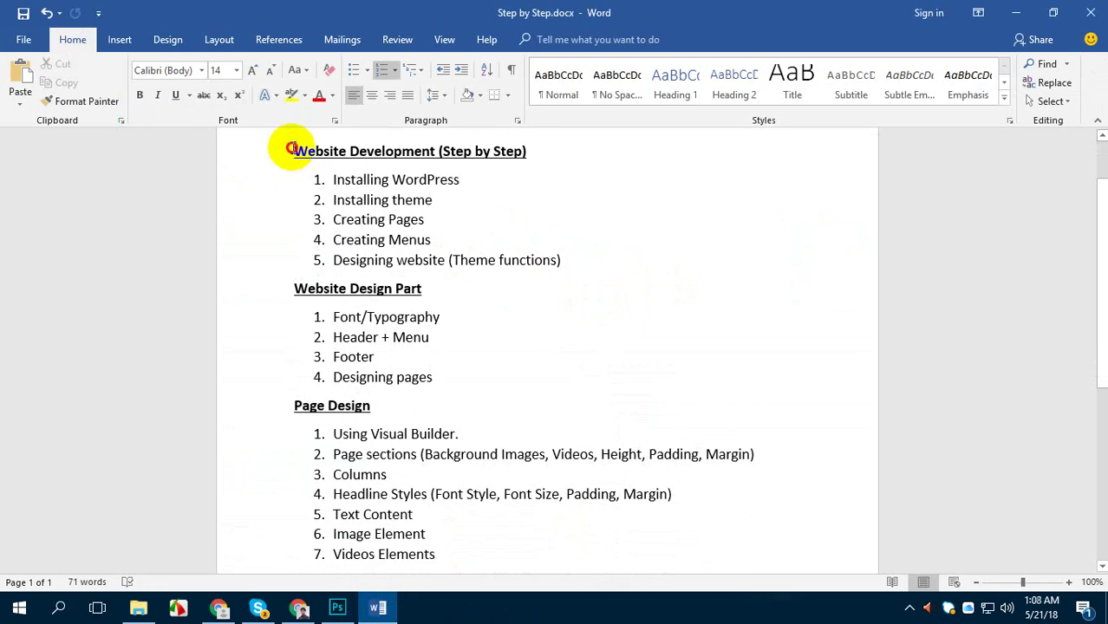
{"action": "left_click_drag", "start_coordinate": [291, 151], "coordinate": [337, 193]}
{"action": "left_click", "coordinate": [355, 200]}
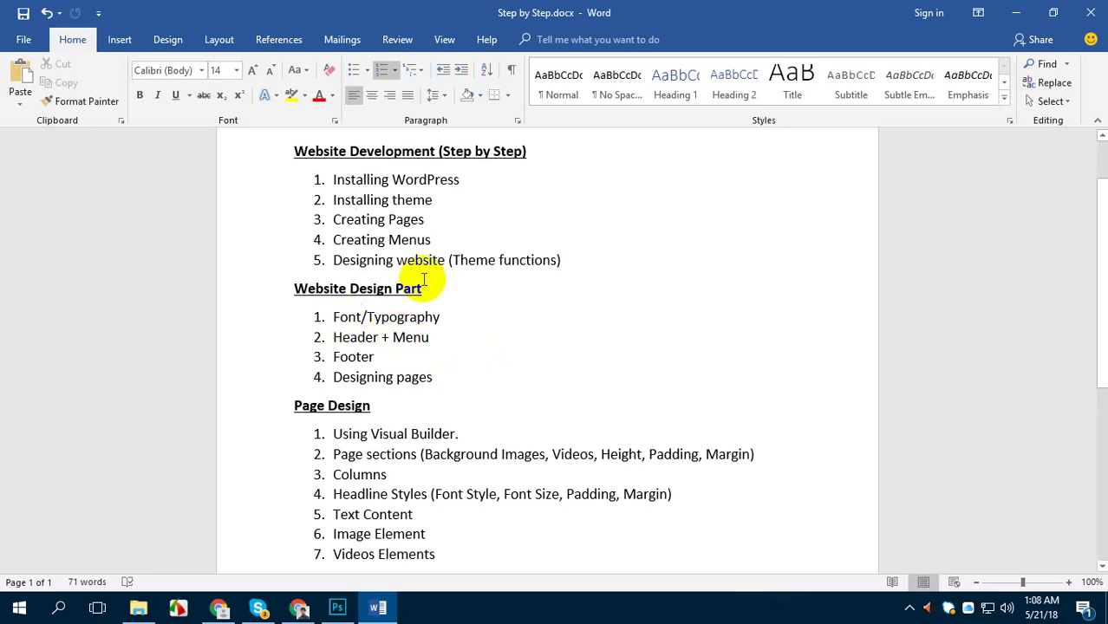
{"action": "scroll", "coordinate": [472, 178], "scroll_direction": "up", "scroll_amount": 2}
{"action": "left_click", "coordinate": [300, 610]}
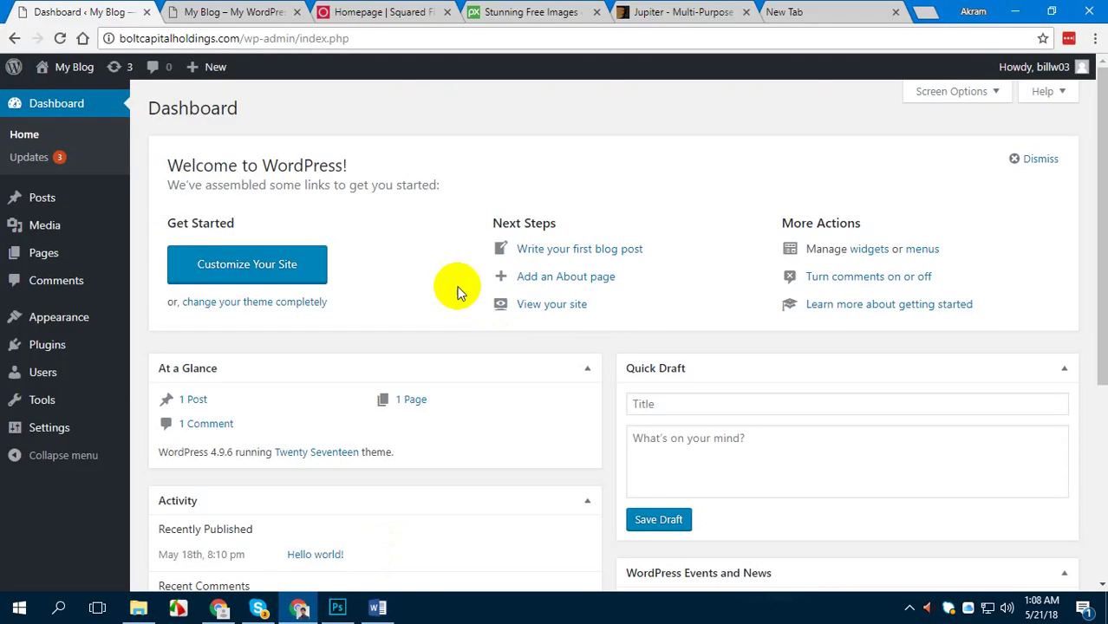
{"action": "left_click", "coordinate": [260, 12]}
{"action": "scroll", "coordinate": [517, 277], "scroll_direction": "down", "scroll_amount": 5}
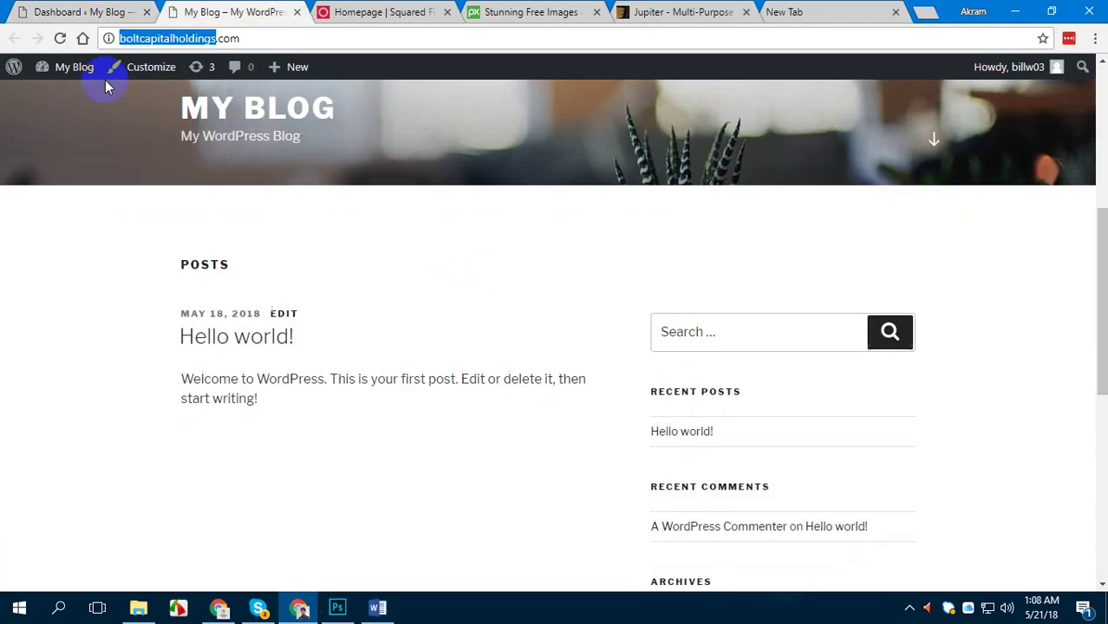
{"action": "left_click", "coordinate": [95, 11]}
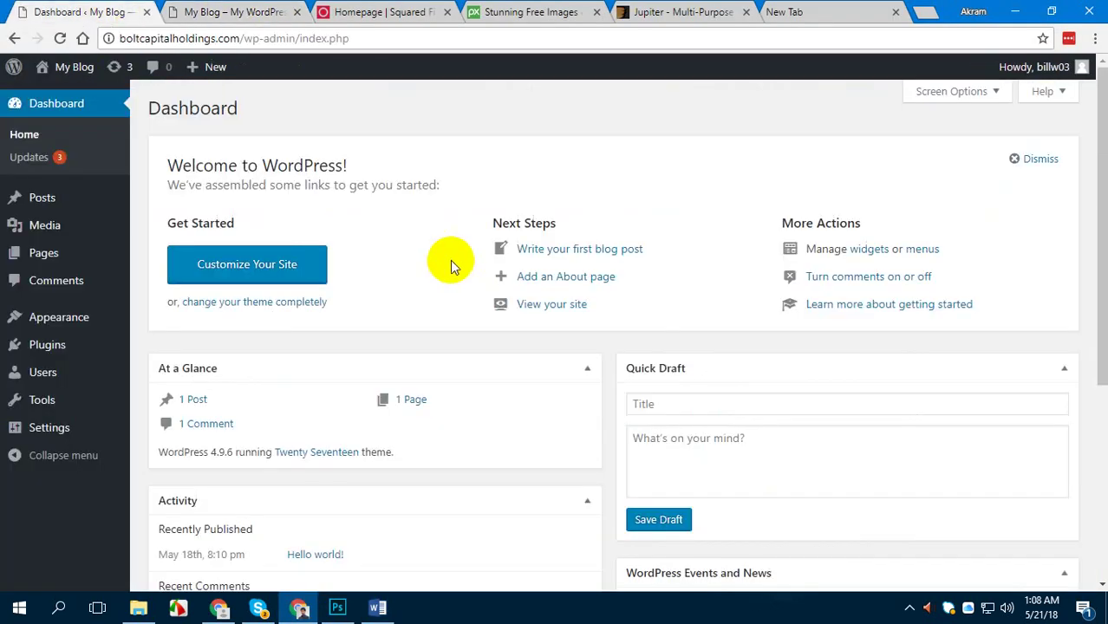
{"action": "key", "text": "alt+Tab"}
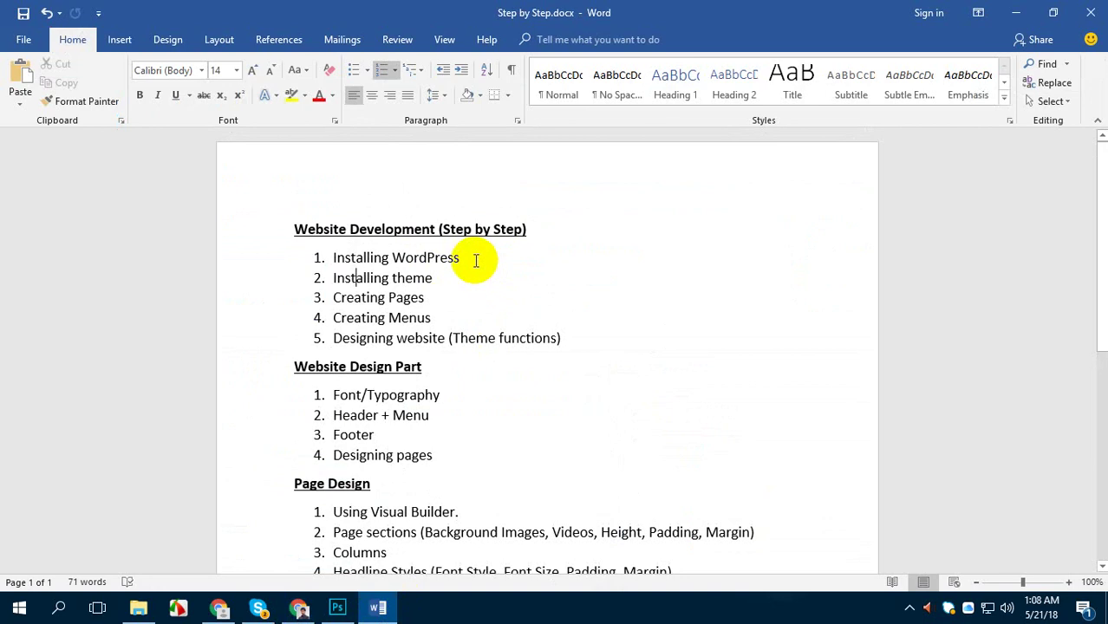
Make the 'Installing WordPress' checklist line italic and red
{"action": "left_click_drag", "start_coordinate": [476, 258], "coordinate": [331, 257]}
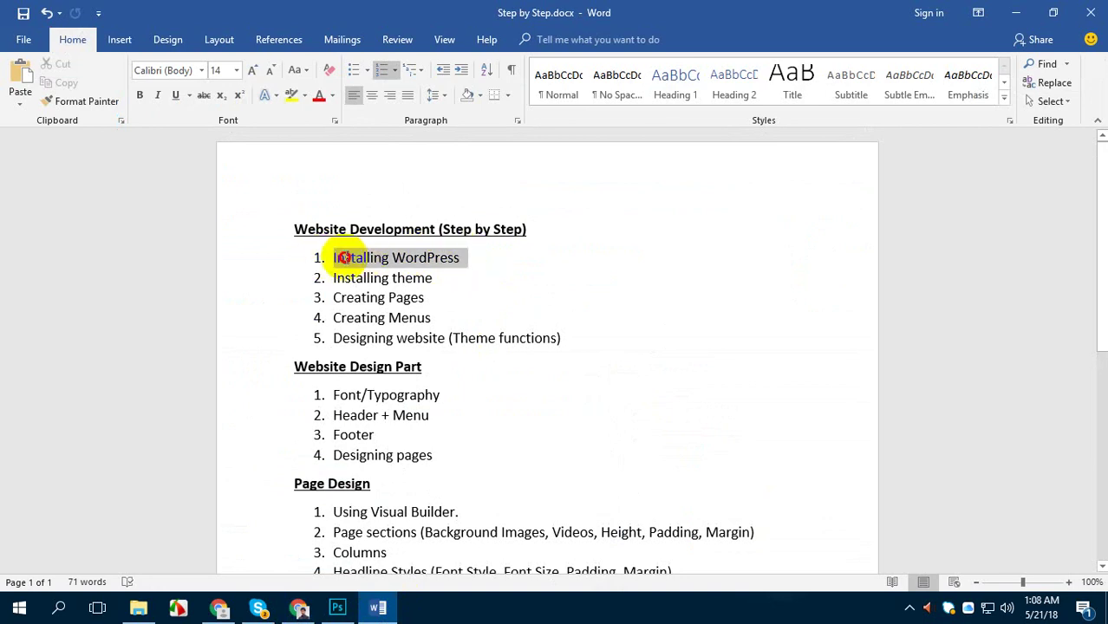
{"action": "left_click", "coordinate": [157, 97]}
{"action": "left_click", "coordinate": [318, 96]}
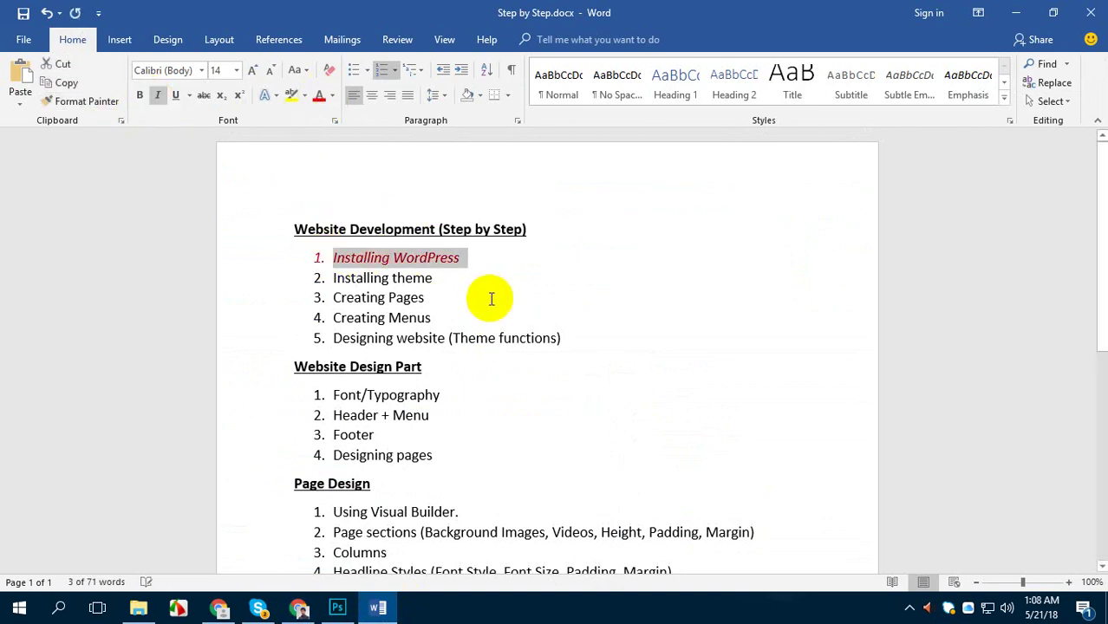
{"action": "left_click", "coordinate": [468, 257]}
Briefly select the 'Installing theme' line, then return to the WordPress dashboard in Chrome
{"action": "left_click_drag", "start_coordinate": [433, 279], "coordinate": [327, 279]}
{"action": "left_click", "coordinate": [336, 284]}
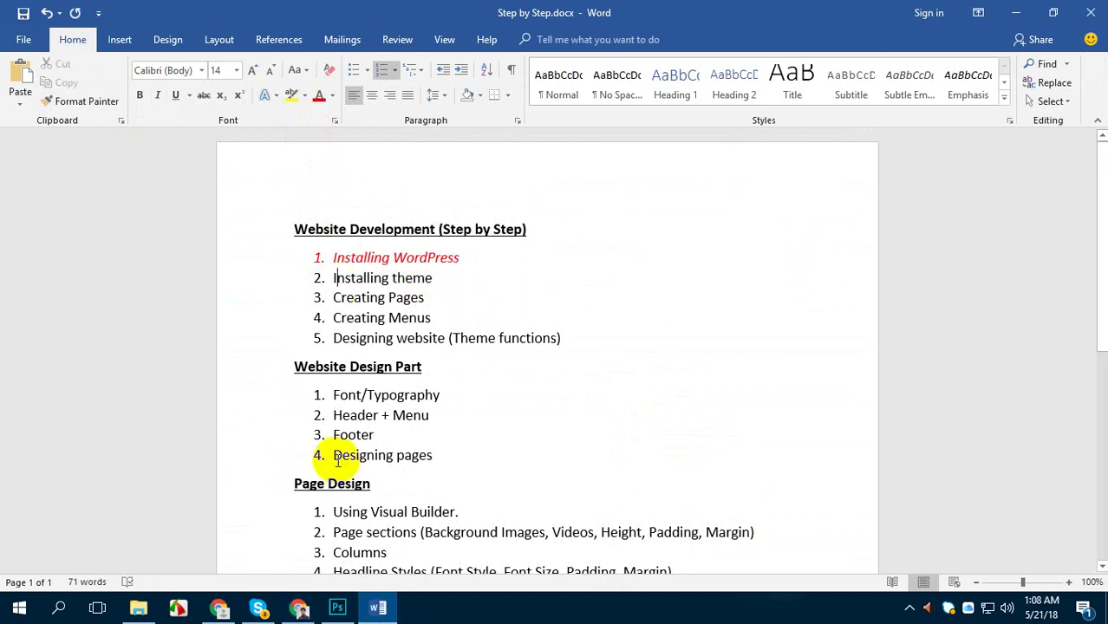
{"action": "left_click", "coordinate": [298, 608]}
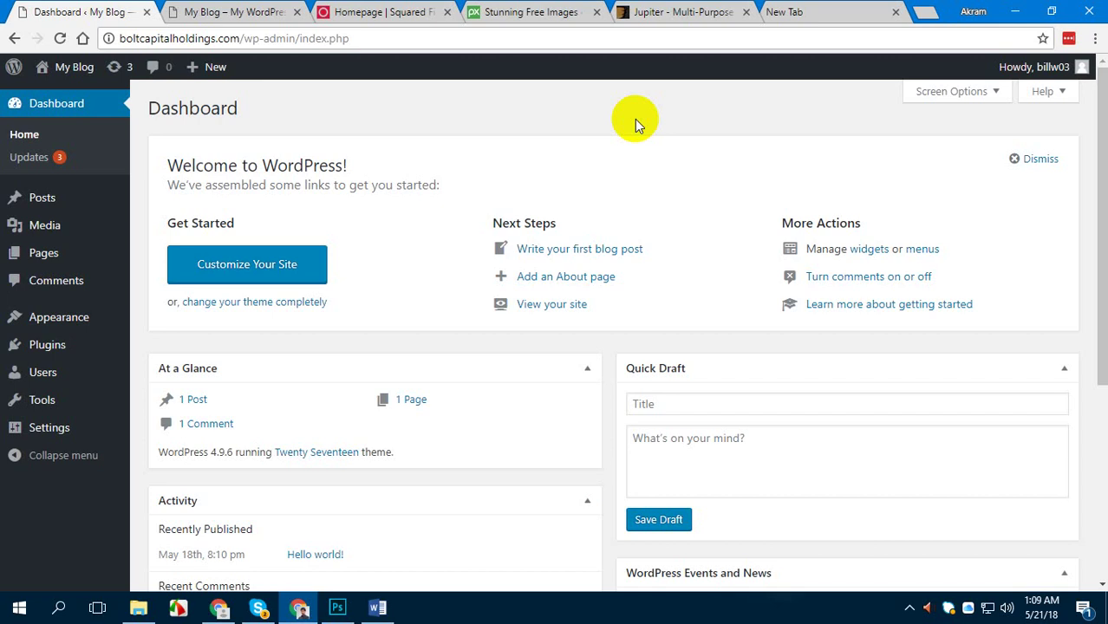
Load the site's /wp-admin address in the browser
{"action": "left_click", "coordinate": [249, 11]}
{"action": "left_click", "coordinate": [251, 38]}
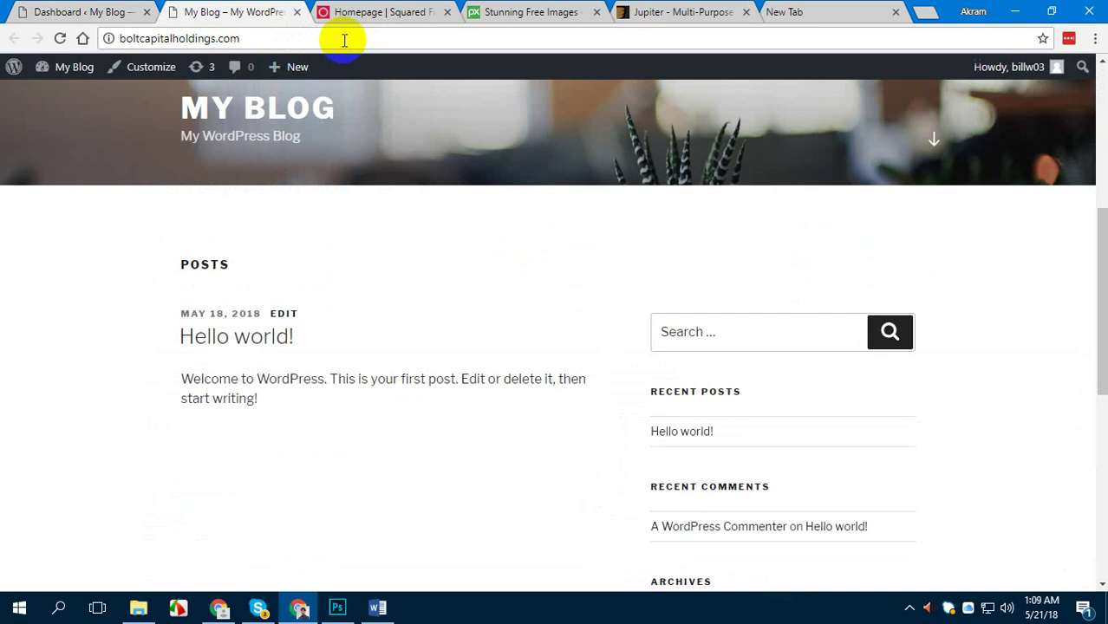
{"action": "type", "text": "/wp-ad"}
{"action": "key", "text": "BackSpace"}
{"action": "key", "text": "BackSpace"}
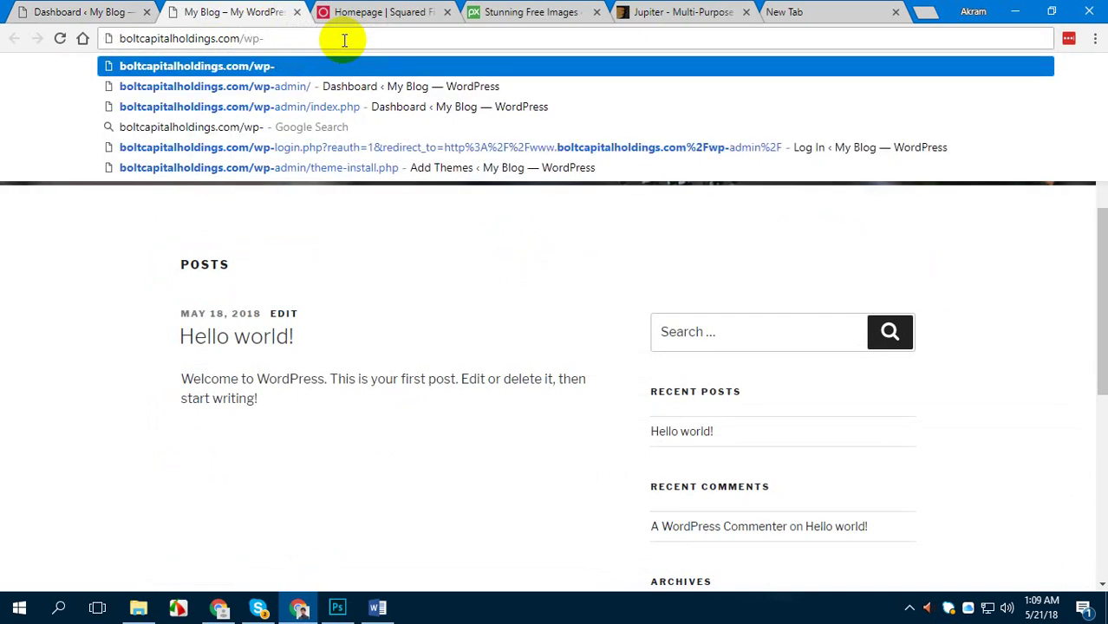
{"action": "type", "text": "admin"}
{"action": "key", "text": "Return"}
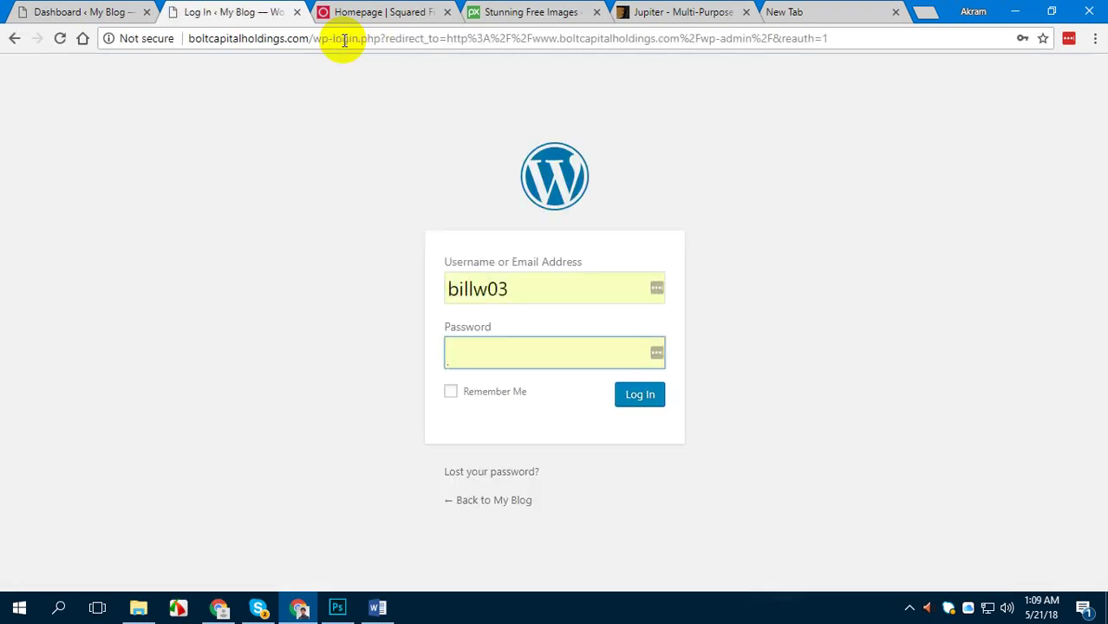
Log in with the saved account password and decline saving the login to LastPass
{"action": "left_click", "coordinate": [487, 354]}
{"action": "left_click", "coordinate": [476, 400]}
{"action": "left_click", "coordinate": [625, 397]}
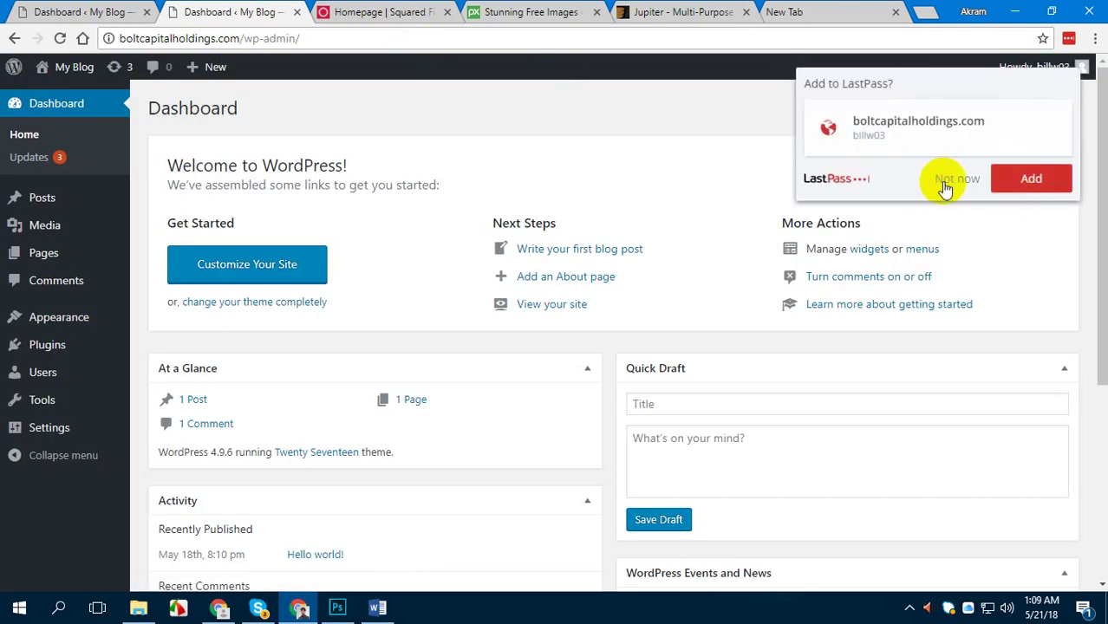
{"action": "left_click", "coordinate": [947, 179]}
Close the duplicate tab, view the blog front page in a new tab, then return to Dashboard
{"action": "left_click", "coordinate": [145, 13]}
{"action": "mouse_move", "coordinate": [78, 67]}
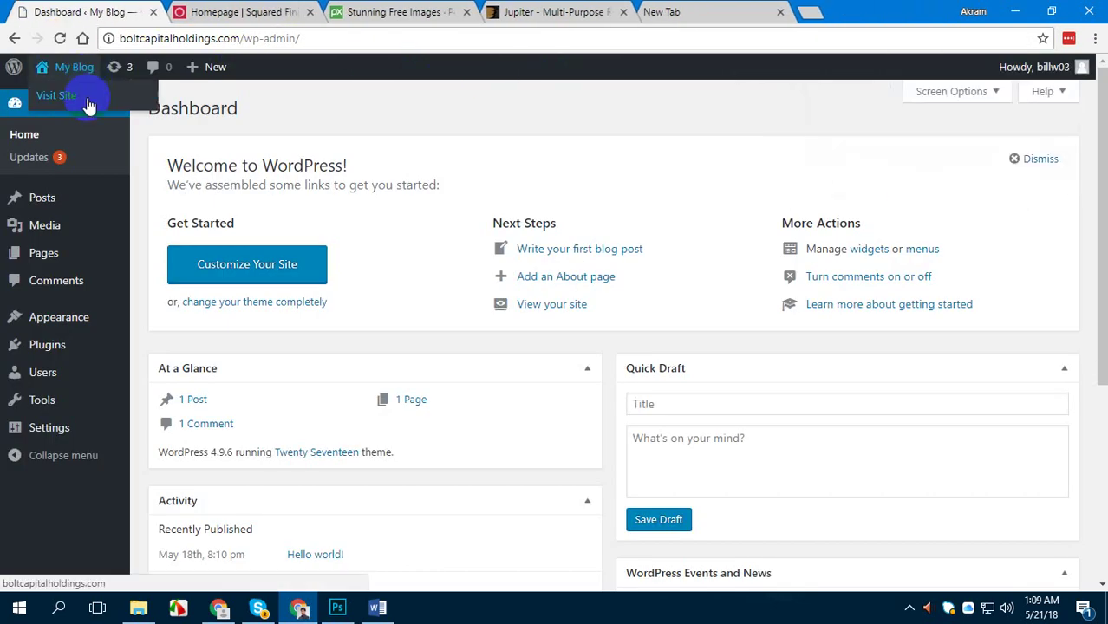
{"action": "right_click", "coordinate": [88, 101]}
{"action": "left_click", "coordinate": [128, 112]}
{"action": "left_click", "coordinate": [223, 10]}
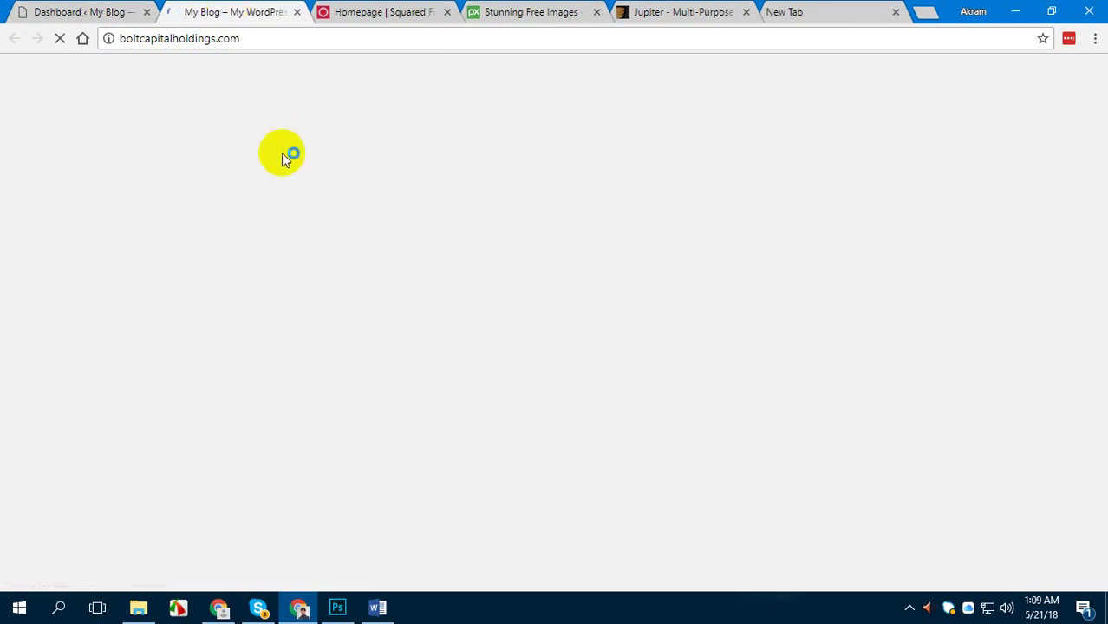
{"action": "scroll", "coordinate": [332, 192], "scroll_direction": "down", "scroll_amount": 3}
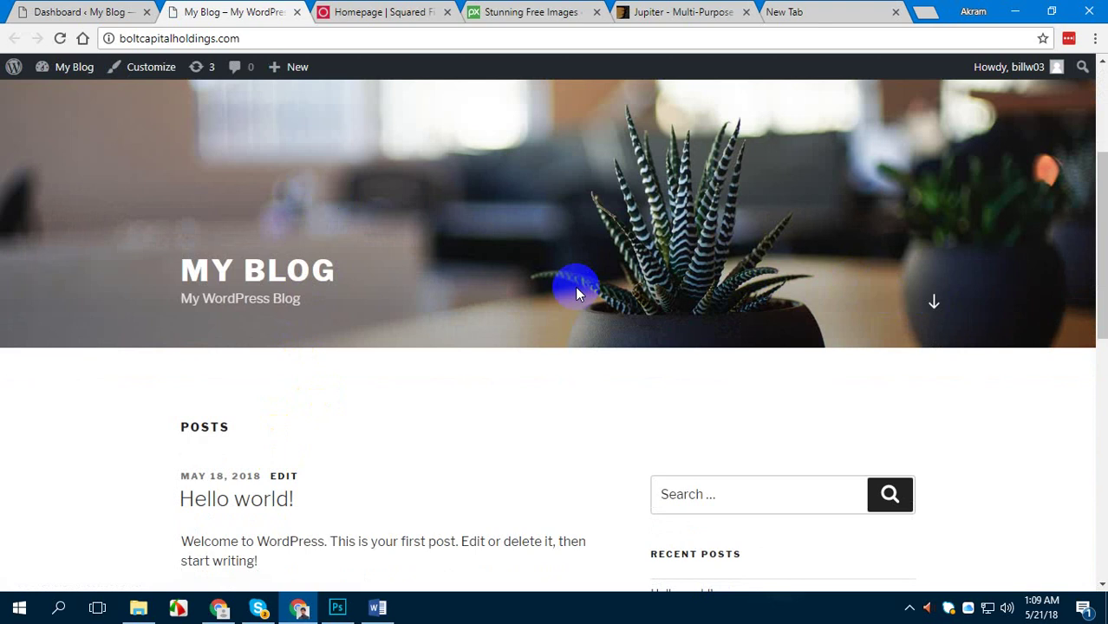
{"action": "scroll", "coordinate": [575, 286], "scroll_direction": "up", "scroll_amount": 3}
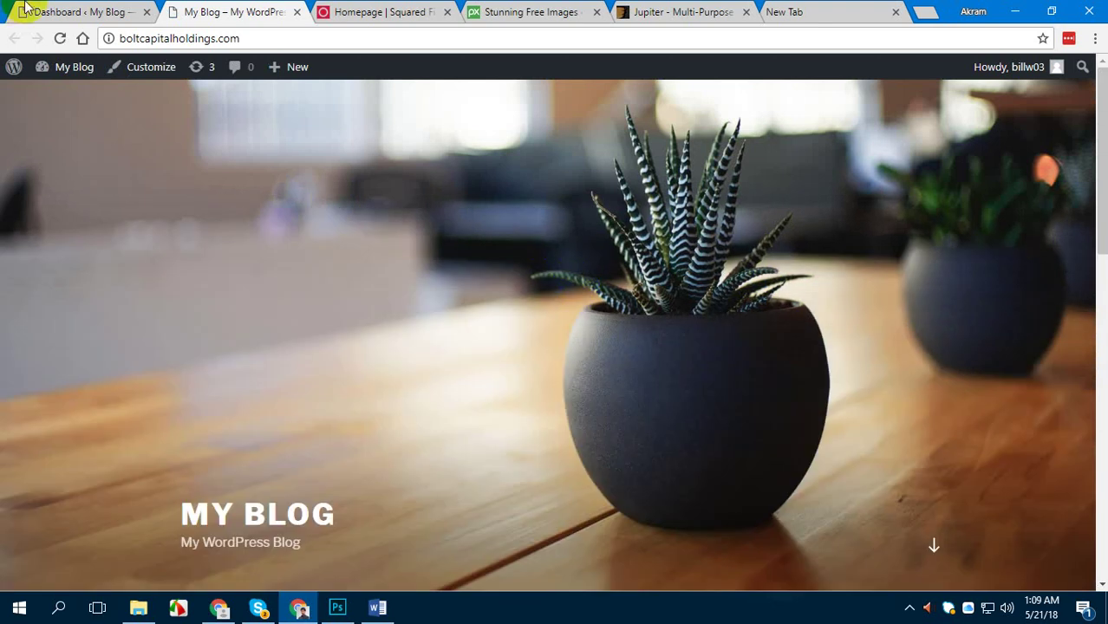
{"action": "left_click", "coordinate": [82, 11]}
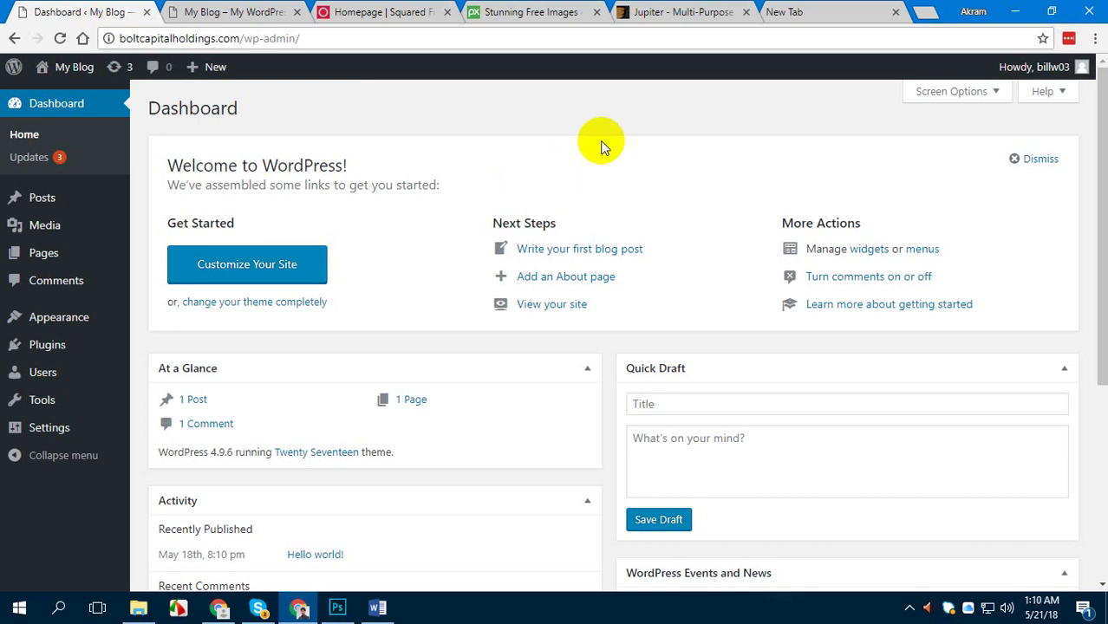
Look over the Jupiter theme on ThemeForest, then show the Capital folder holding jupiter.zip
{"action": "left_click", "coordinate": [655, 12]}
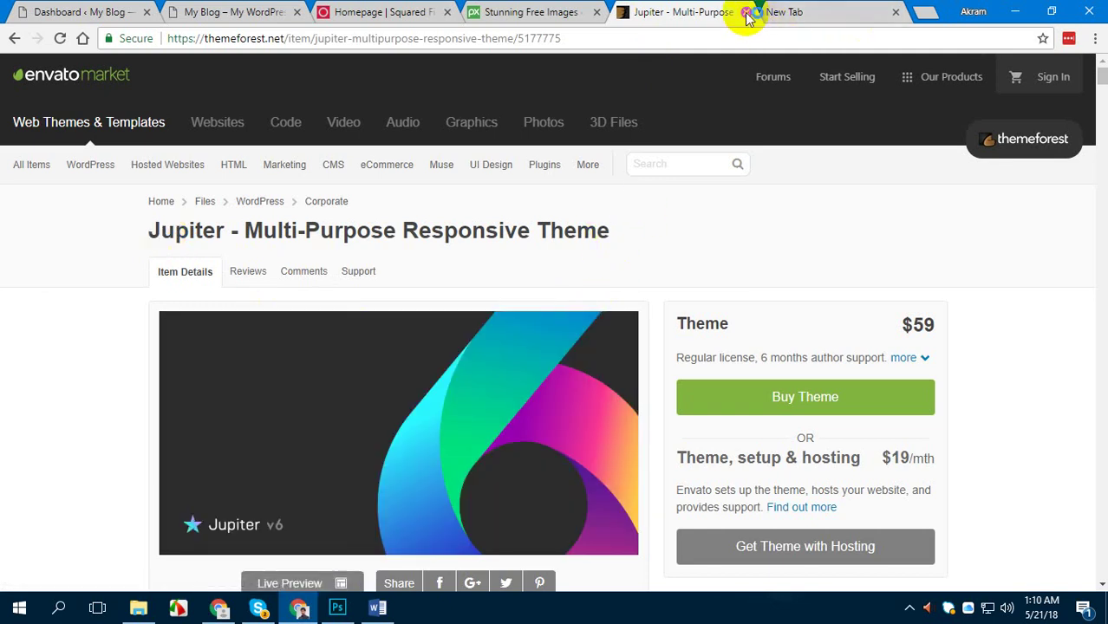
{"action": "left_click", "coordinate": [138, 608]}
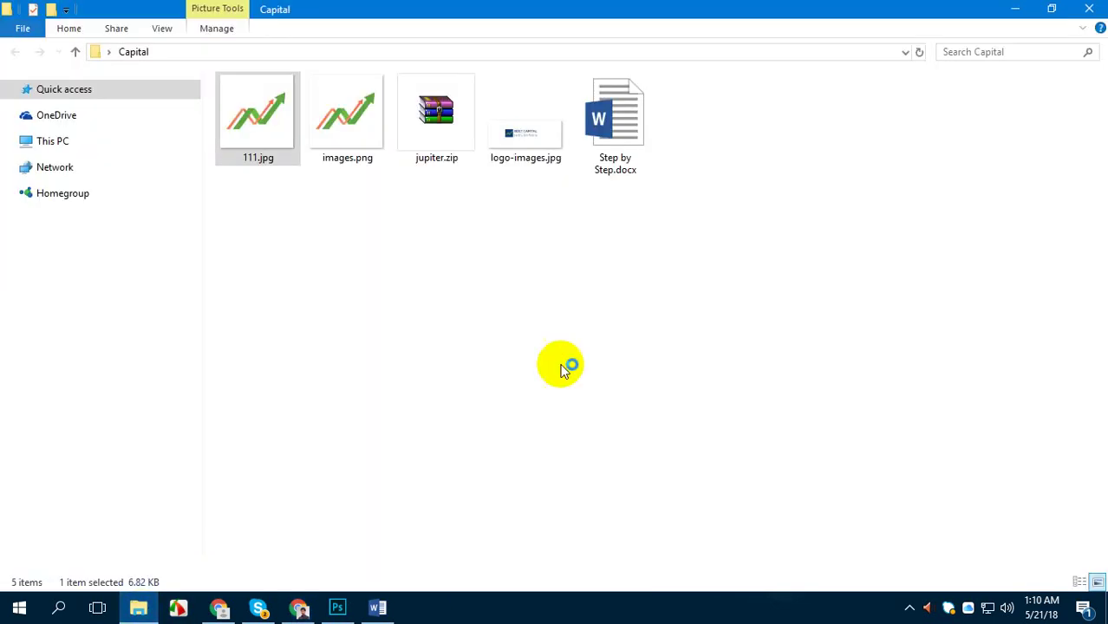
Select jupiter.zip, then close the Jupiter and New Tab tabs and return to the WordPress Dashboard
{"action": "left_click", "coordinate": [444, 139]}
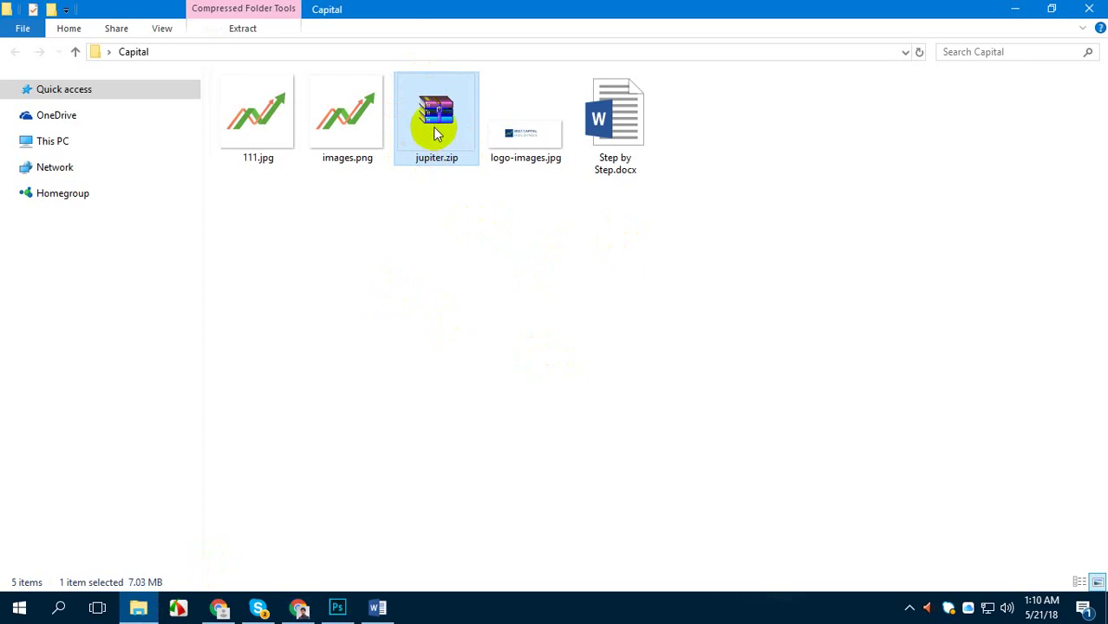
{"action": "left_click", "coordinate": [299, 610]}
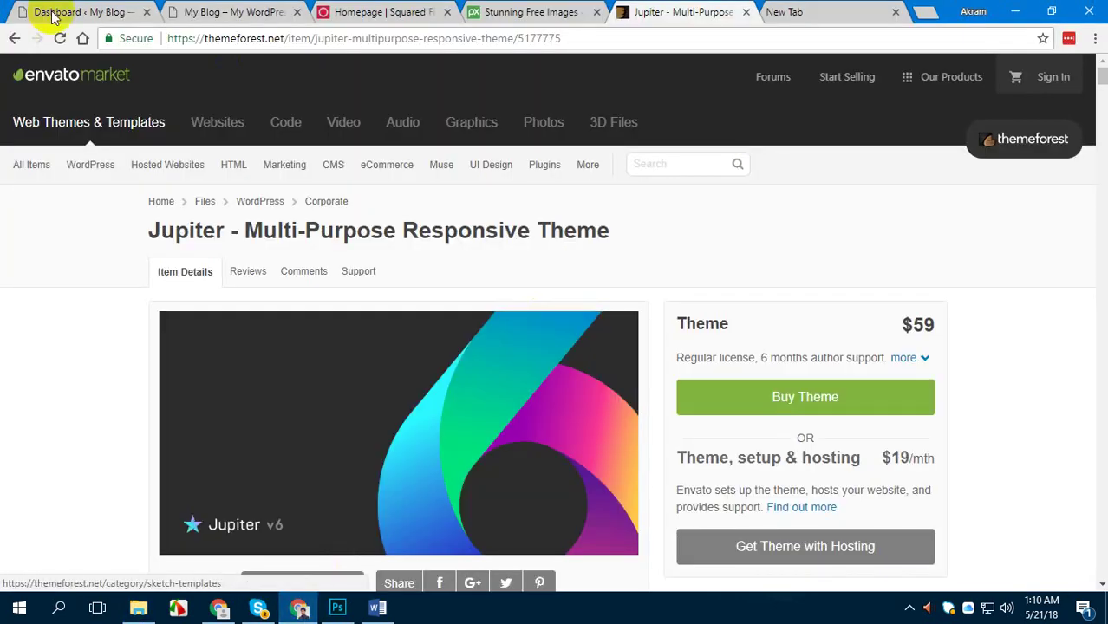
{"action": "left_click", "coordinate": [749, 17]}
{"action": "left_click", "coordinate": [749, 14]}
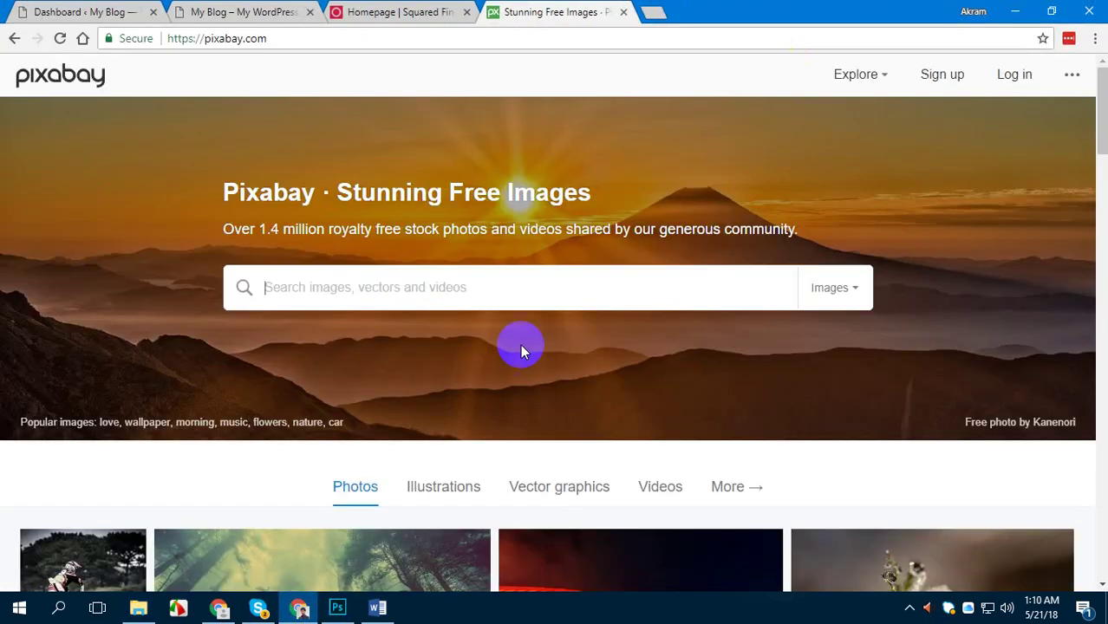
{"action": "left_click", "coordinate": [77, 8]}
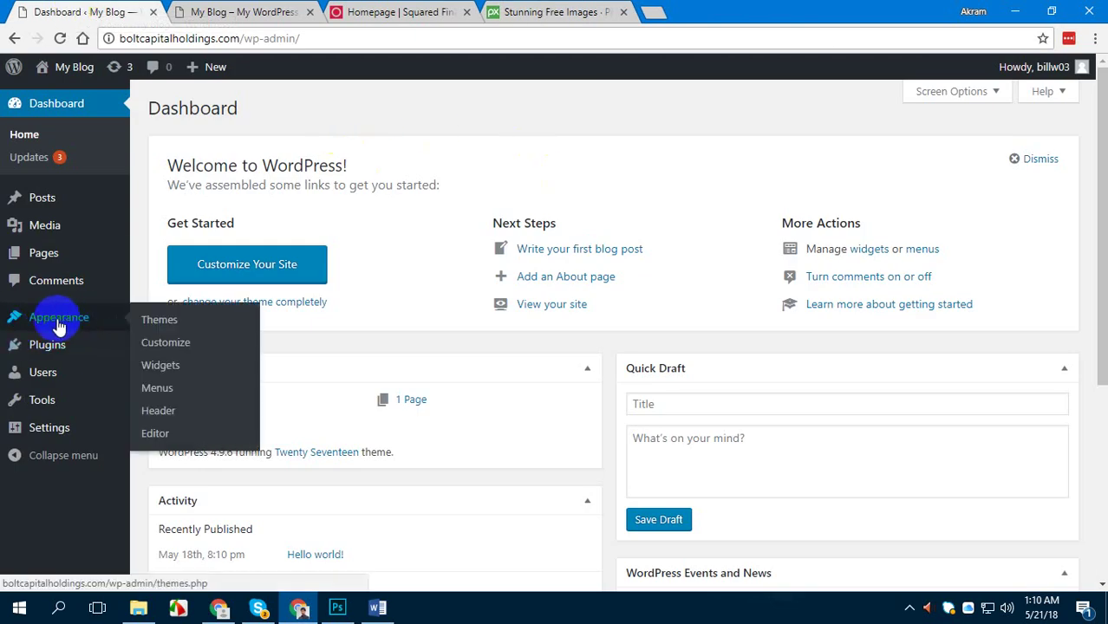
Under Appearance > Themes, delete Twenty Fifteen and Twenty Sixteen, leaving only Twenty Seventeen
{"action": "left_click", "coordinate": [160, 320]}
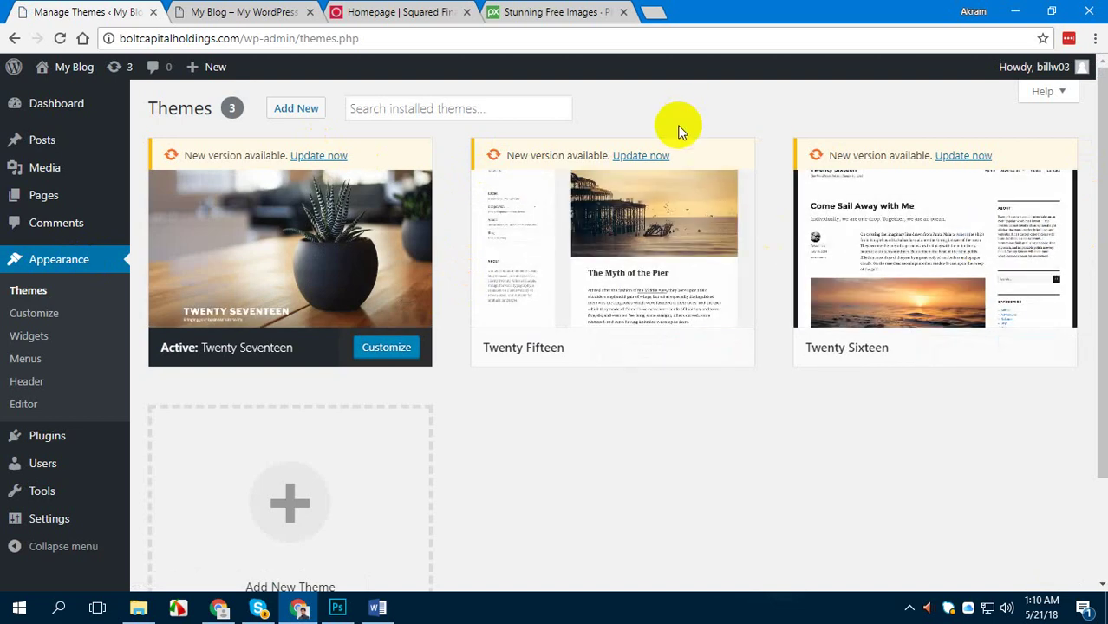
{"action": "left_click", "coordinate": [693, 255]}
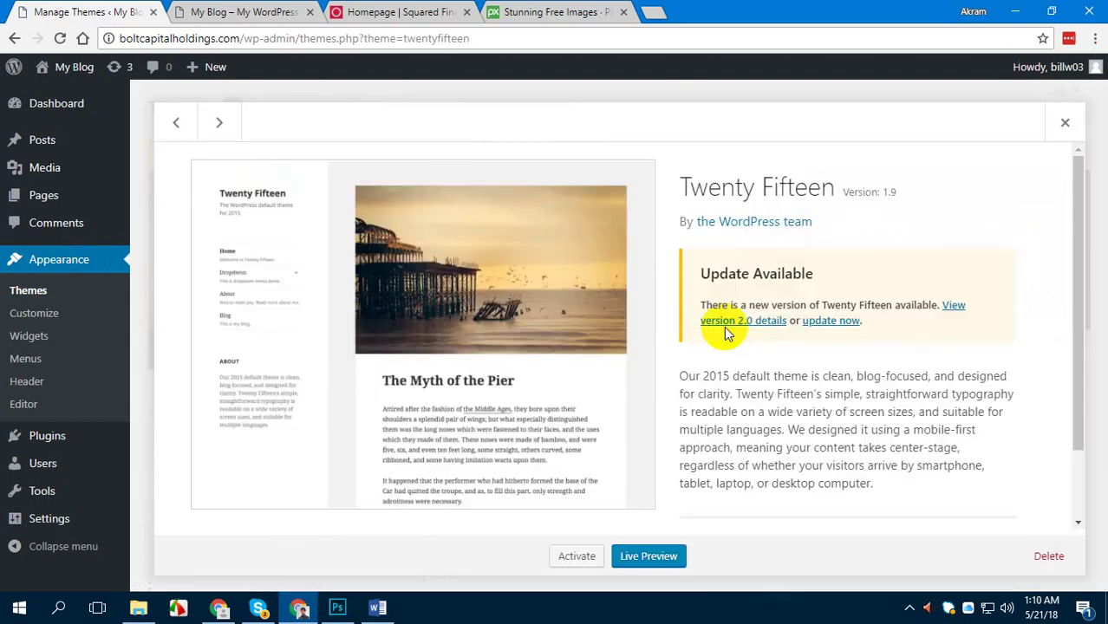
{"action": "left_click", "coordinate": [1048, 556]}
{"action": "left_click", "coordinate": [629, 162]}
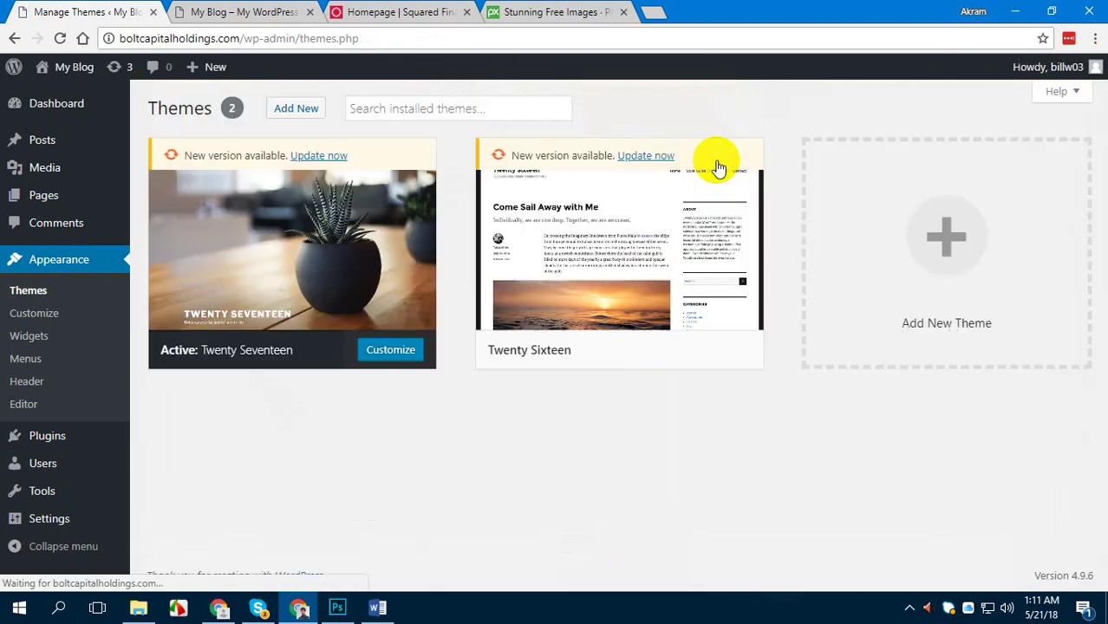
{"action": "left_click", "coordinate": [697, 275]}
{"action": "left_click", "coordinate": [1048, 557]}
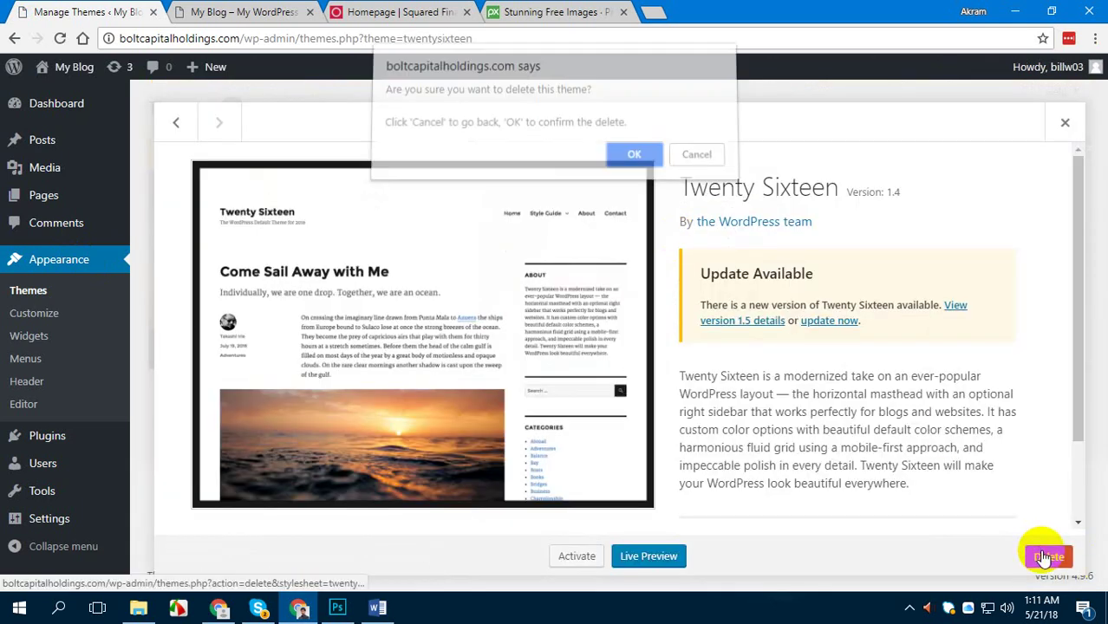
{"action": "left_click", "coordinate": [634, 161]}
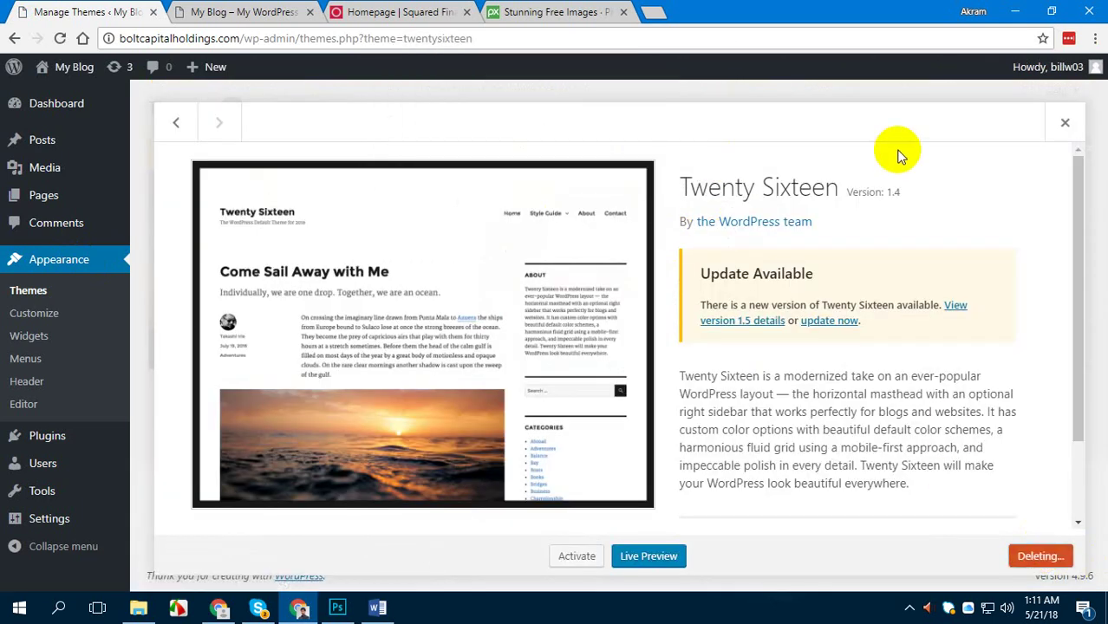
{"action": "scroll", "coordinate": [900, 156], "scroll_direction": "down", "scroll_amount": 2}
{"action": "scroll", "coordinate": [774, 230], "scroll_direction": "up", "scroll_amount": 2}
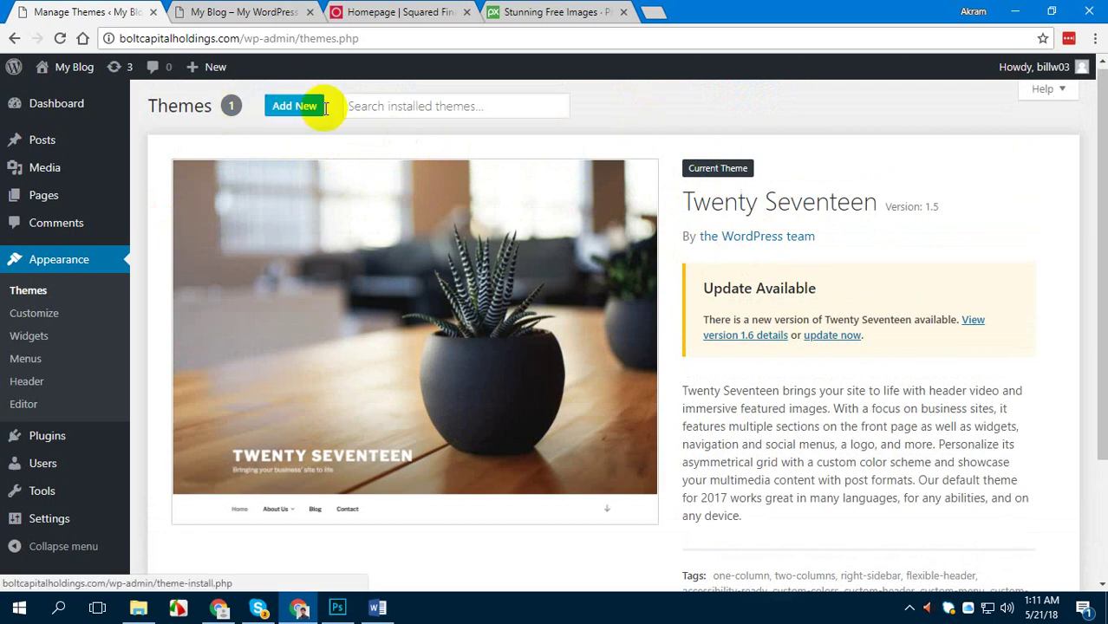
Upload jupiter.zip from the Capital folder via Add New > Upload Theme and install it
{"action": "left_click", "coordinate": [293, 106]}
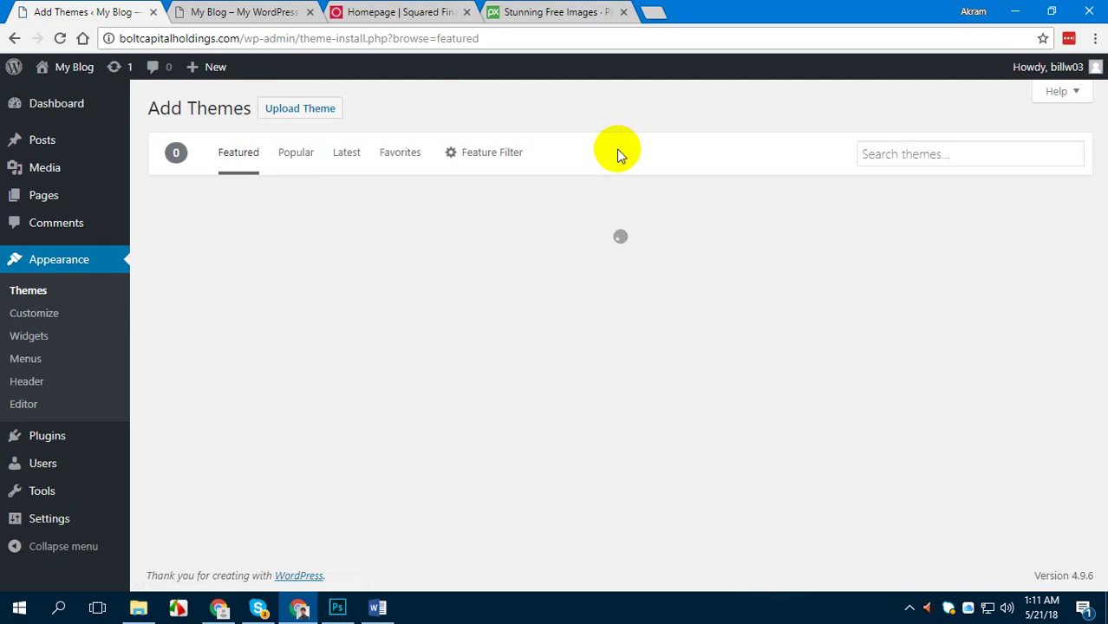
{"action": "left_click", "coordinate": [314, 117]}
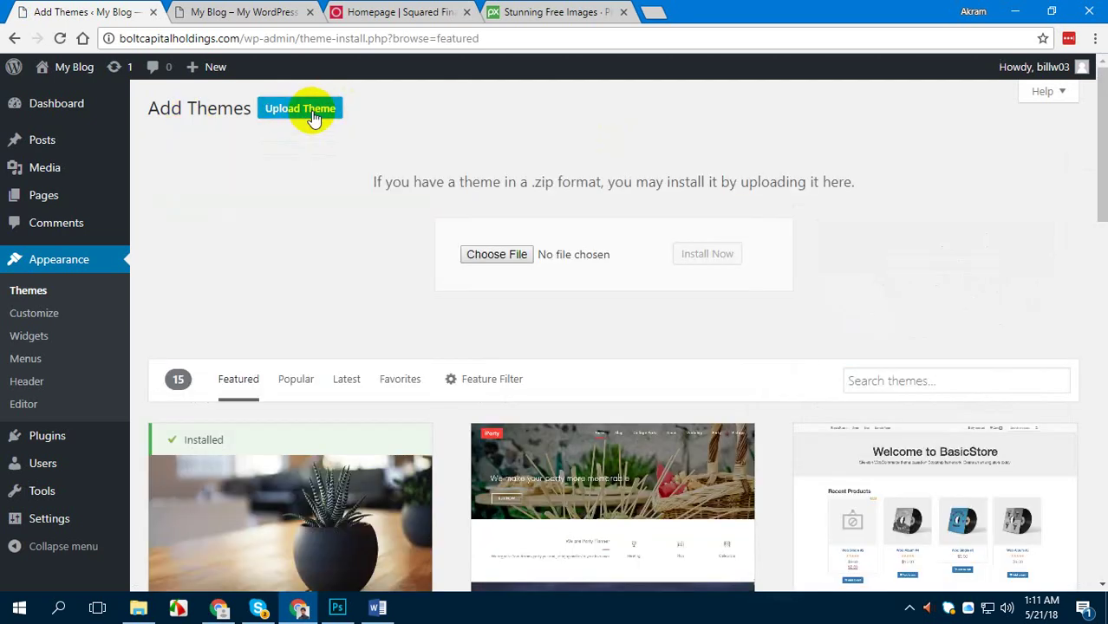
{"action": "left_click", "coordinate": [484, 262]}
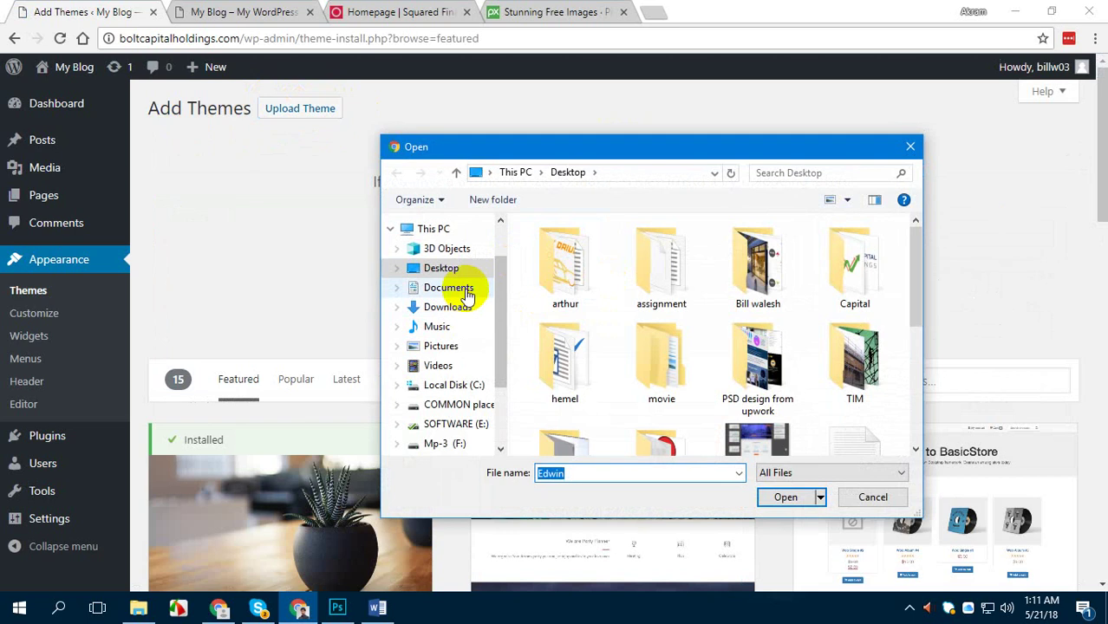
{"action": "scroll", "coordinate": [786, 386], "scroll_direction": "down", "scroll_amount": 1}
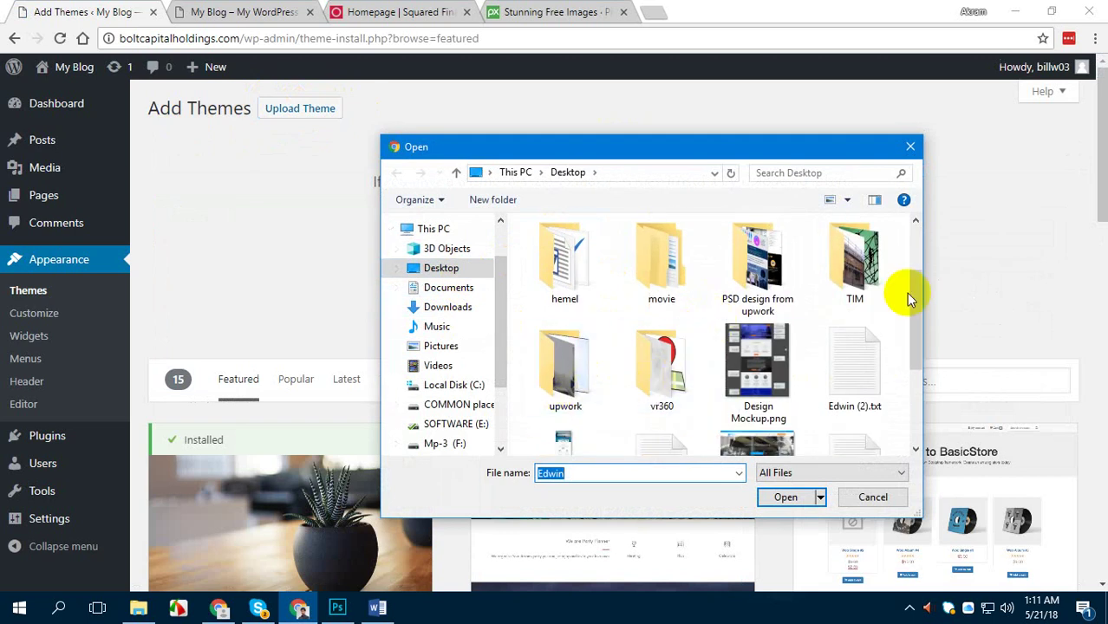
{"action": "scroll", "coordinate": [804, 316], "scroll_direction": "up", "scroll_amount": 1}
{"action": "double_click", "coordinate": [849, 276]}
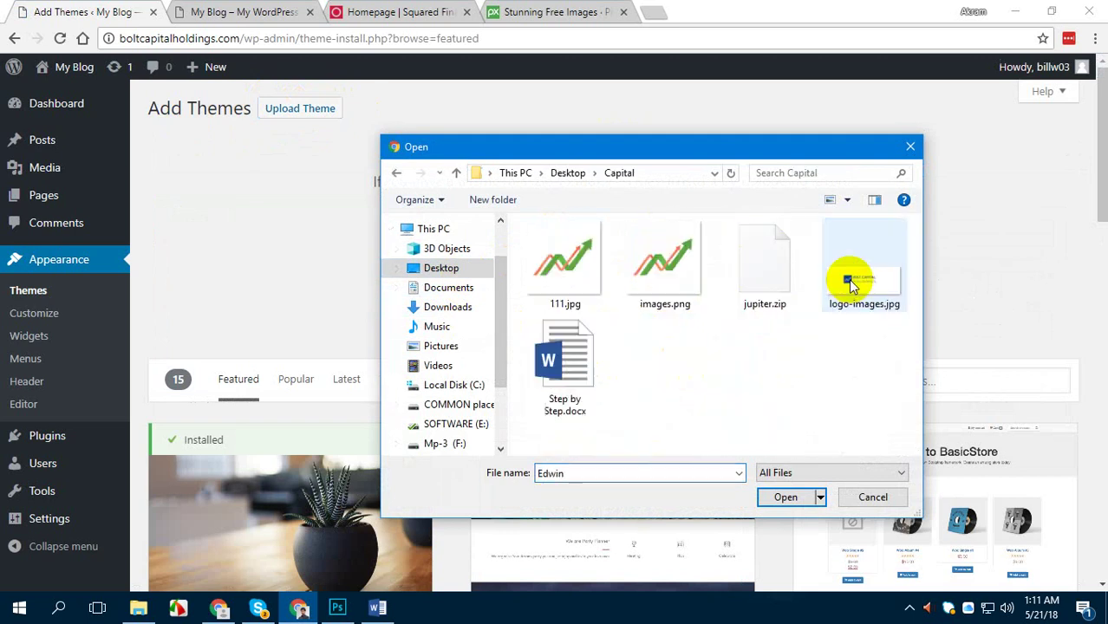
{"action": "double_click", "coordinate": [763, 260]}
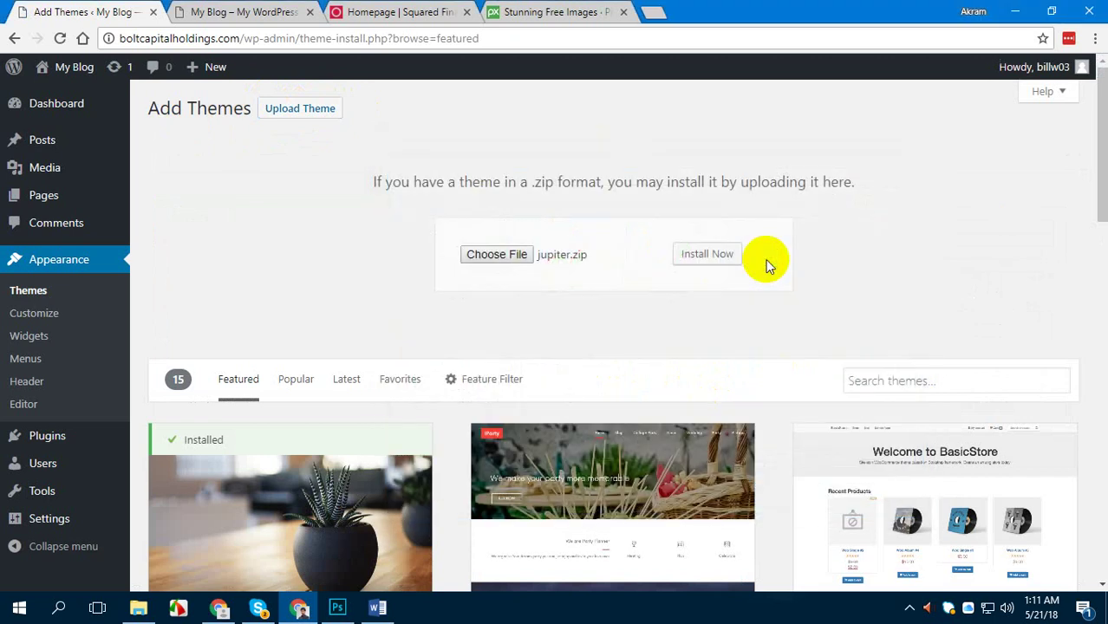
{"action": "left_click", "coordinate": [694, 258]}
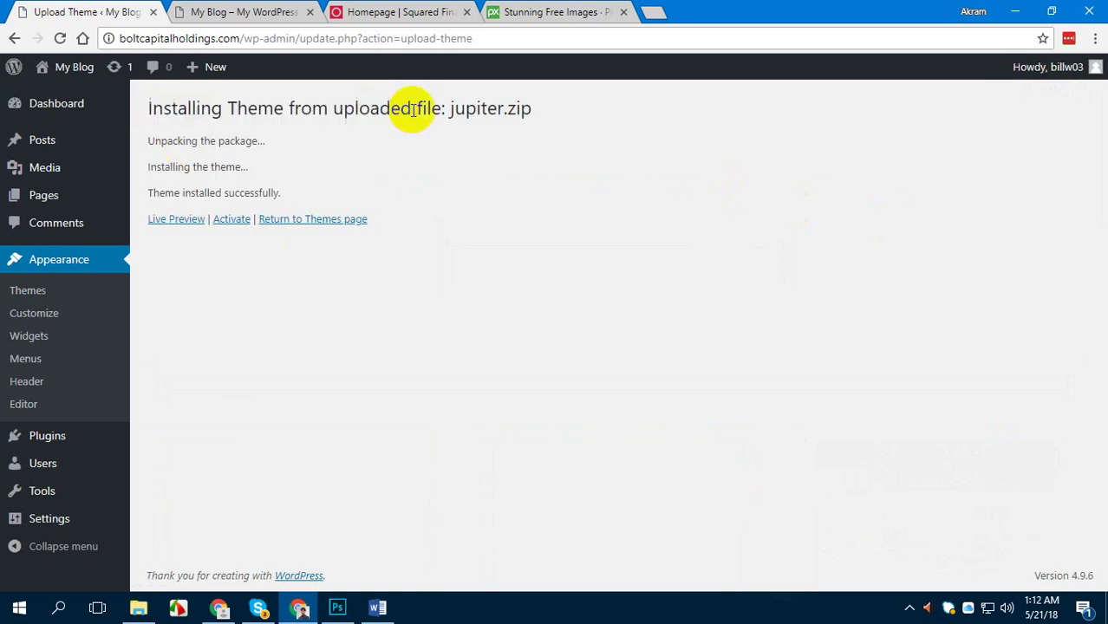
Activate Jupiter, choose Do not allow tracking, and skip the introductory tutorials
{"action": "left_click", "coordinate": [236, 223]}
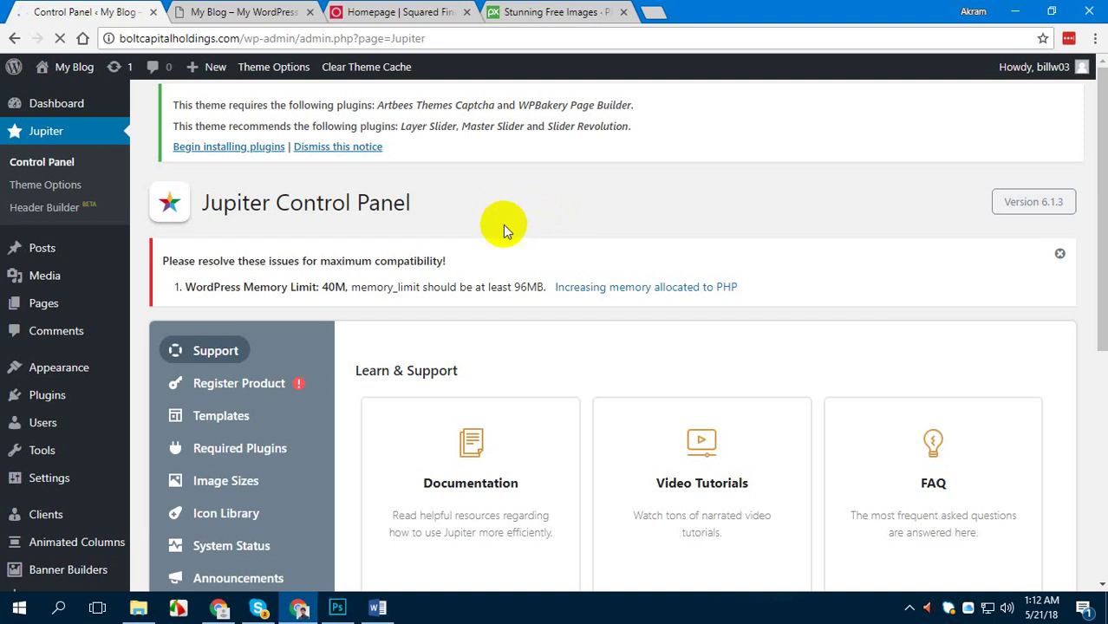
{"action": "left_click", "coordinate": [174, 105]}
{"action": "left_click_drag", "start_coordinate": [175, 105], "coordinate": [624, 262]}
{"action": "left_click", "coordinate": [735, 255]}
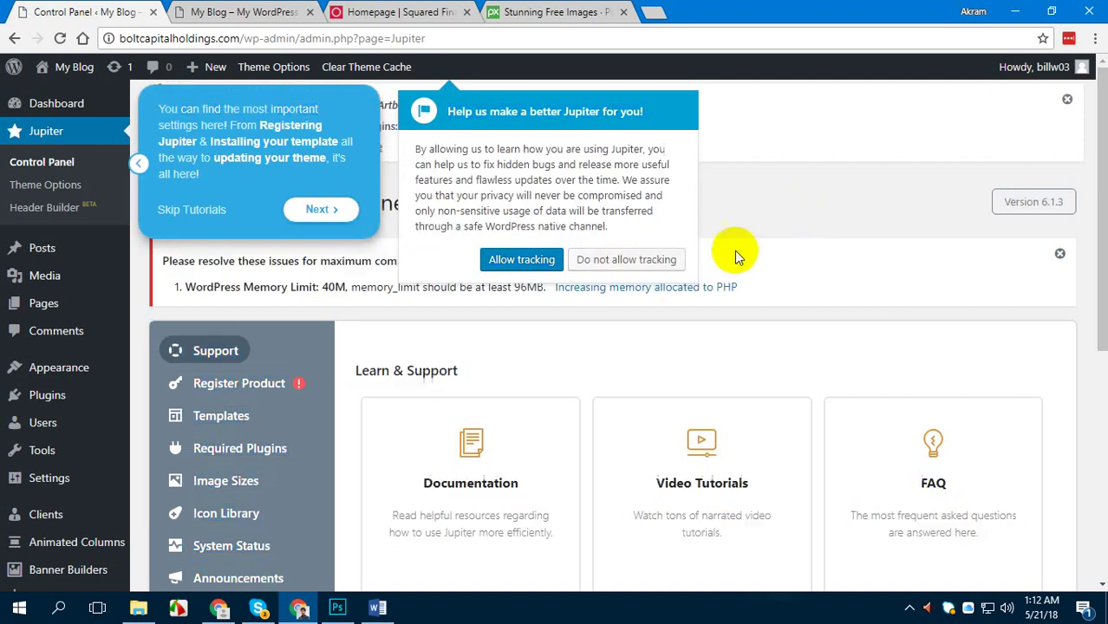
{"action": "left_click", "coordinate": [627, 259]}
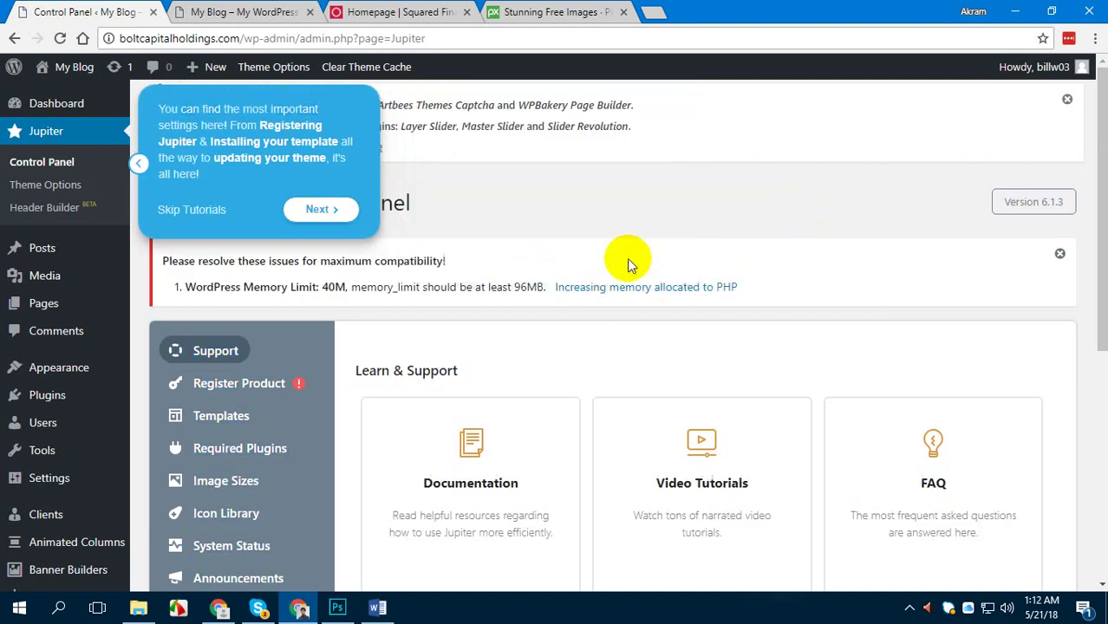
{"action": "left_click", "coordinate": [189, 210]}
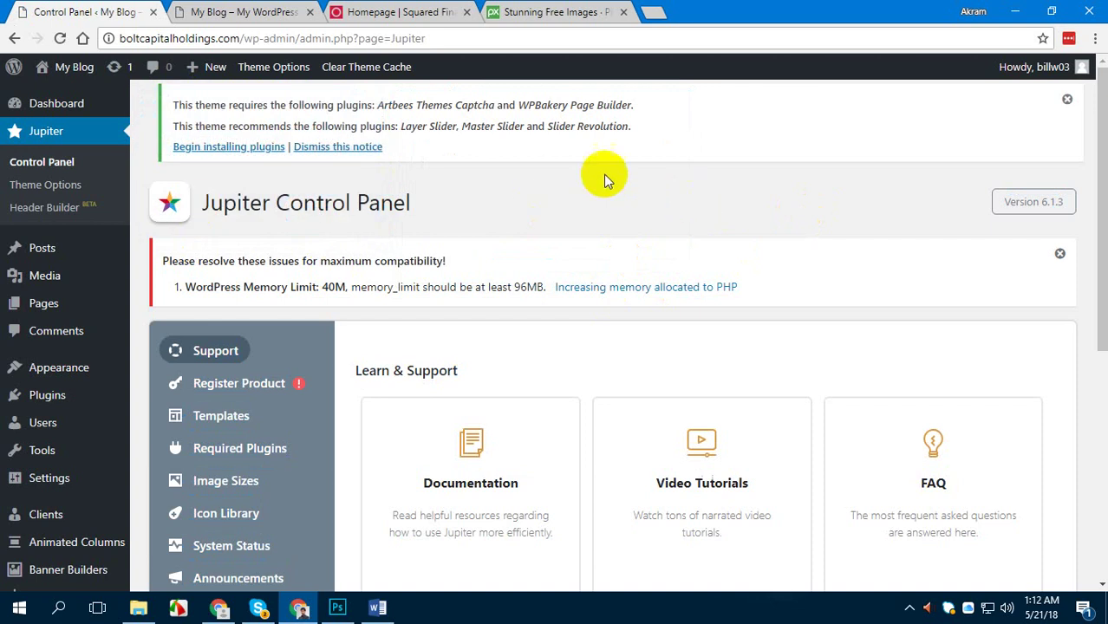
Review the required and recommended plugins notice, then begin installing the plugins
{"action": "left_click_drag", "start_coordinate": [187, 105], "coordinate": [384, 105]}
{"action": "left_click_drag", "start_coordinate": [199, 126], "coordinate": [389, 125]}
{"action": "left_click", "coordinate": [455, 121]}
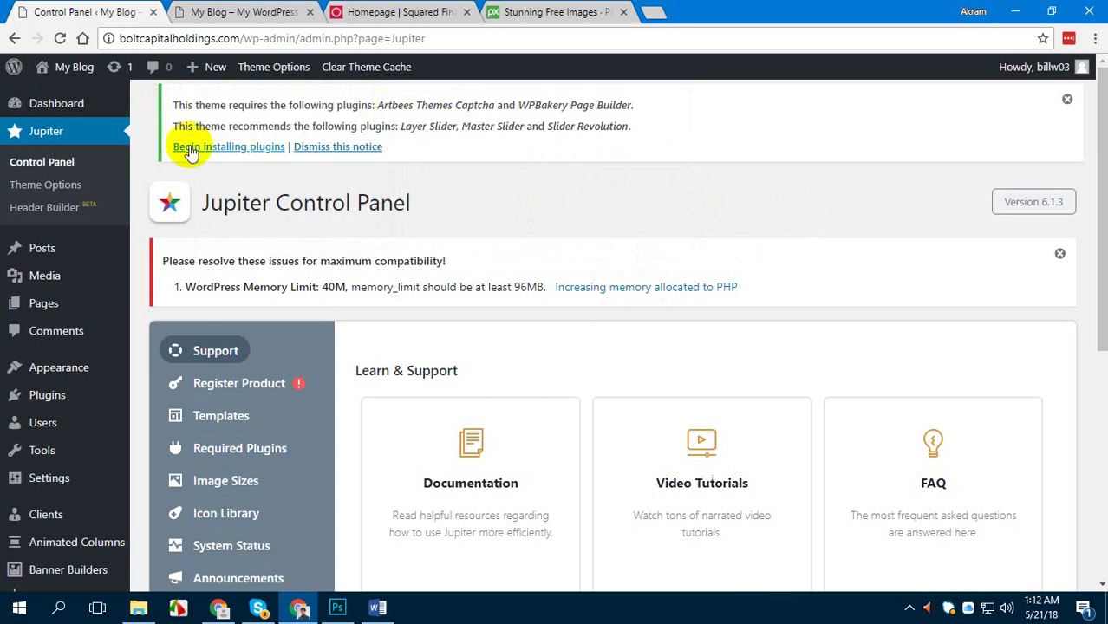
{"action": "left_click", "coordinate": [252, 147]}
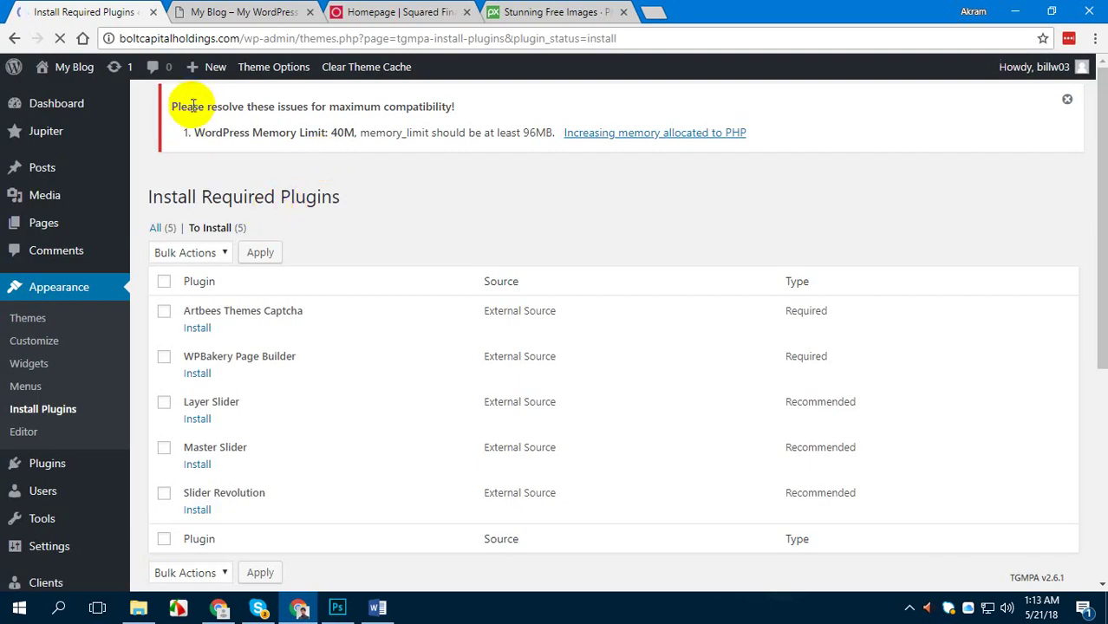
{"action": "left_click_drag", "start_coordinate": [192, 105], "coordinate": [475, 109]}
{"action": "left_click", "coordinate": [396, 142]}
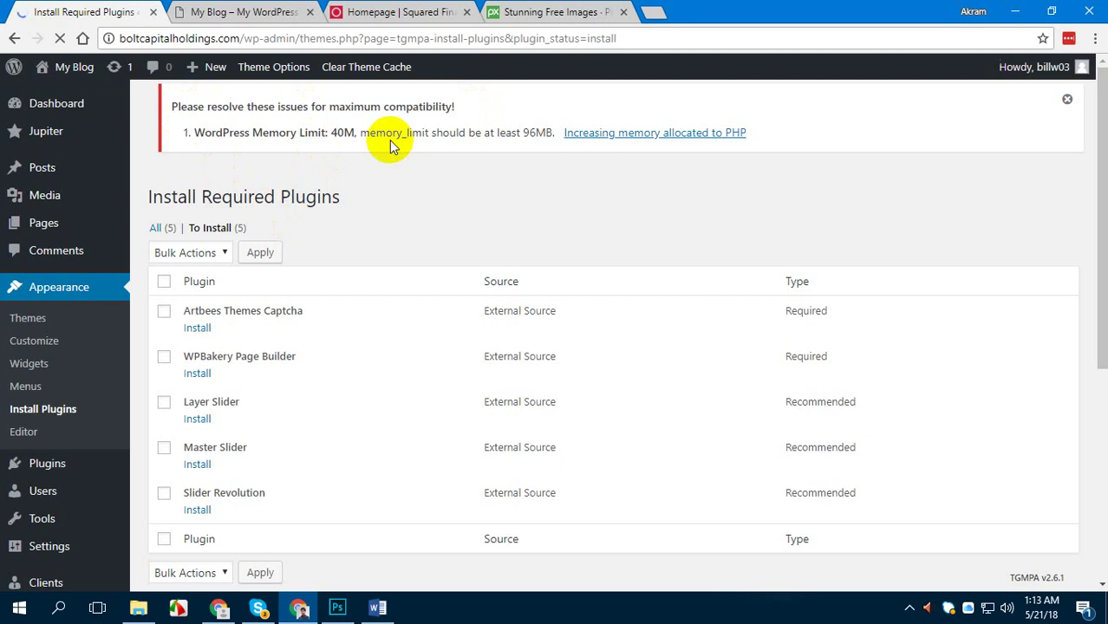
{"action": "scroll", "coordinate": [411, 227], "scroll_direction": "down", "scroll_amount": 1}
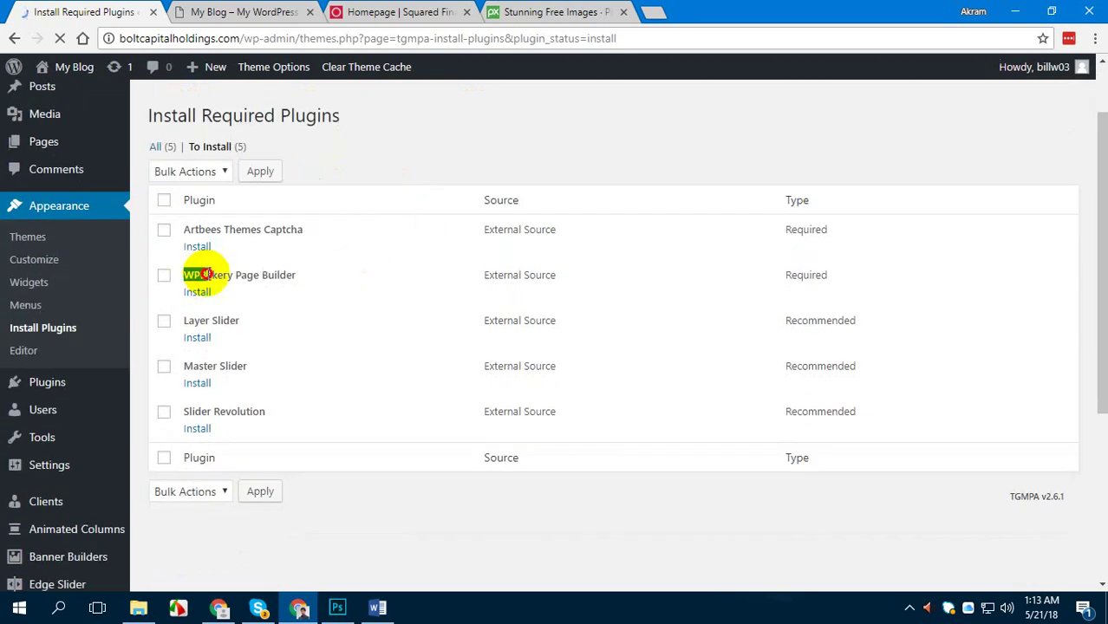
{"action": "left_click_drag", "start_coordinate": [235, 272], "coordinate": [316, 275]}
{"action": "left_click", "coordinate": [318, 277]}
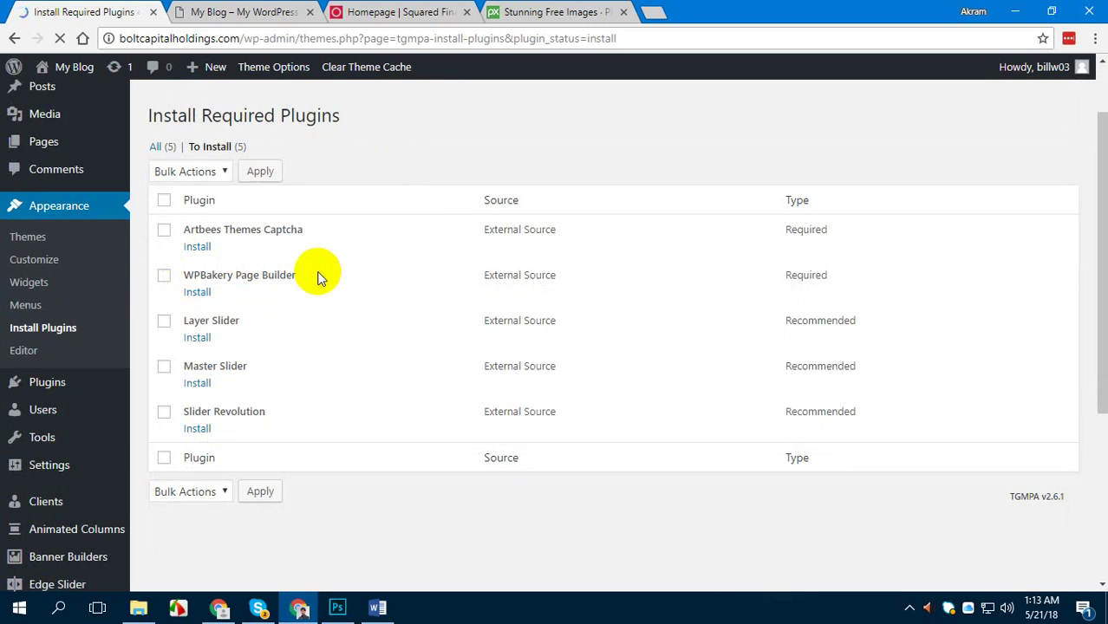
{"action": "left_click", "coordinate": [379, 606]}
{"action": "scroll", "coordinate": [445, 470], "scroll_direction": "down", "scroll_amount": 3}
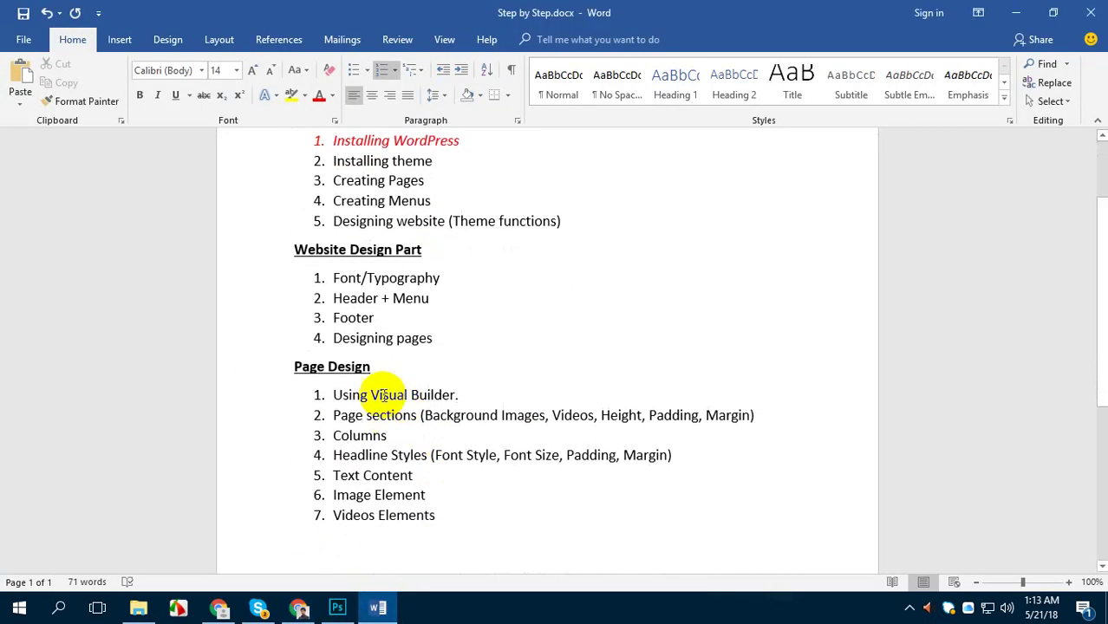
{"action": "left_click_drag", "start_coordinate": [385, 395], "coordinate": [495, 395]}
{"action": "scroll", "coordinate": [267, 527], "scroll_direction": "up", "scroll_amount": 2}
{"action": "left_click", "coordinate": [298, 608]}
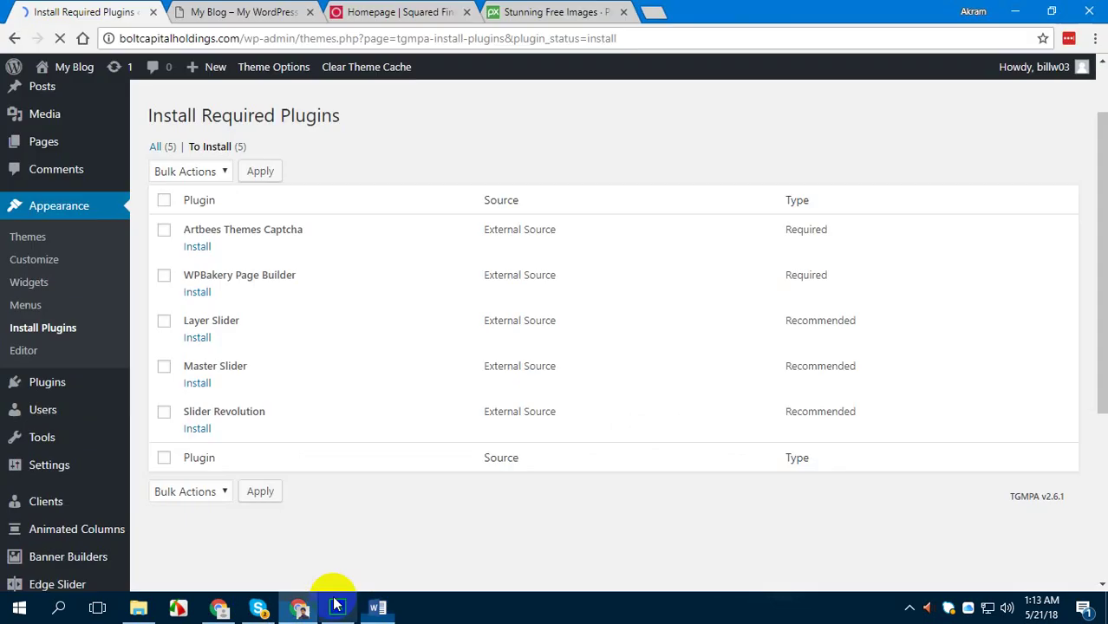
Install and activate the WPBakery Page Builder plugin
{"action": "left_click", "coordinate": [198, 296]}
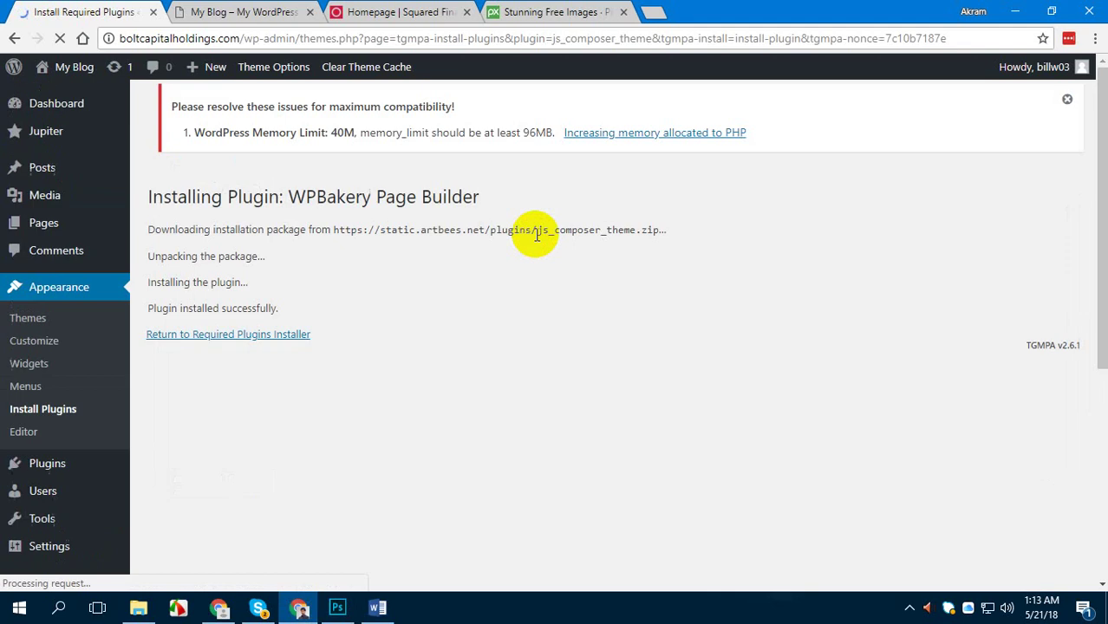
{"action": "left_click", "coordinate": [233, 339]}
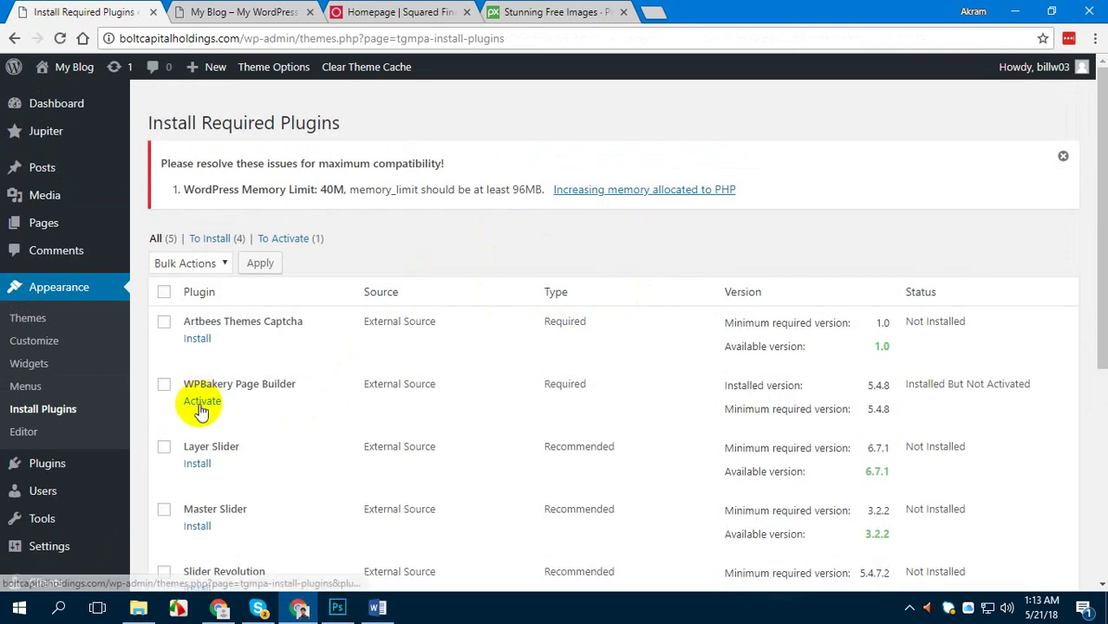
{"action": "left_click", "coordinate": [202, 402]}
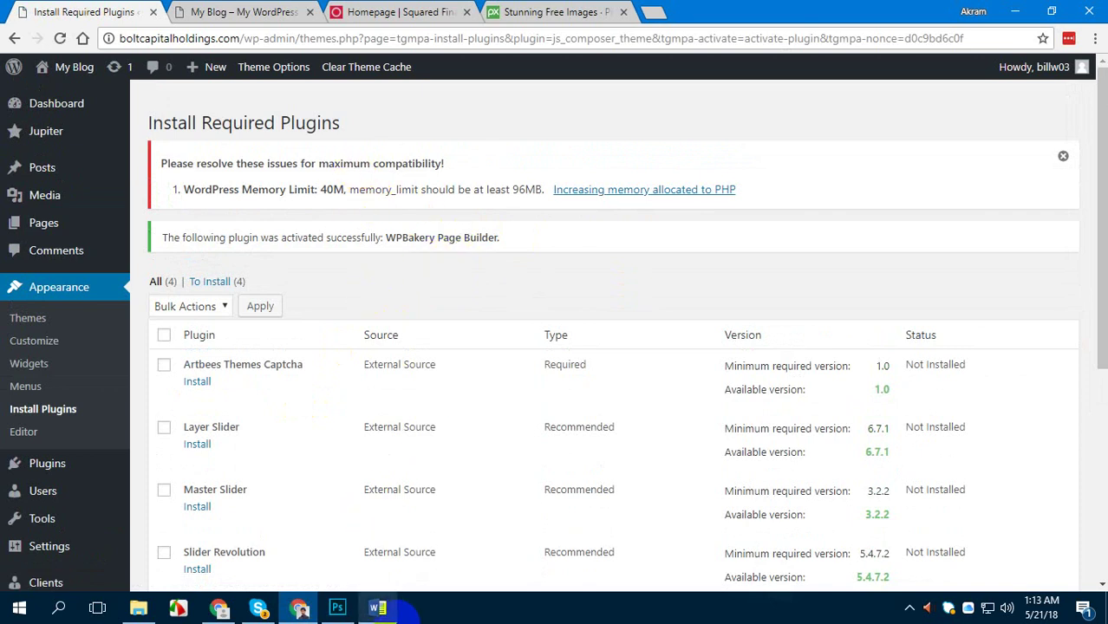
Make the 'Installing theme' checklist line italic and red, then return to WordPress
{"action": "left_click", "coordinate": [377, 608]}
{"action": "left_click_drag", "start_coordinate": [445, 278], "coordinate": [334, 277]}
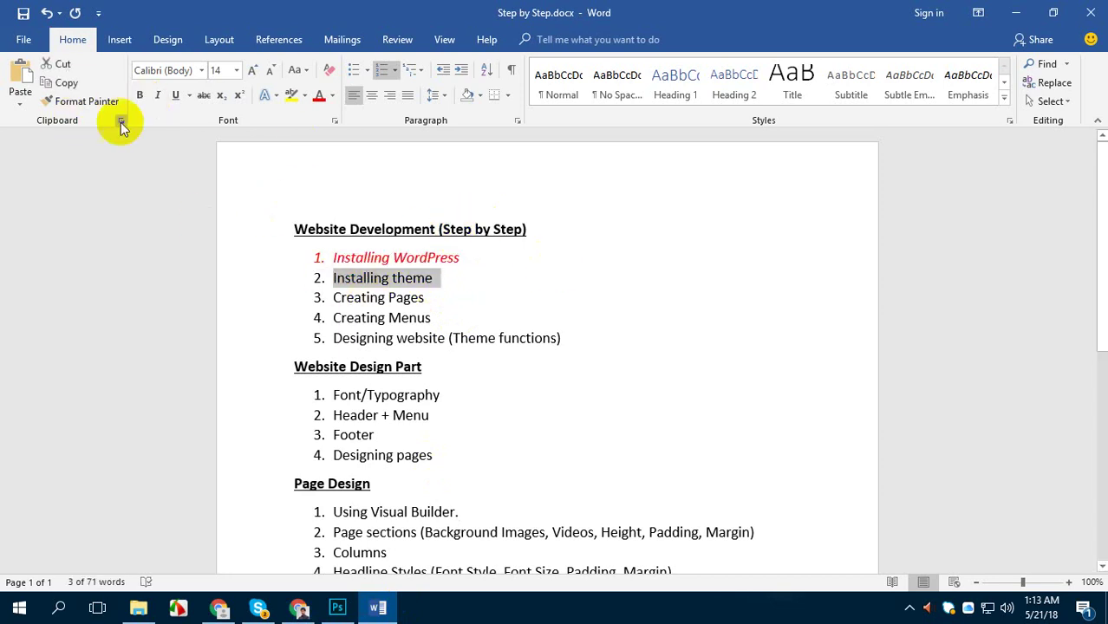
{"action": "left_click", "coordinate": [157, 94]}
{"action": "left_click", "coordinate": [317, 97]}
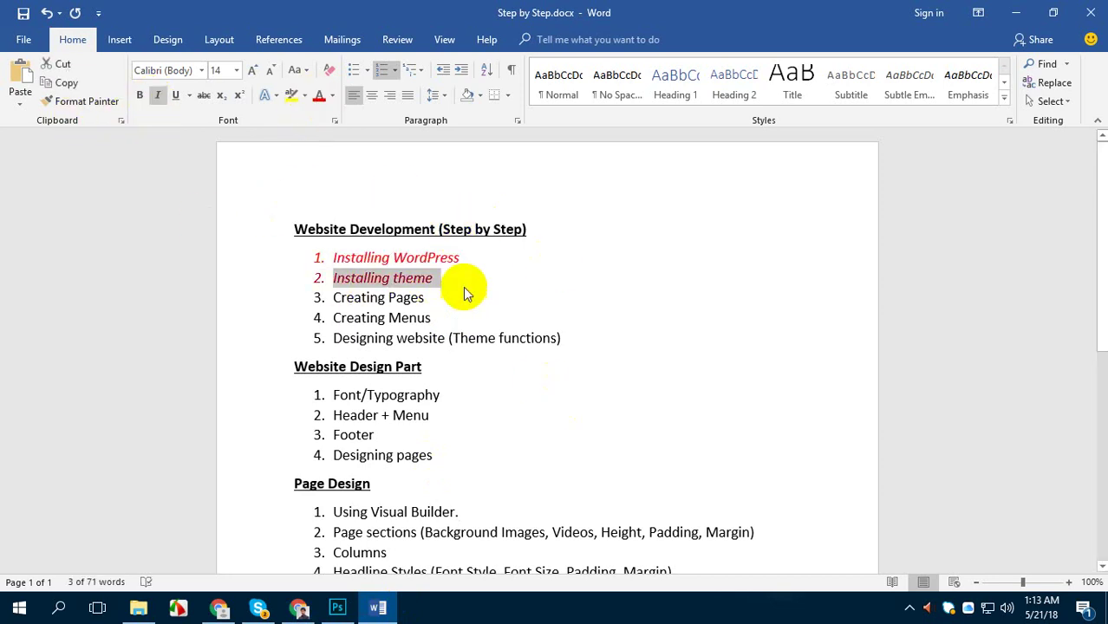
{"action": "left_click", "coordinate": [409, 300]}
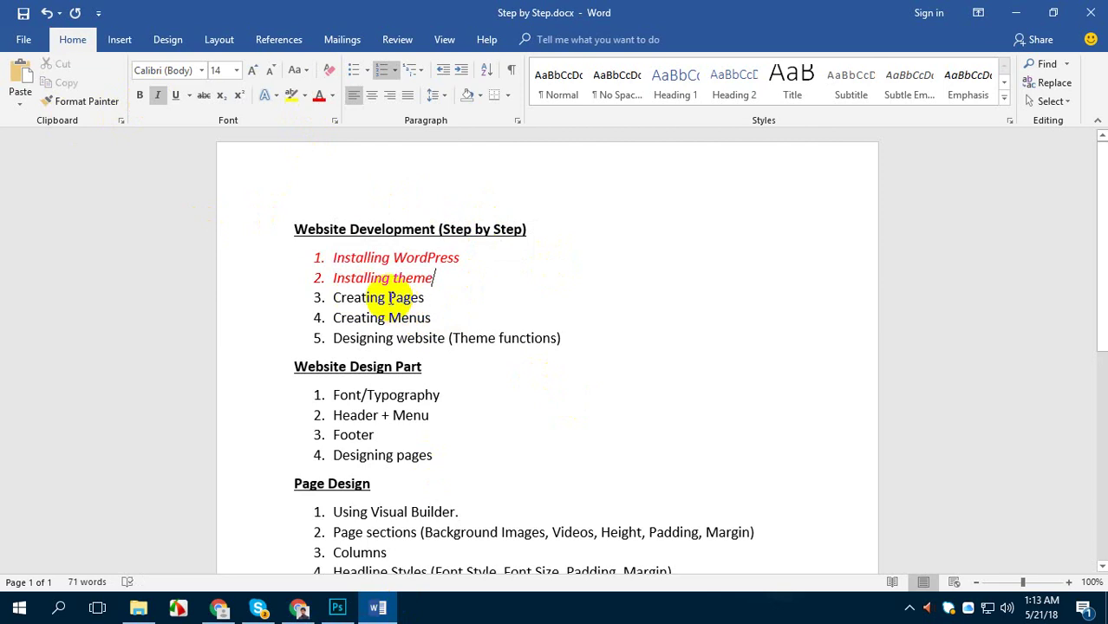
{"action": "left_click", "coordinate": [297, 608]}
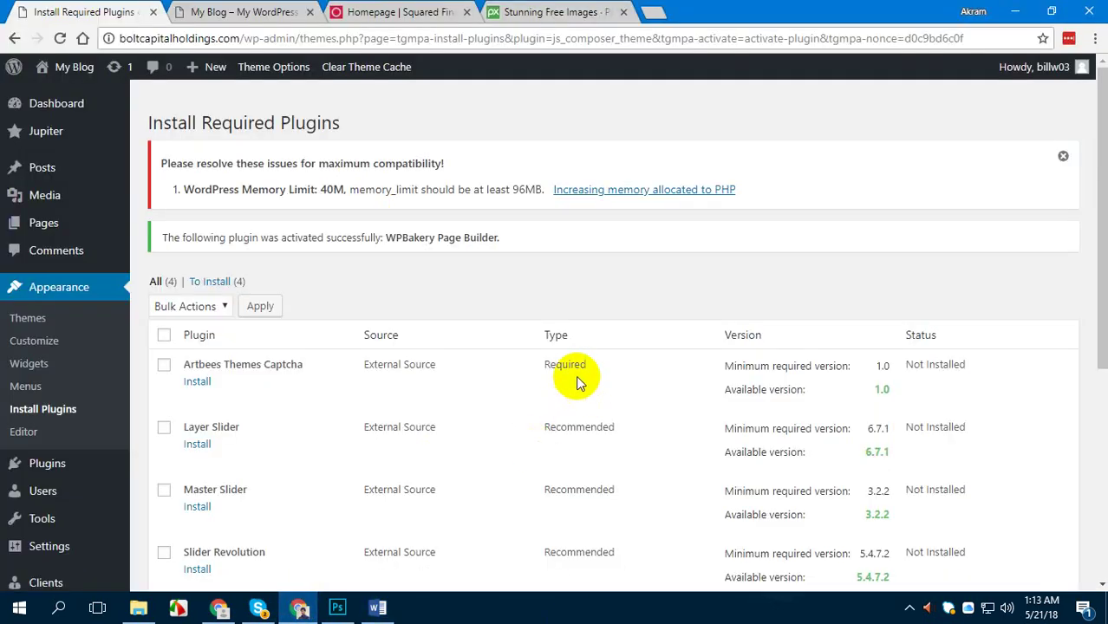
{"action": "left_click", "coordinate": [288, 20]}
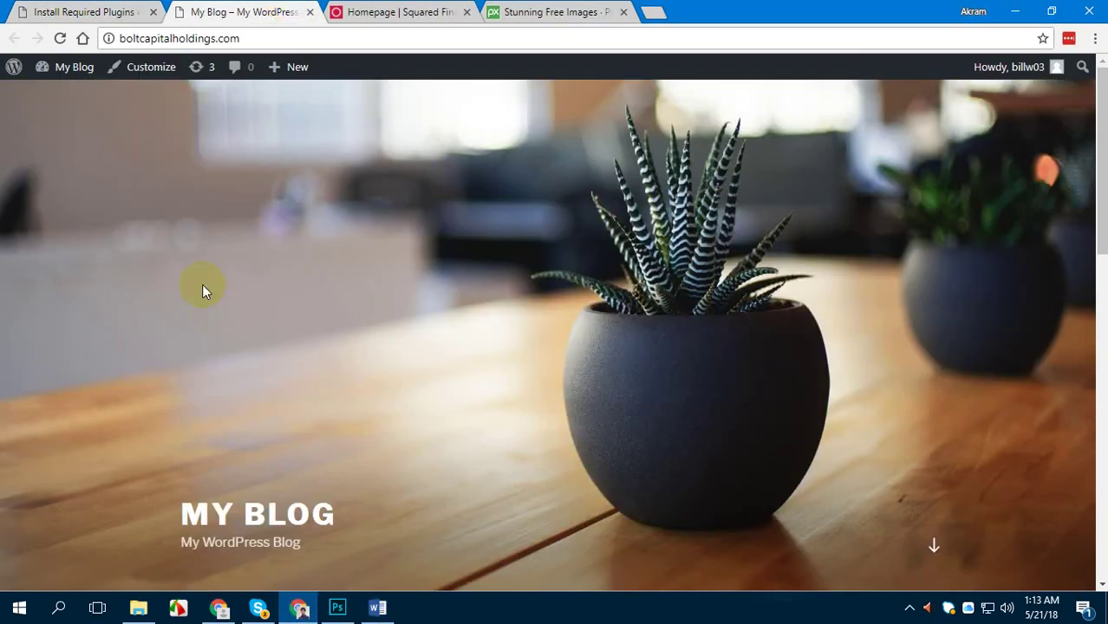
{"action": "left_click", "coordinate": [68, 39]}
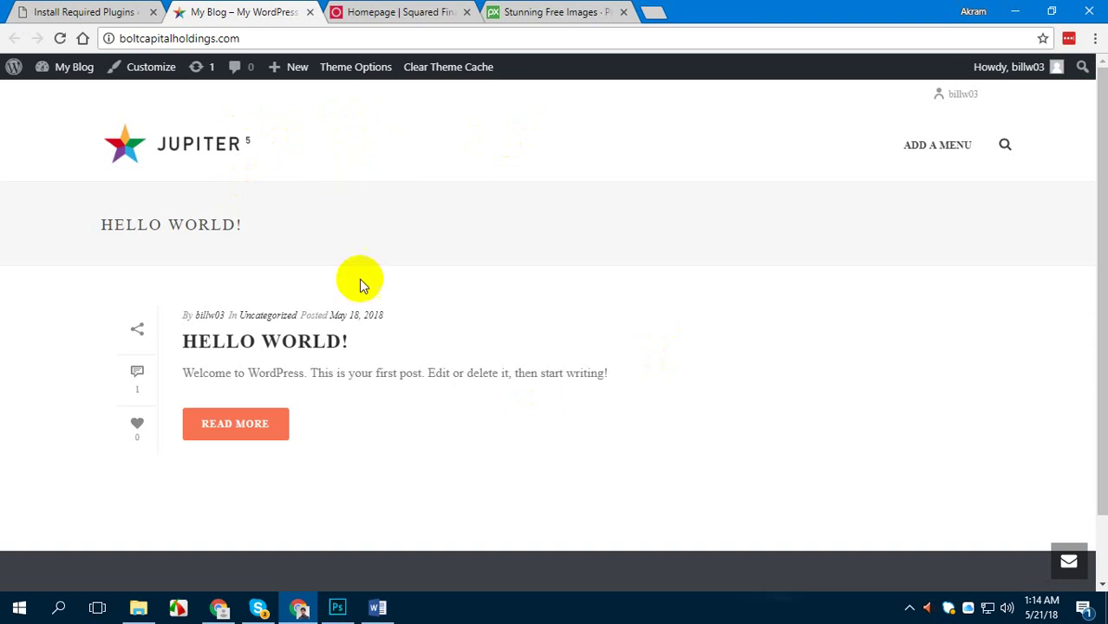
{"action": "left_click", "coordinate": [377, 608]}
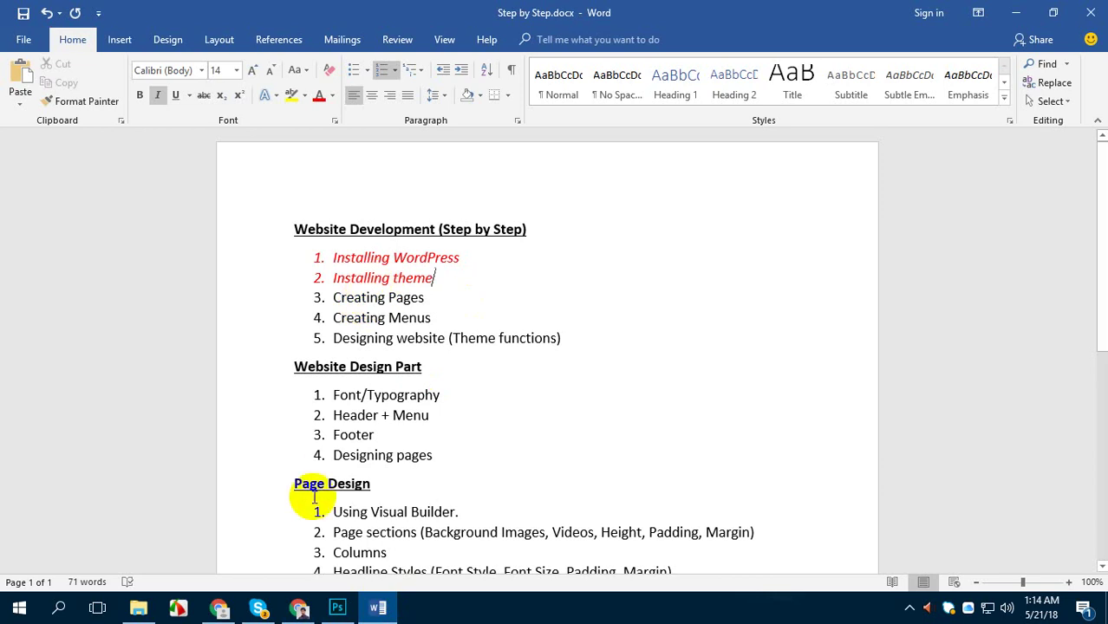
{"action": "left_click", "coordinate": [298, 608]}
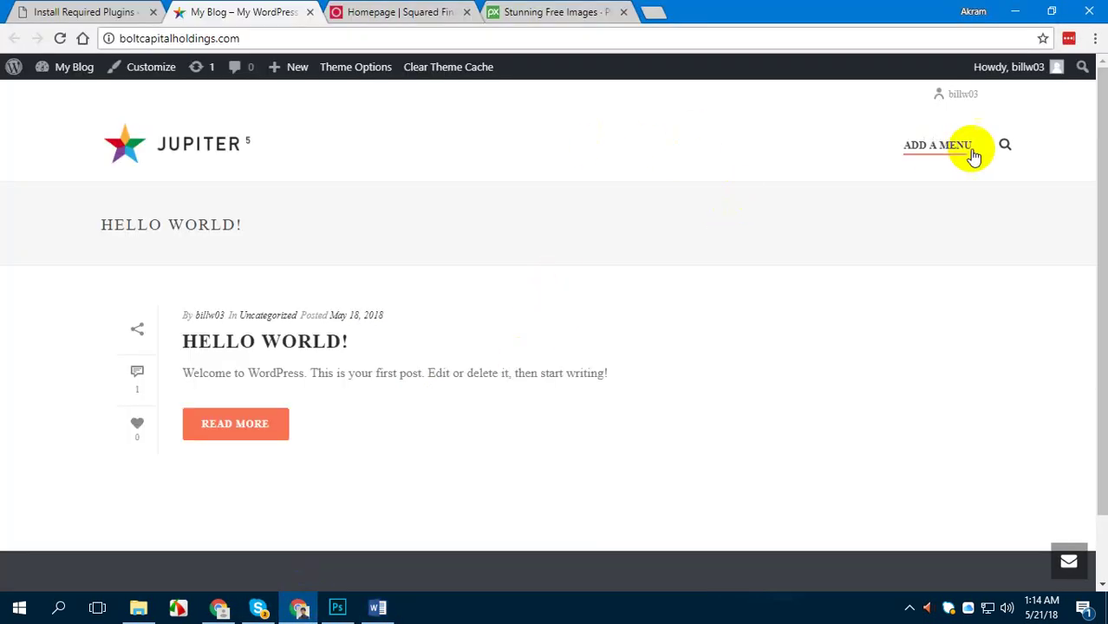
{"action": "scroll", "coordinate": [836, 318], "scroll_direction": "down", "scroll_amount": 2}
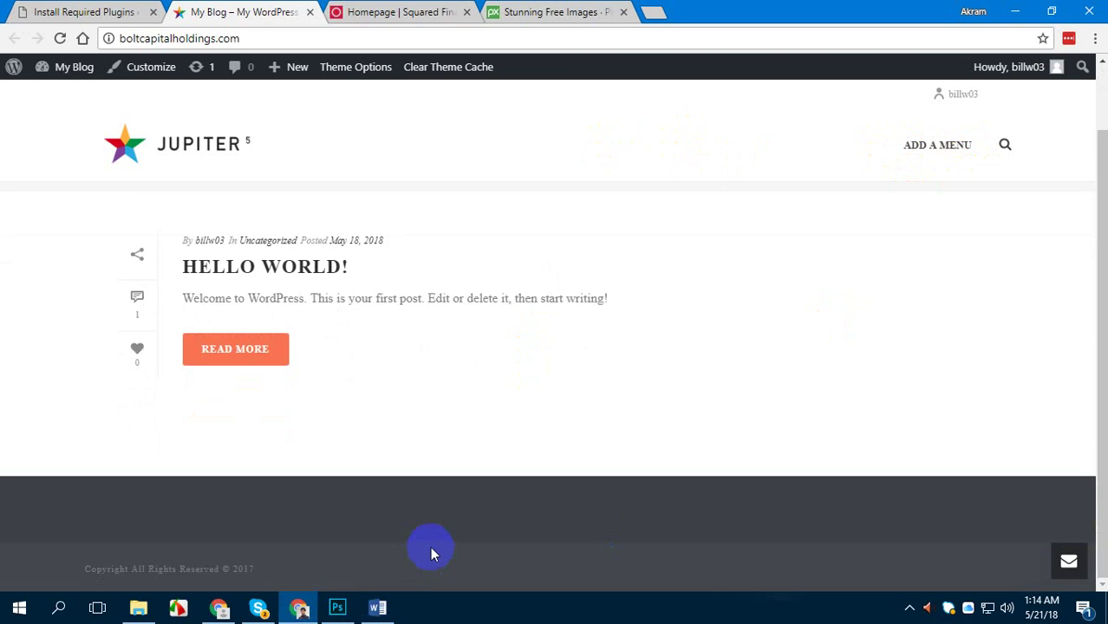
{"action": "scroll", "coordinate": [828, 524], "scroll_direction": "up", "scroll_amount": 1}
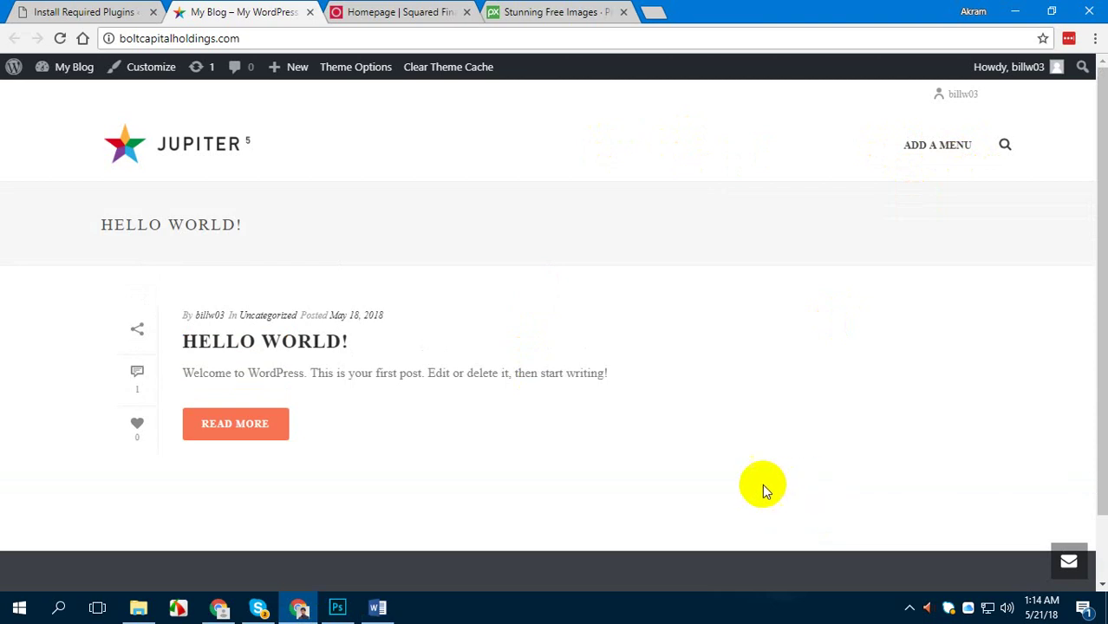
{"action": "left_click", "coordinate": [134, 9]}
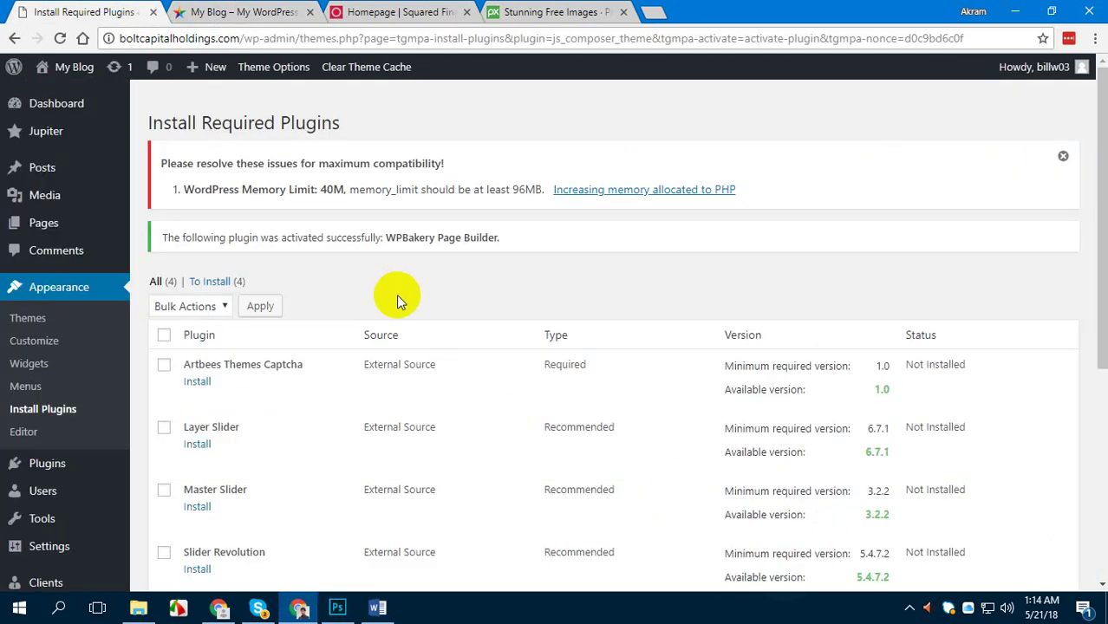
Trash the Sample Page from All Pages, then open a new page with Add New
{"action": "left_click", "coordinate": [61, 106]}
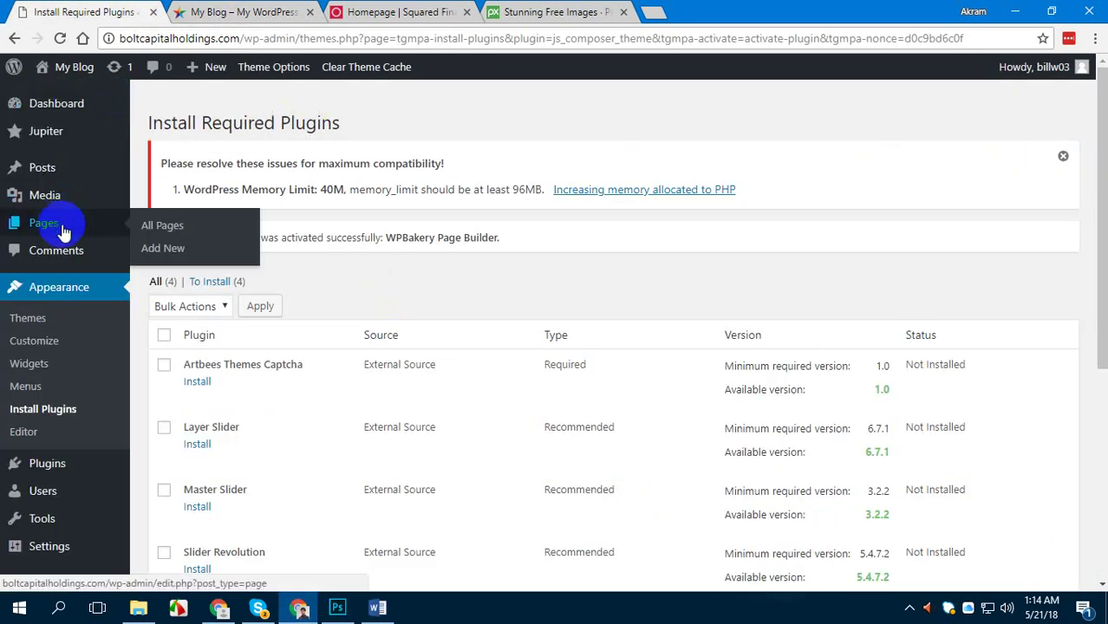
{"action": "mouse_move", "coordinate": [30, 232]}
{"action": "left_click", "coordinate": [164, 228]}
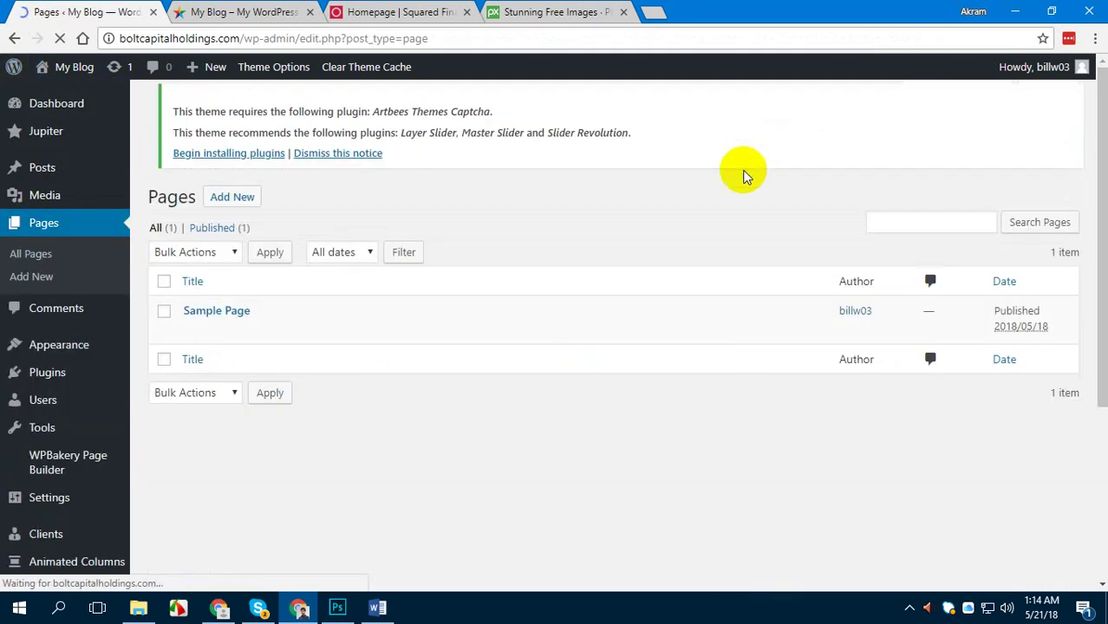
{"action": "mouse_move", "coordinate": [199, 323]}
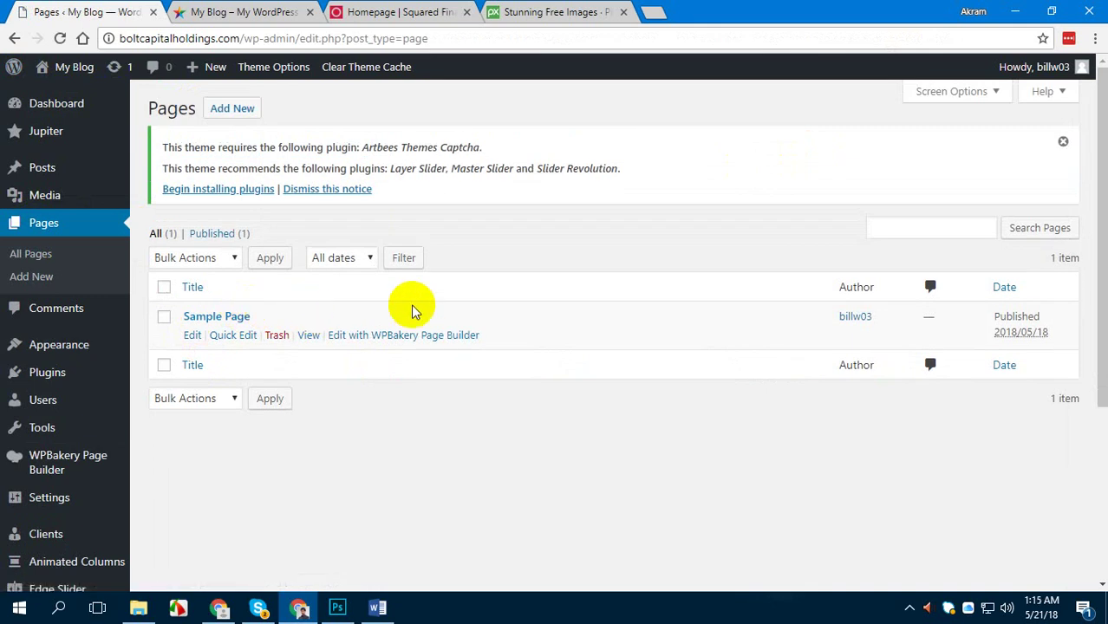
{"action": "left_click", "coordinate": [276, 336]}
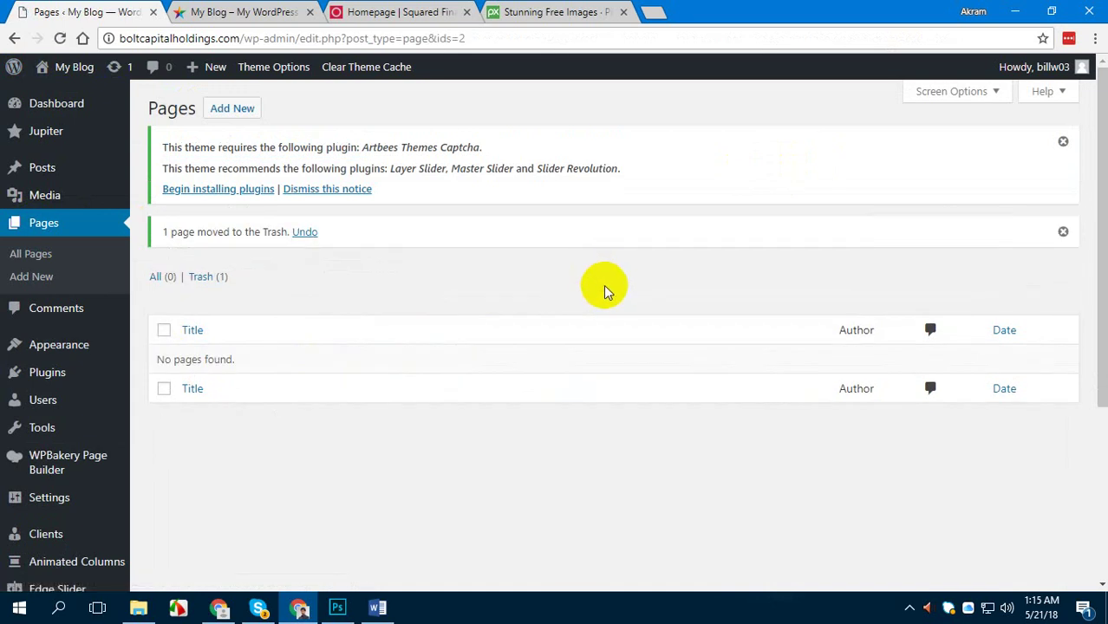
{"action": "left_click", "coordinate": [233, 108]}
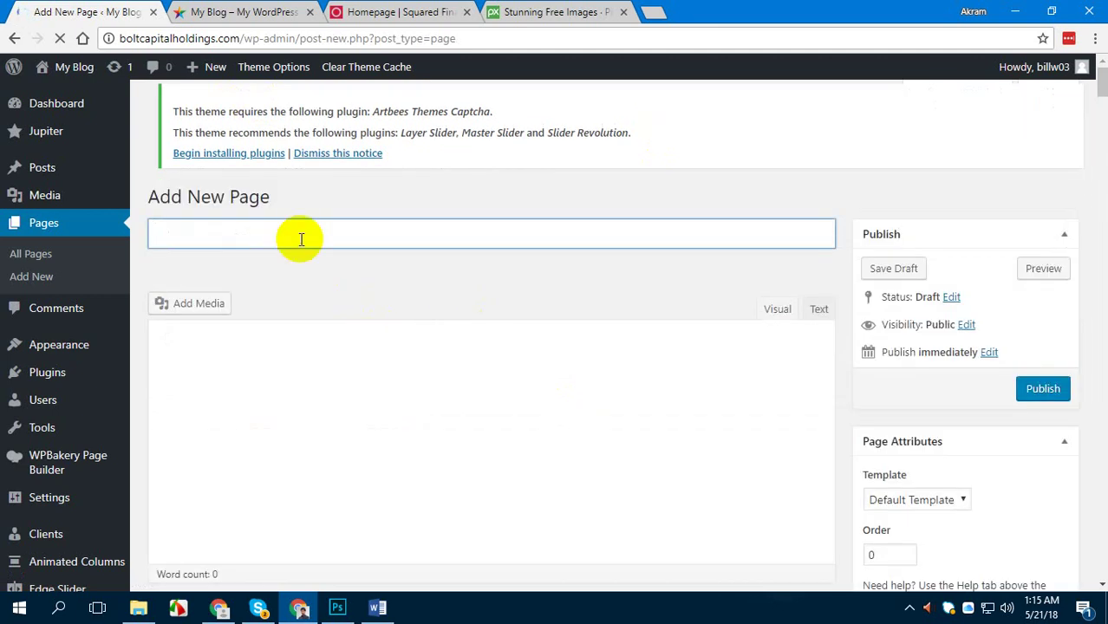
Publish a new page titled 'Home'
{"action": "type", "text": "Home"}
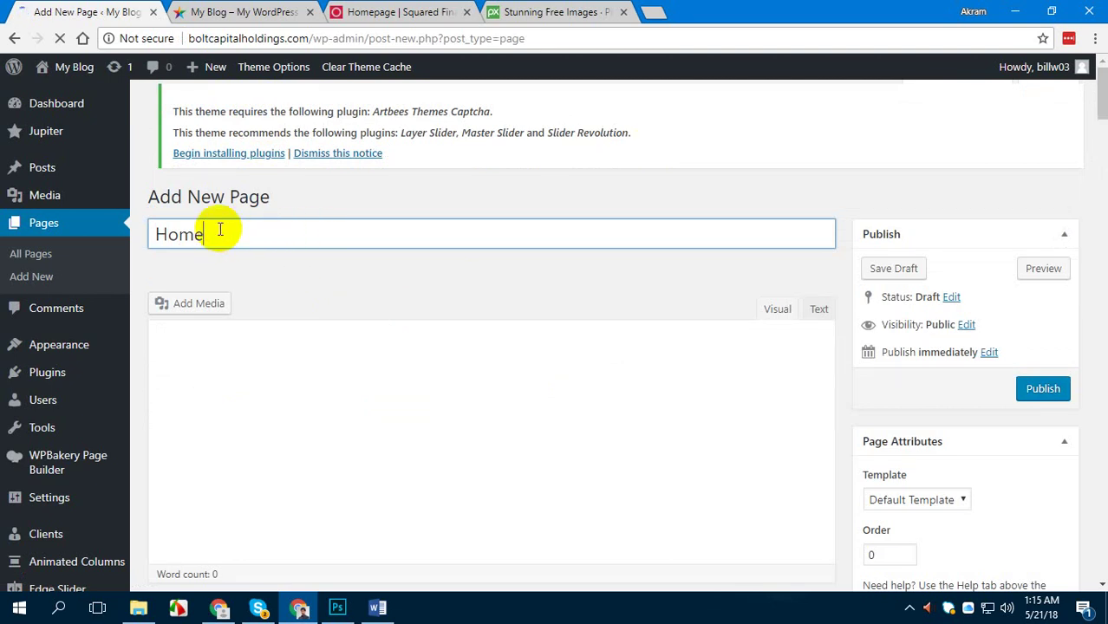
{"action": "left_click", "coordinate": [1049, 392]}
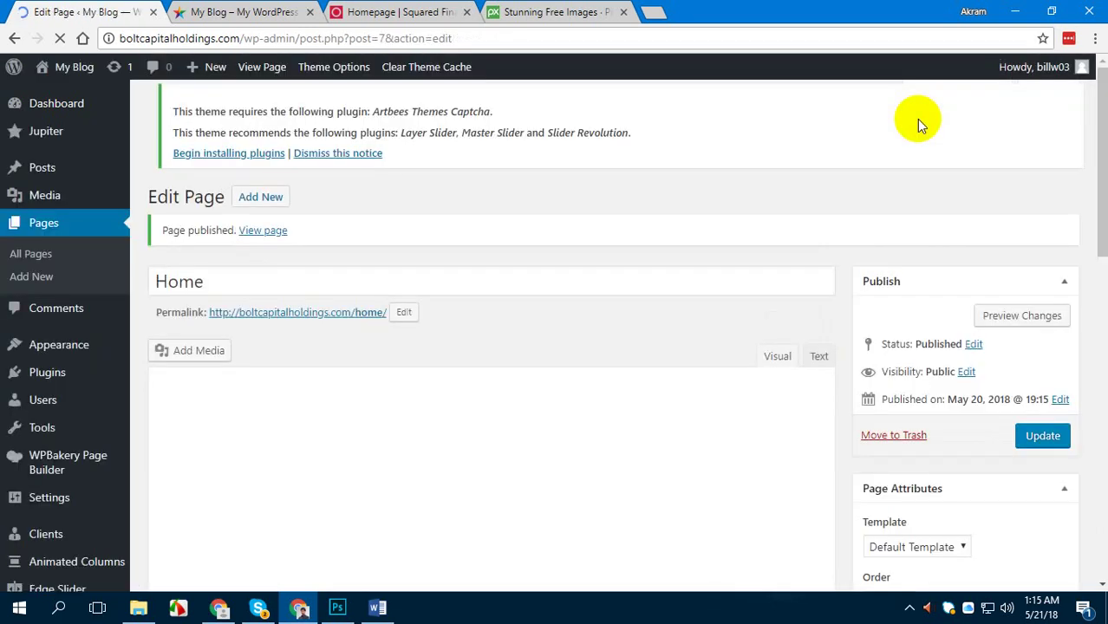
{"action": "left_click_drag", "start_coordinate": [169, 227], "coordinate": [371, 230]}
{"action": "left_click", "coordinate": [371, 229]}
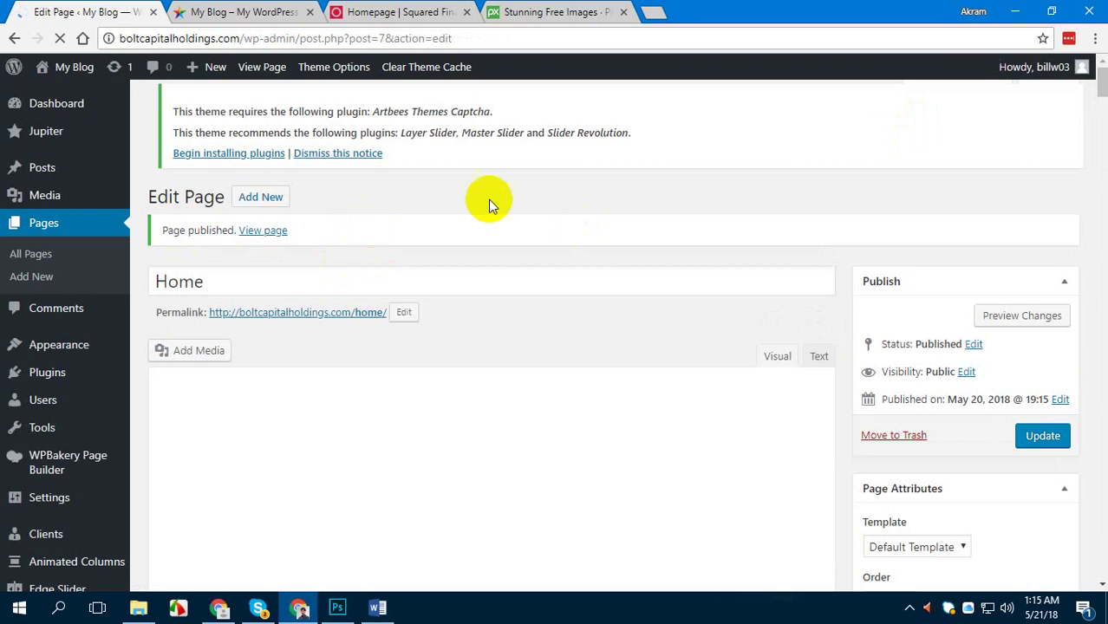
Publish new pages titled 'About Us' and 'Contact Us', then view the Squared Financial homepage
{"action": "left_click", "coordinate": [257, 197]}
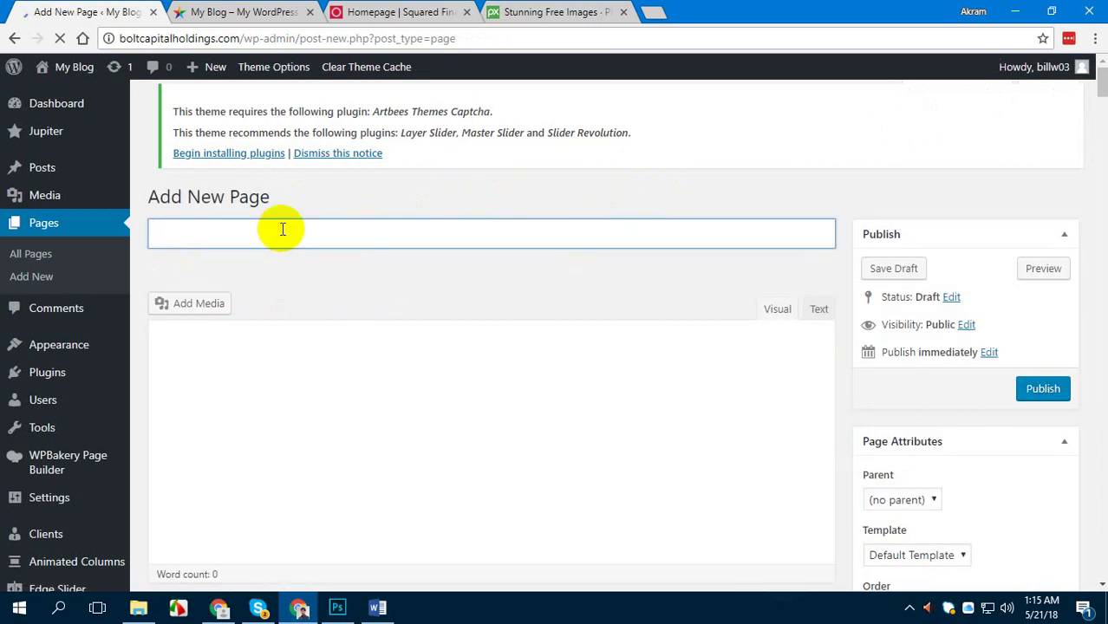
{"action": "type", "text": "About Us"}
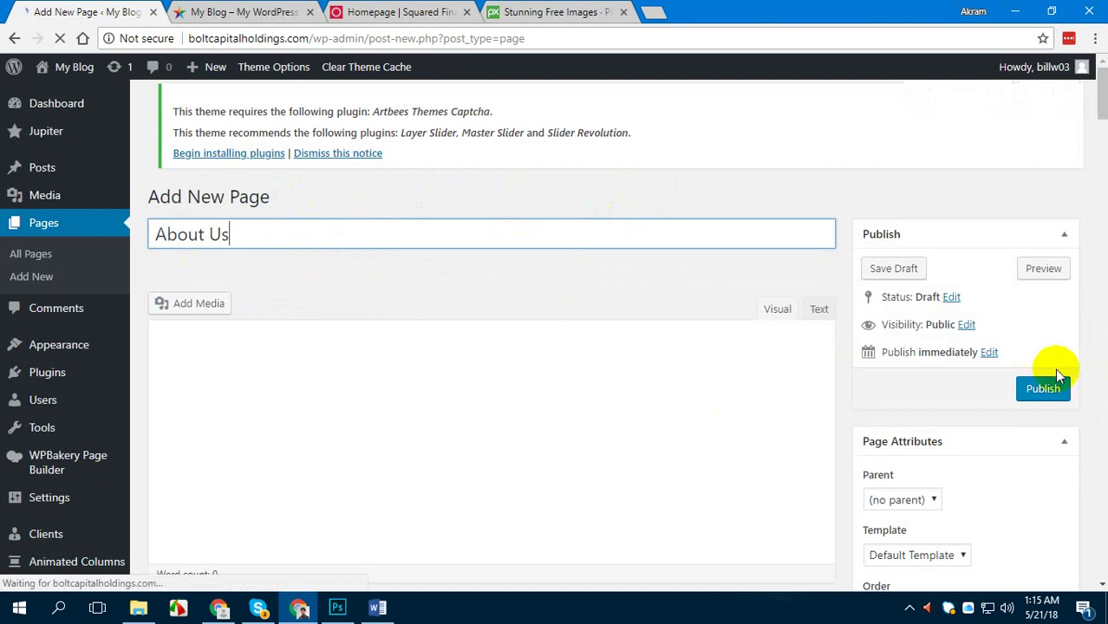
{"action": "left_click", "coordinate": [1043, 389]}
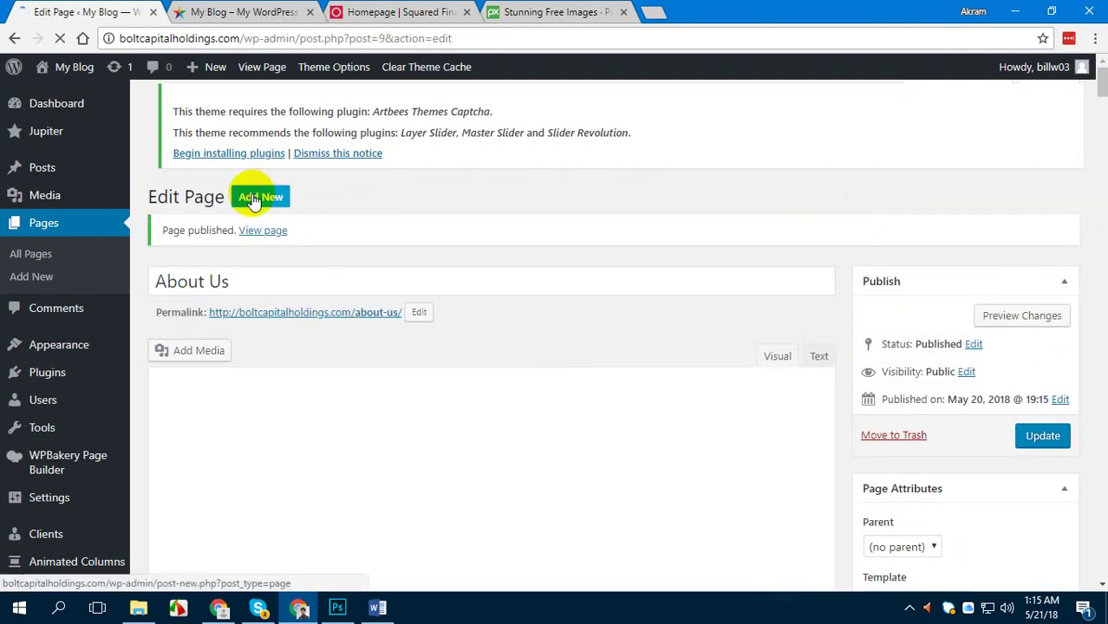
{"action": "left_click", "coordinate": [254, 197]}
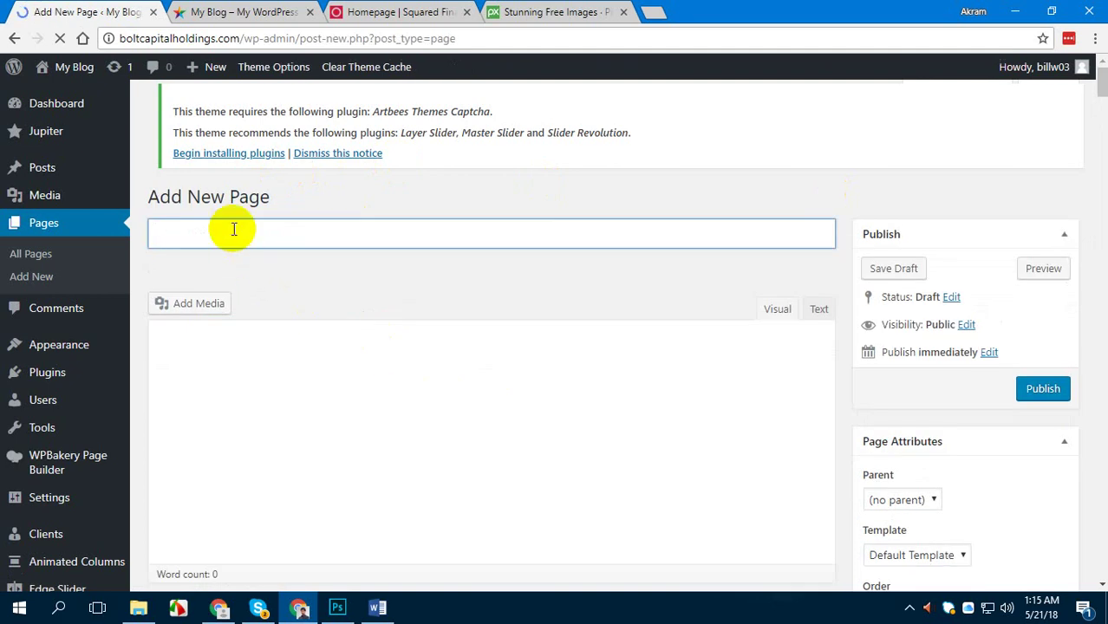
{"action": "type", "text": "Contact Us"}
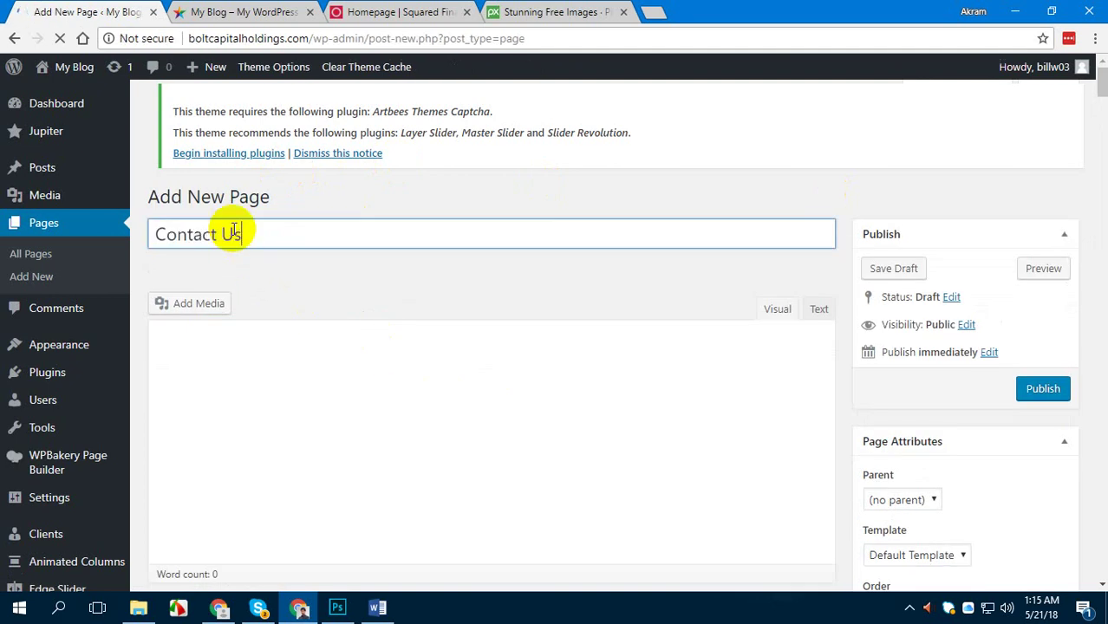
{"action": "left_click", "coordinate": [1047, 390]}
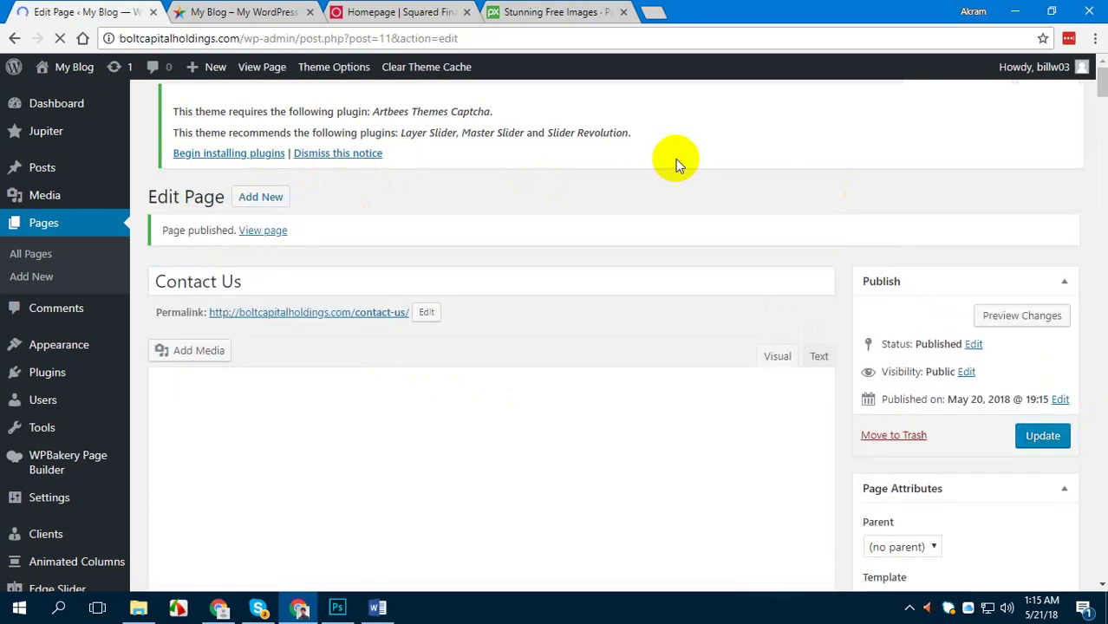
{"action": "left_click", "coordinate": [445, 12]}
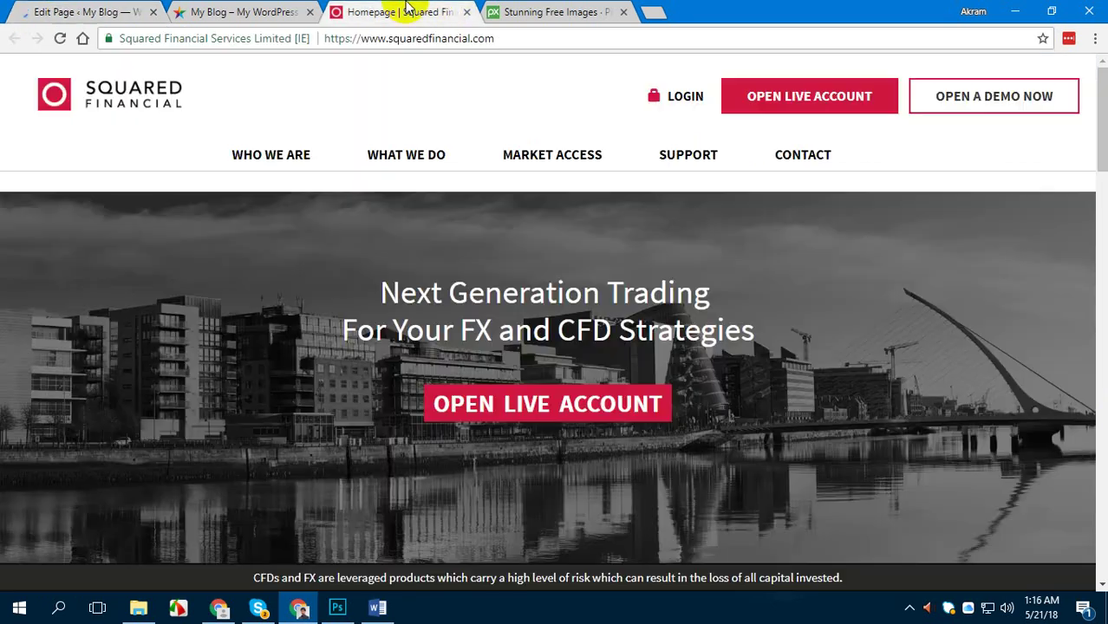
Scroll the Squared Financial homepage, then go back to the Contact Us page editor
{"action": "scroll", "coordinate": [893, 323], "scroll_direction": "down", "scroll_amount": 12}
{"action": "scroll", "coordinate": [895, 320], "scroll_direction": "up", "scroll_amount": 12}
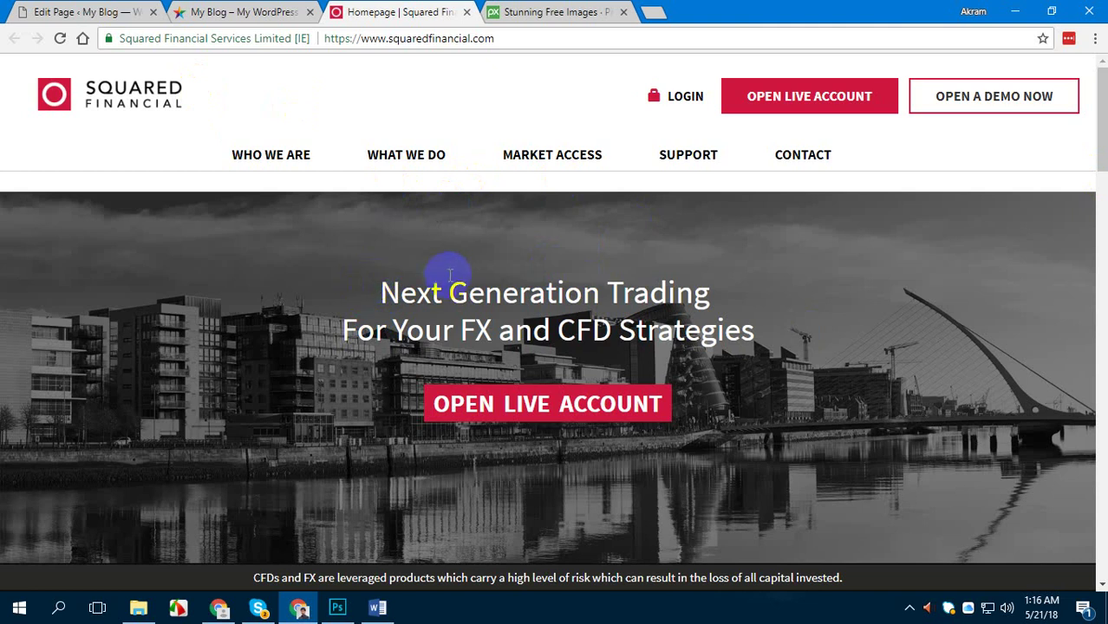
{"action": "left_click", "coordinate": [87, 9]}
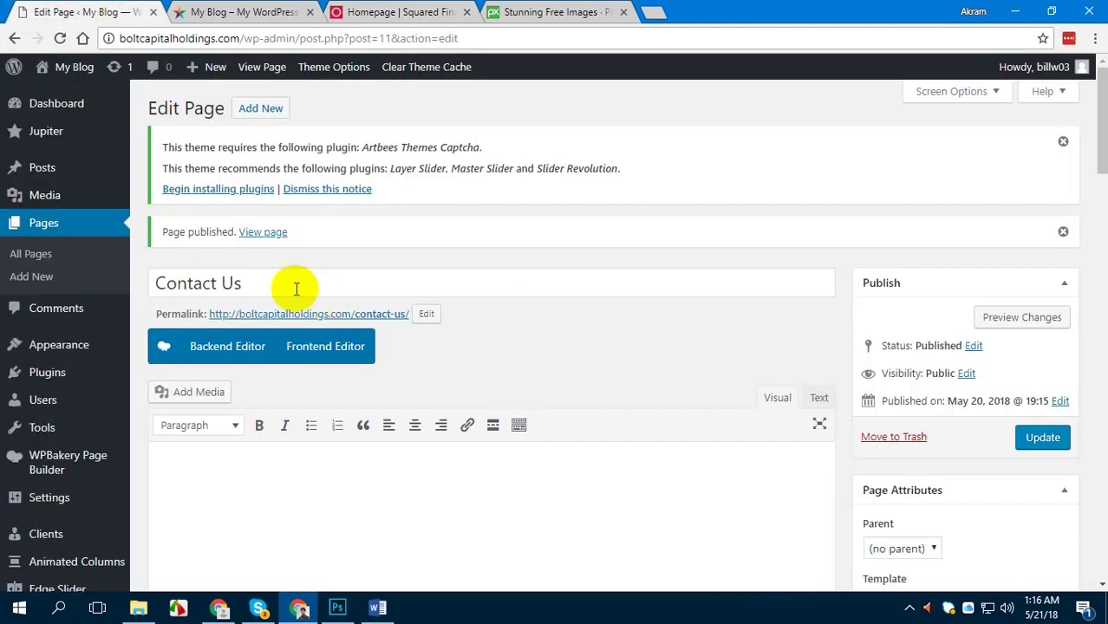
Publish a new page titled 'What we do' and view the list of all pages
{"action": "left_click", "coordinate": [261, 111]}
{"action": "left_click", "coordinate": [431, 11]}
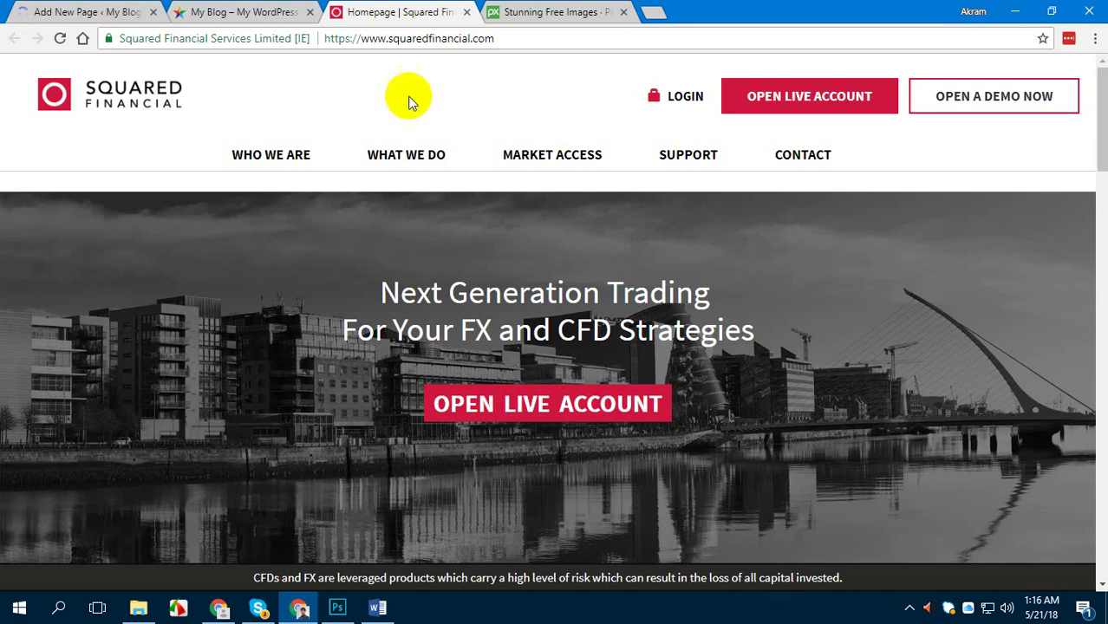
{"action": "key", "text": "ctrl+1"}
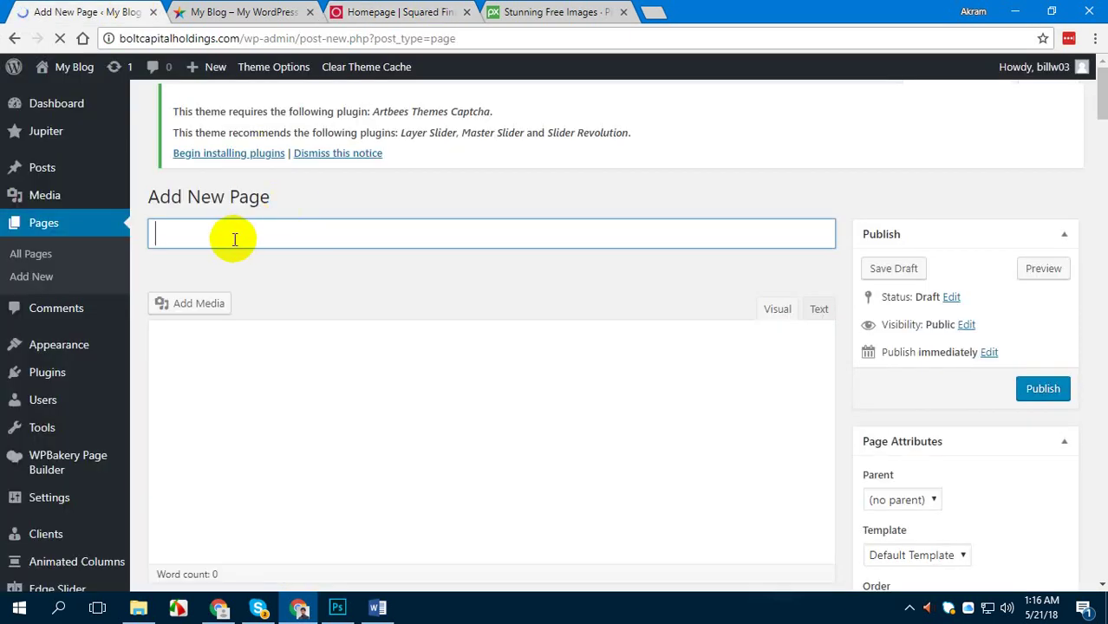
{"action": "type", "text": "WHat w"}
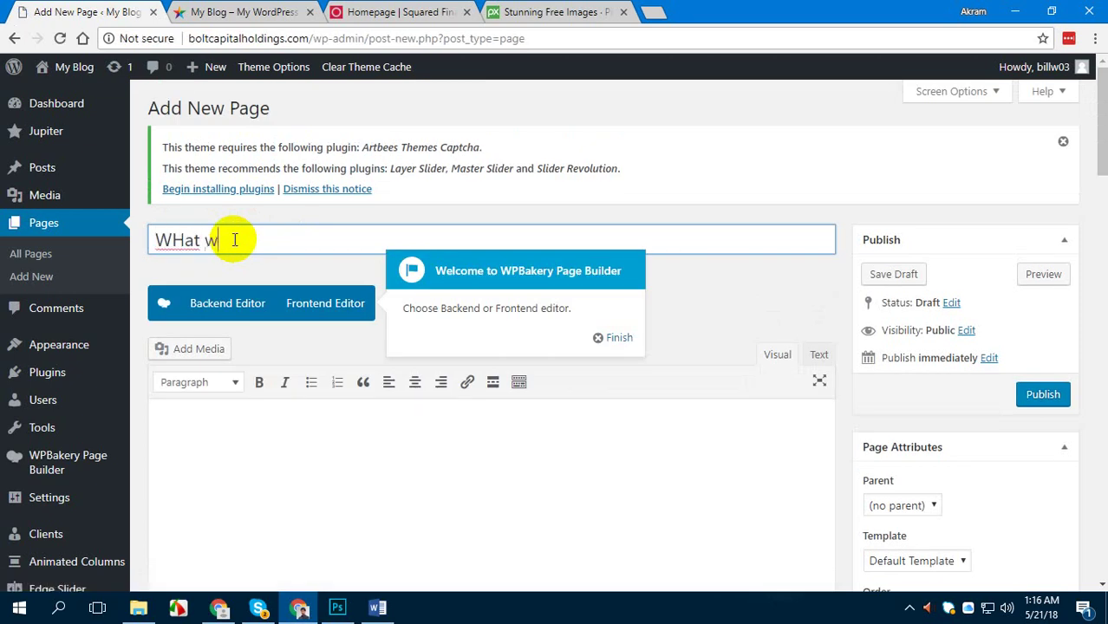
{"action": "type", "text": "e"}
{"action": "key", "text": "ctrl+a"}
{"action": "type", "text": "What we do"}
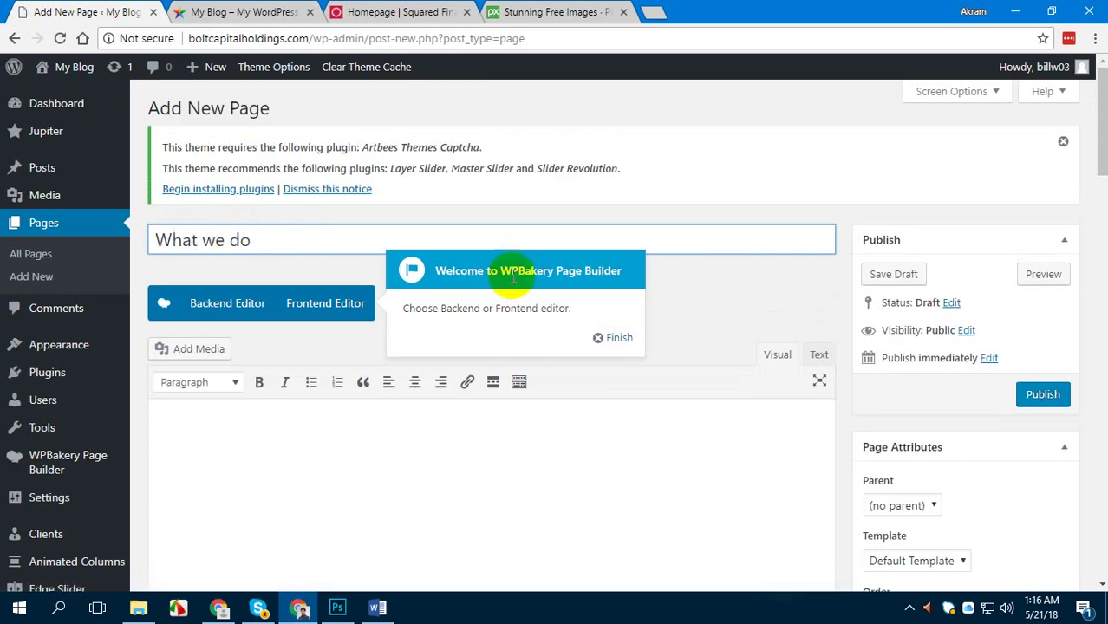
{"action": "left_click", "coordinate": [629, 339]}
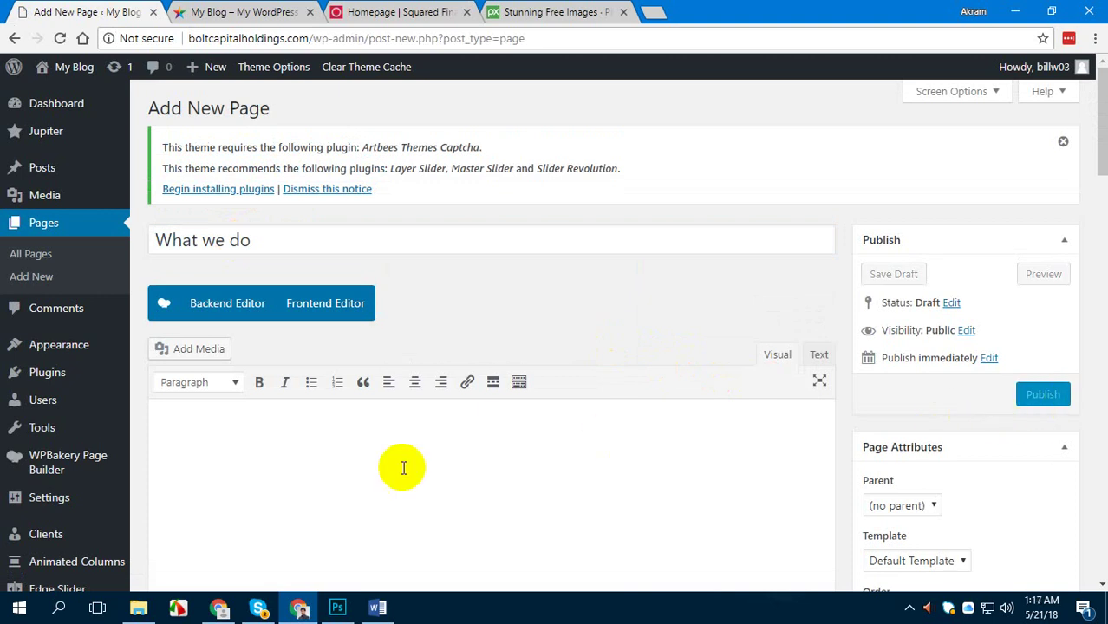
{"action": "left_click", "coordinate": [1039, 397]}
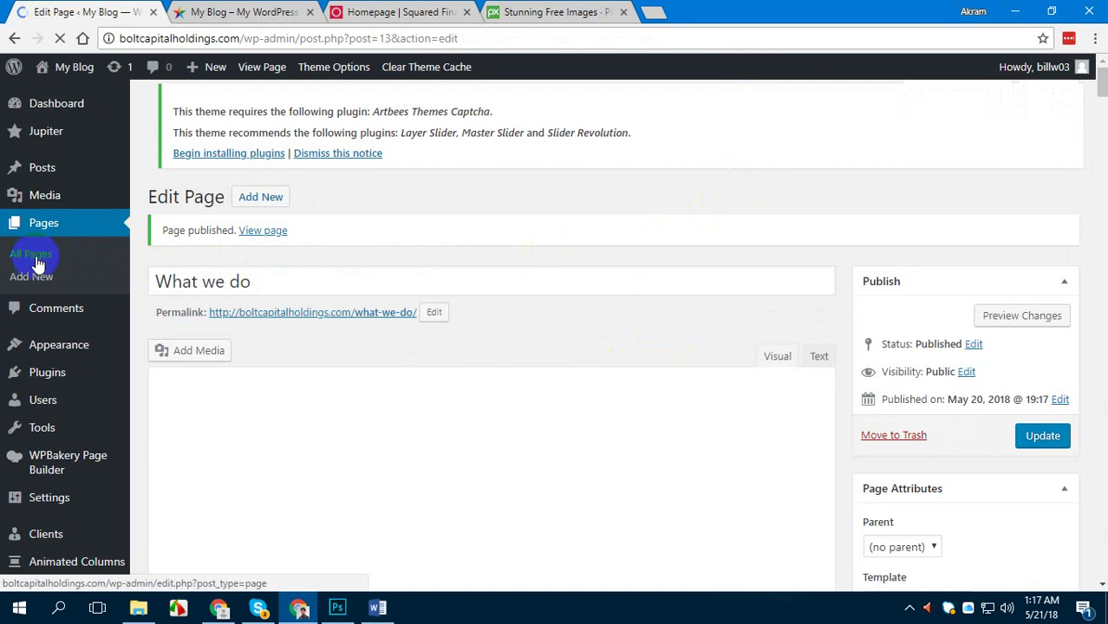
{"action": "left_click", "coordinate": [37, 245]}
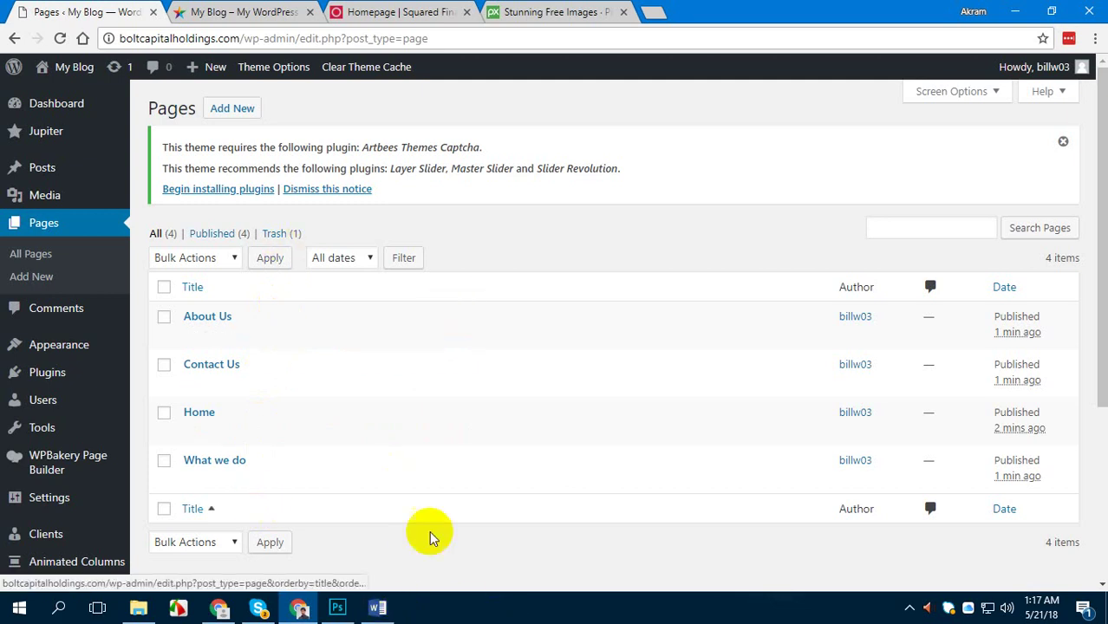
Mark 'Creating Pages' done in the Word checklist with red italics
{"action": "left_click", "coordinate": [377, 609]}
{"action": "left_click_drag", "start_coordinate": [438, 298], "coordinate": [325, 298]}
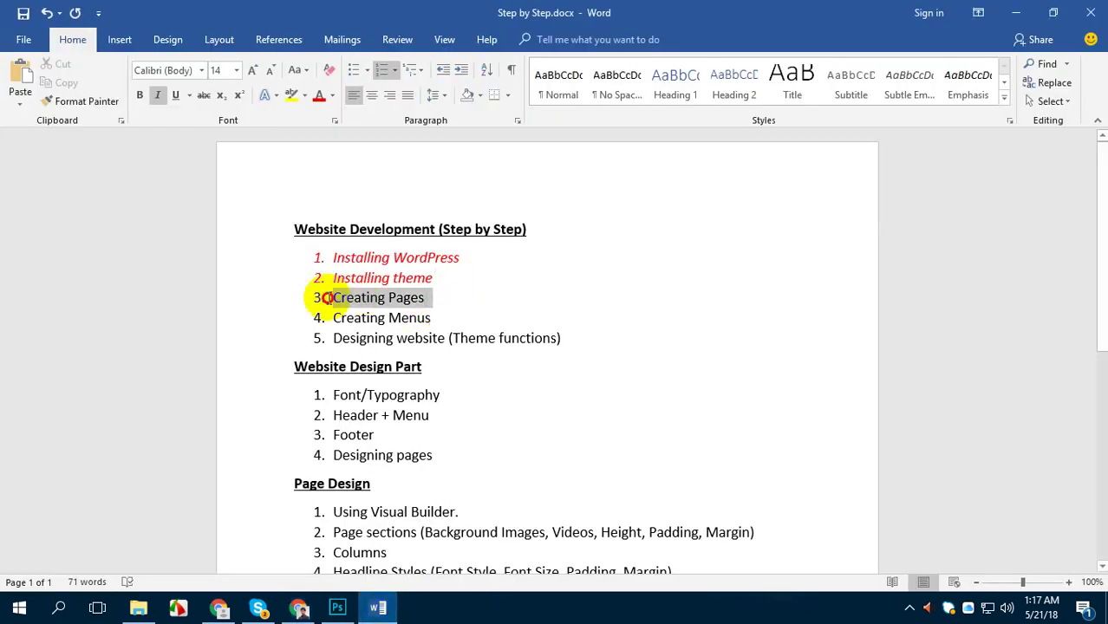
{"action": "left_click", "coordinate": [157, 95]}
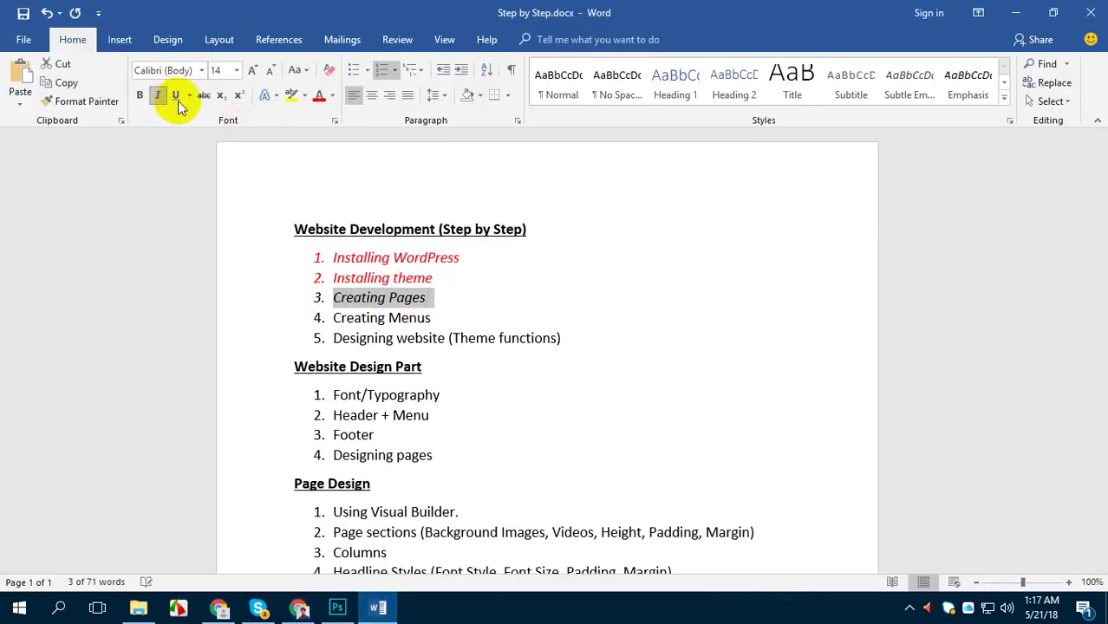
{"action": "left_click", "coordinate": [317, 95]}
{"action": "left_click_drag", "start_coordinate": [450, 318], "coordinate": [299, 317]}
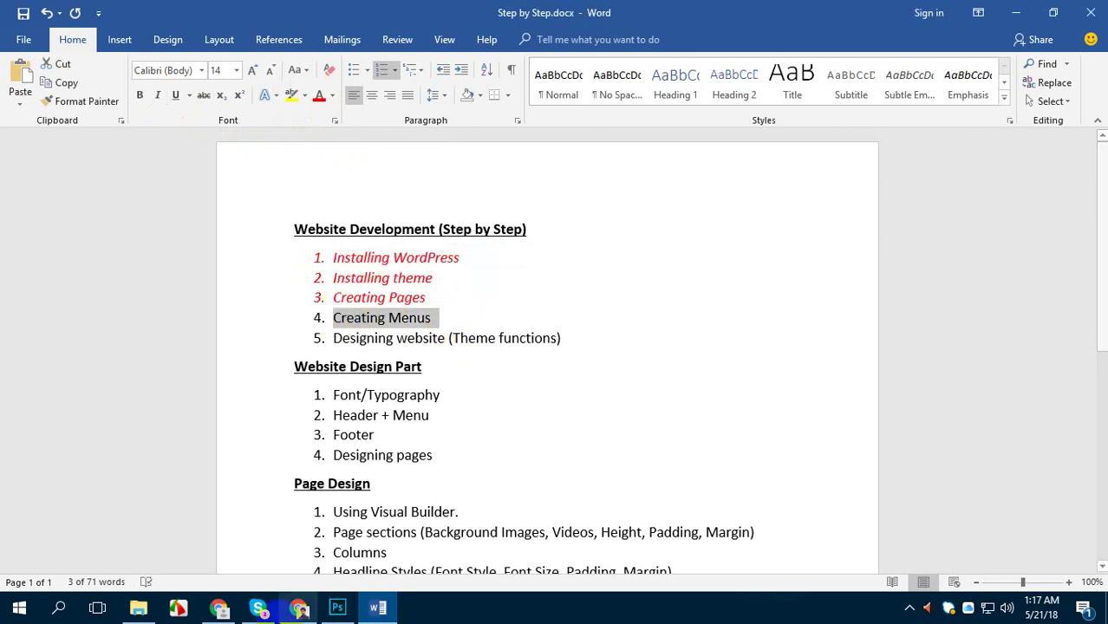
{"action": "left_click", "coordinate": [299, 609]}
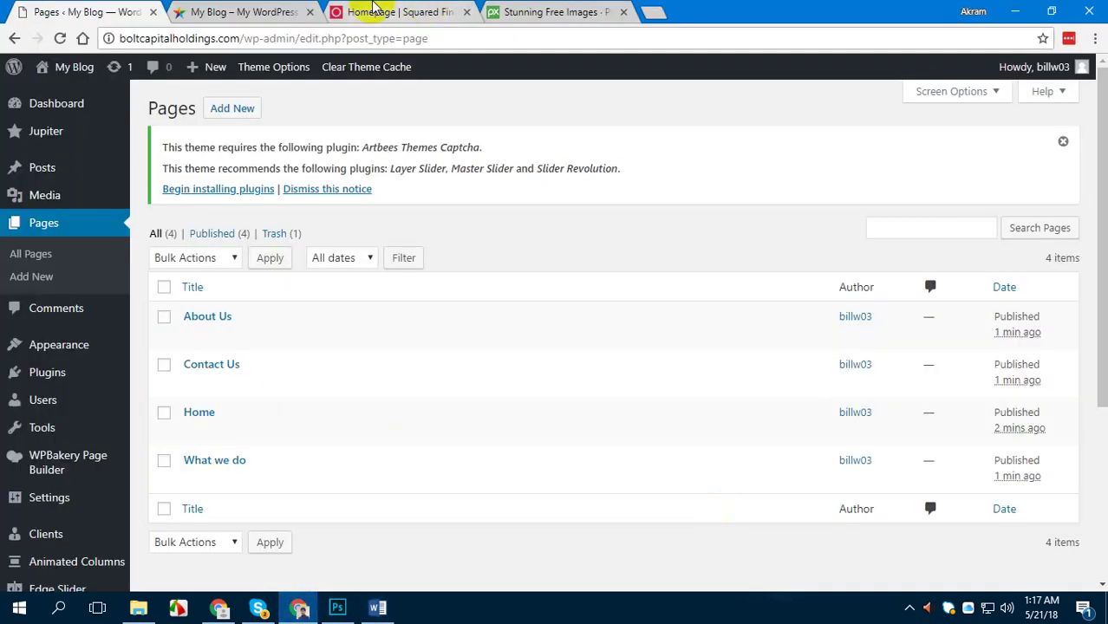
{"action": "left_click", "coordinate": [395, 12]}
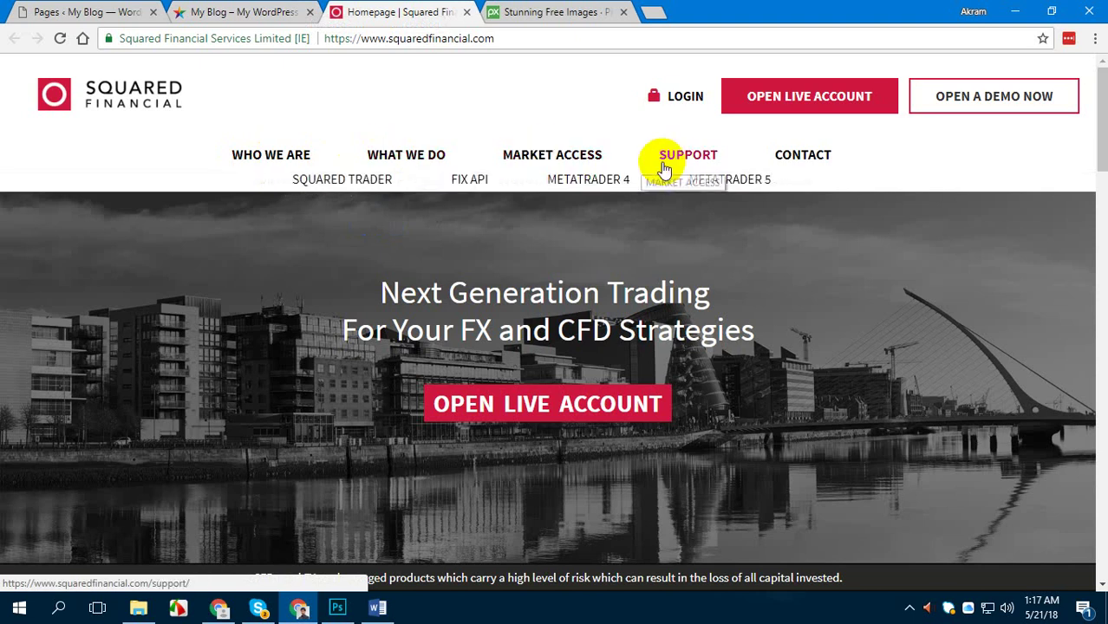
{"action": "left_click", "coordinate": [277, 11]}
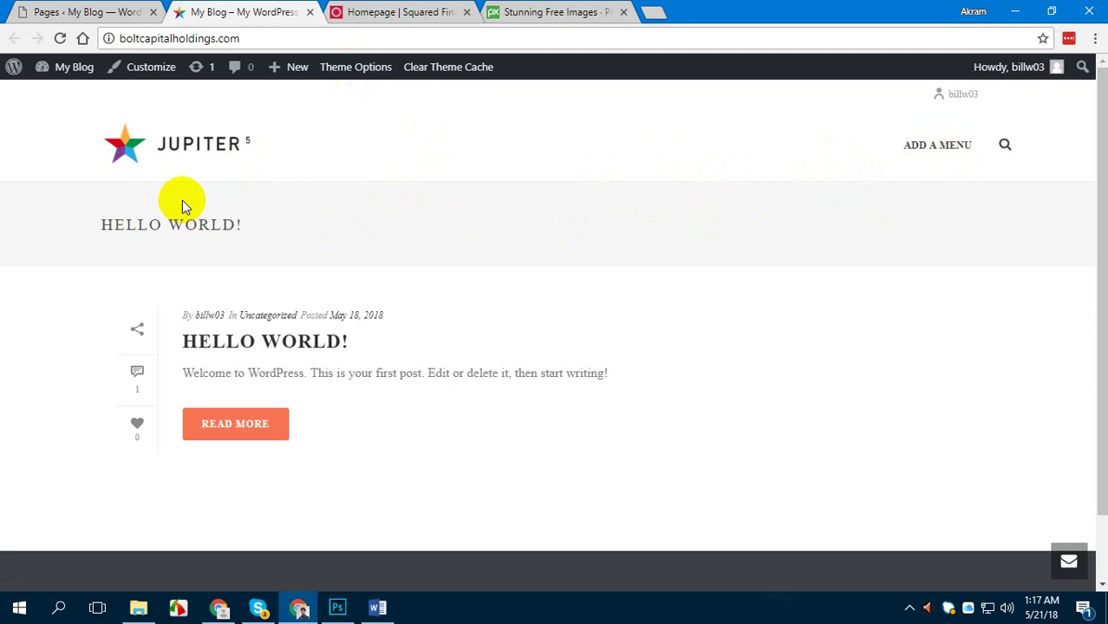
{"action": "left_click", "coordinate": [90, 11]}
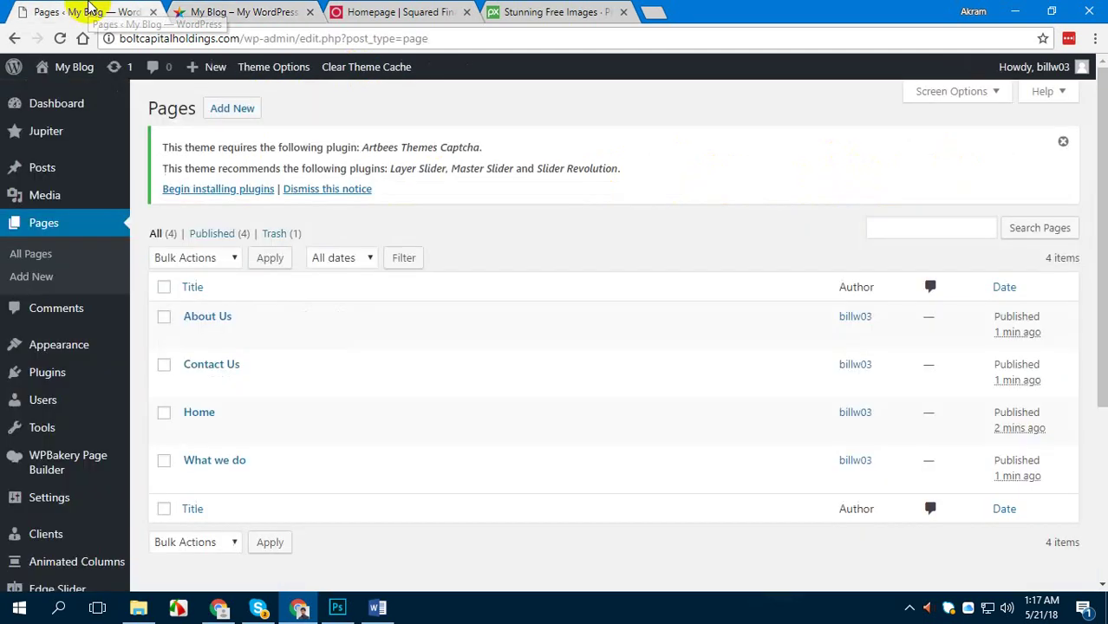
{"action": "left_click", "coordinate": [59, 154]}
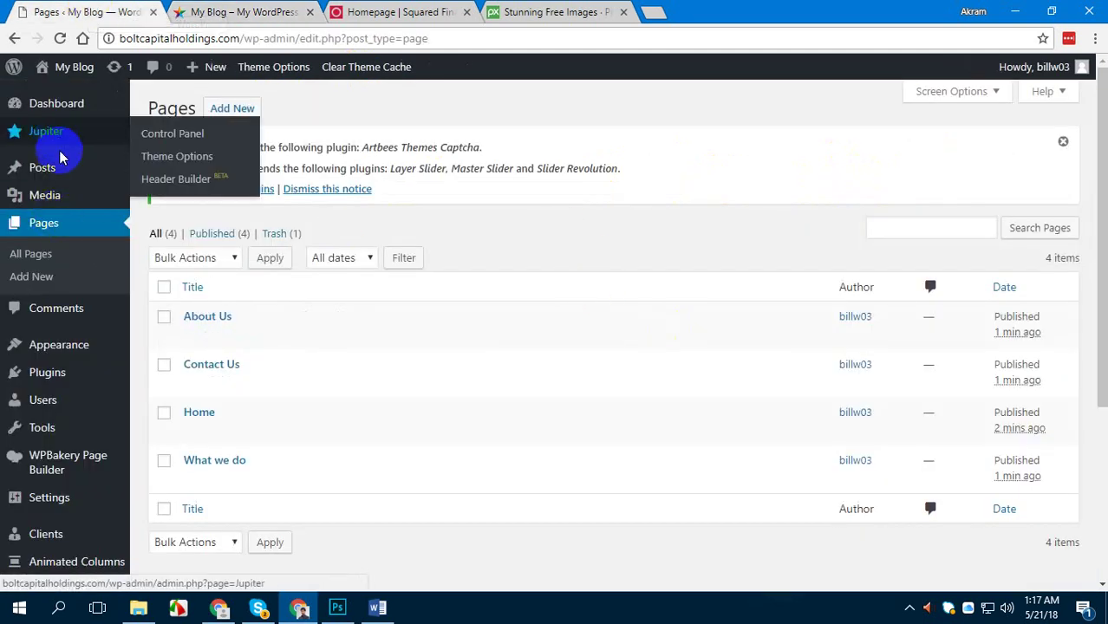
{"action": "mouse_move", "coordinate": [34, 344]}
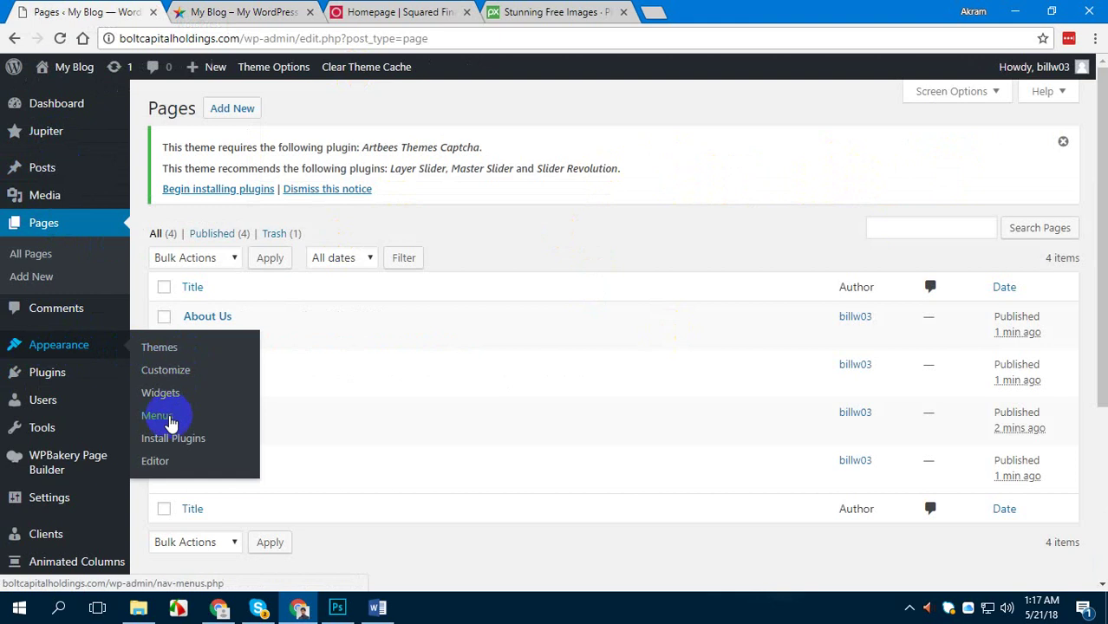
Create an empty navigation menu named 'Main Menu' under Appearance > Menus
{"action": "left_click", "coordinate": [167, 421]}
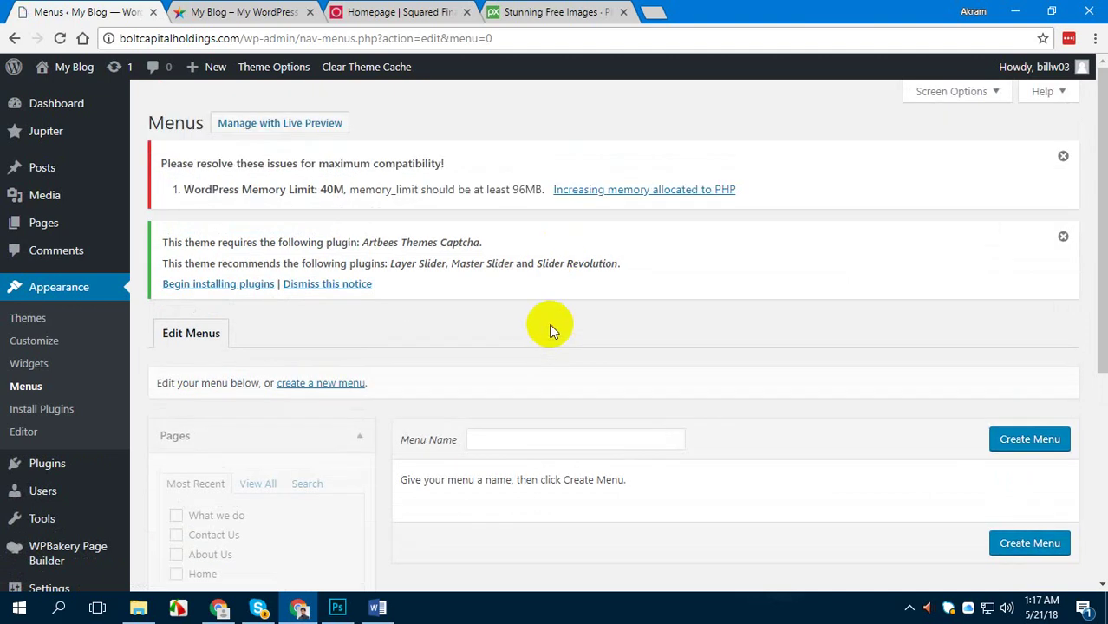
{"action": "scroll", "coordinate": [549, 323], "scroll_direction": "down", "scroll_amount": 3}
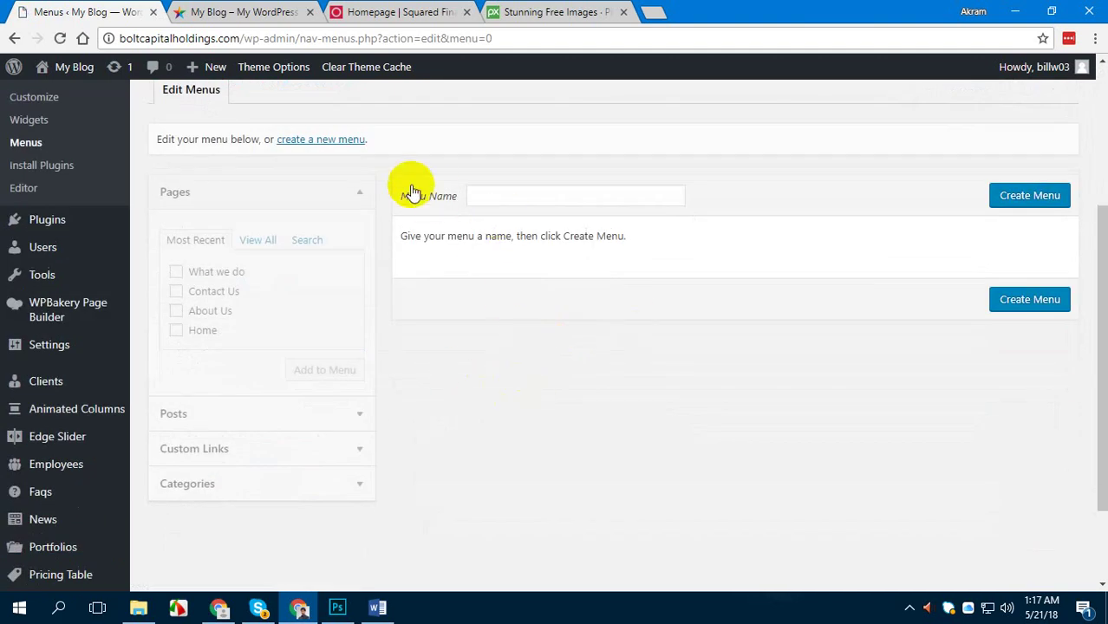
{"action": "left_click", "coordinate": [535, 198]}
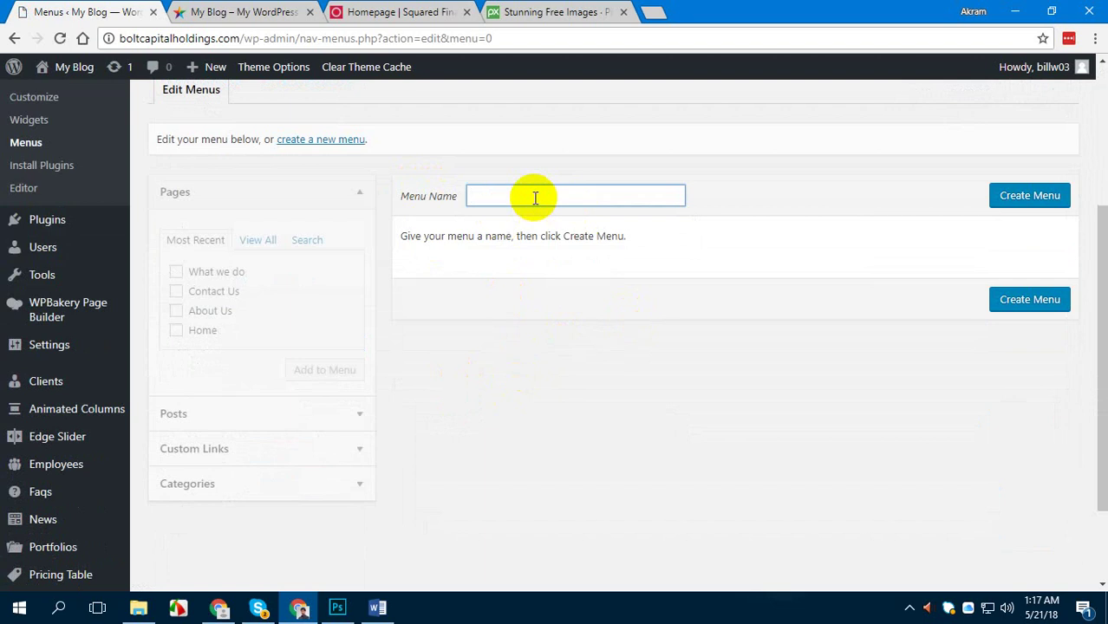
{"action": "type", "text": "Main Menu"}
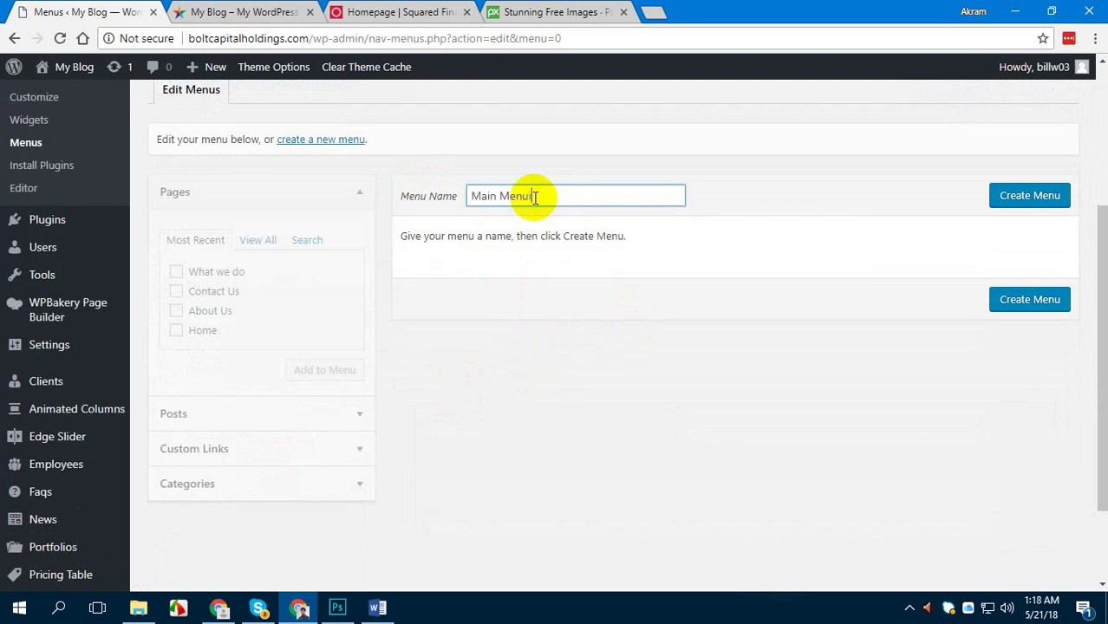
{"action": "left_click", "coordinate": [1028, 198]}
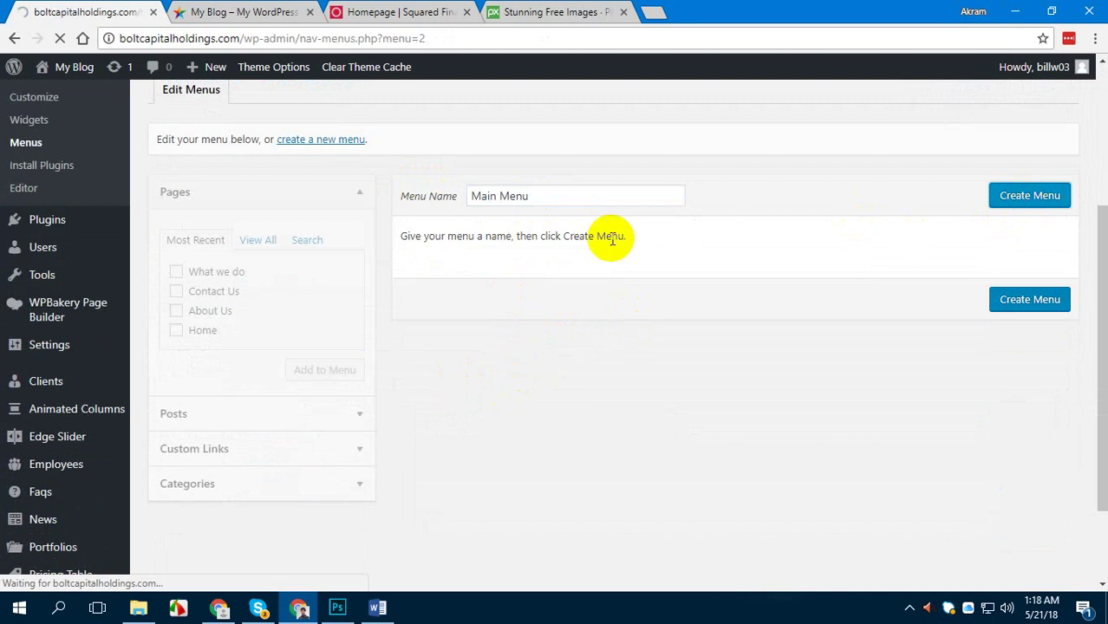
{"action": "scroll", "coordinate": [653, 316], "scroll_direction": "down", "scroll_amount": 2}
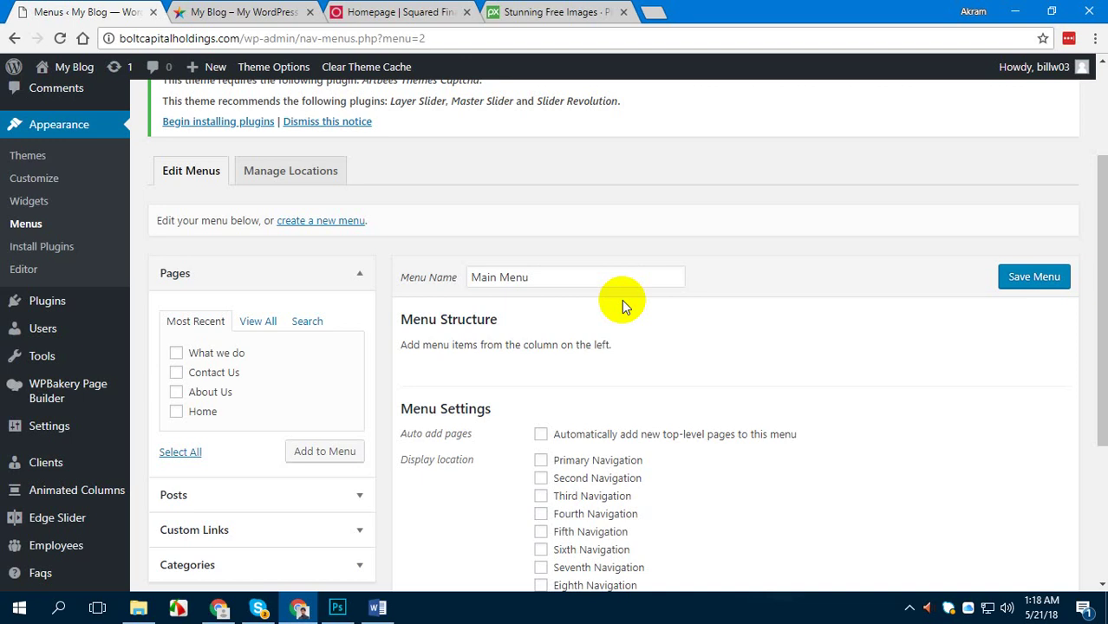
{"action": "scroll", "coordinate": [622, 299], "scroll_direction": "down", "scroll_amount": 1}
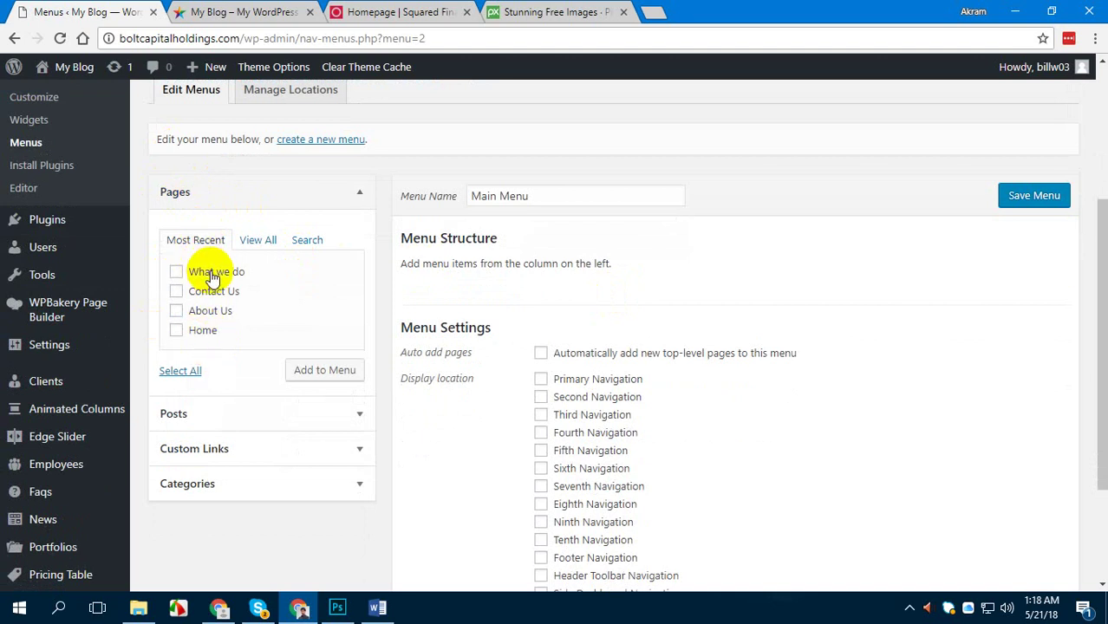
Add the Home, About Us, Contact Us and What we do pages to Main Menu
{"action": "left_click", "coordinate": [204, 330]}
{"action": "left_click", "coordinate": [205, 310]}
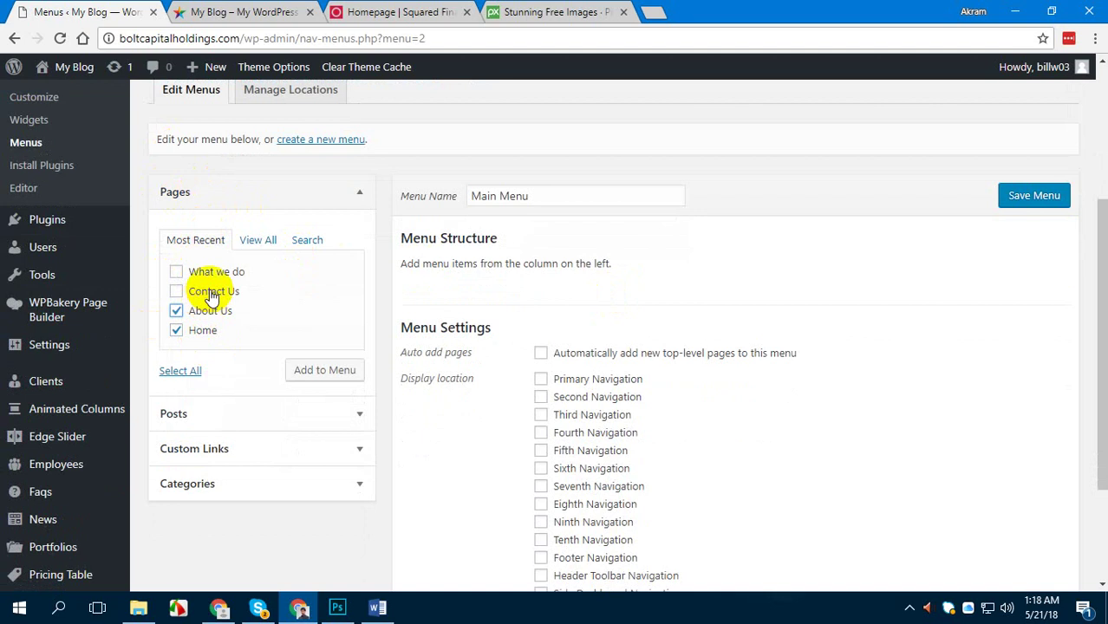
{"action": "left_click", "coordinate": [205, 291]}
{"action": "left_click", "coordinate": [219, 273]}
{"action": "left_click", "coordinate": [328, 373]}
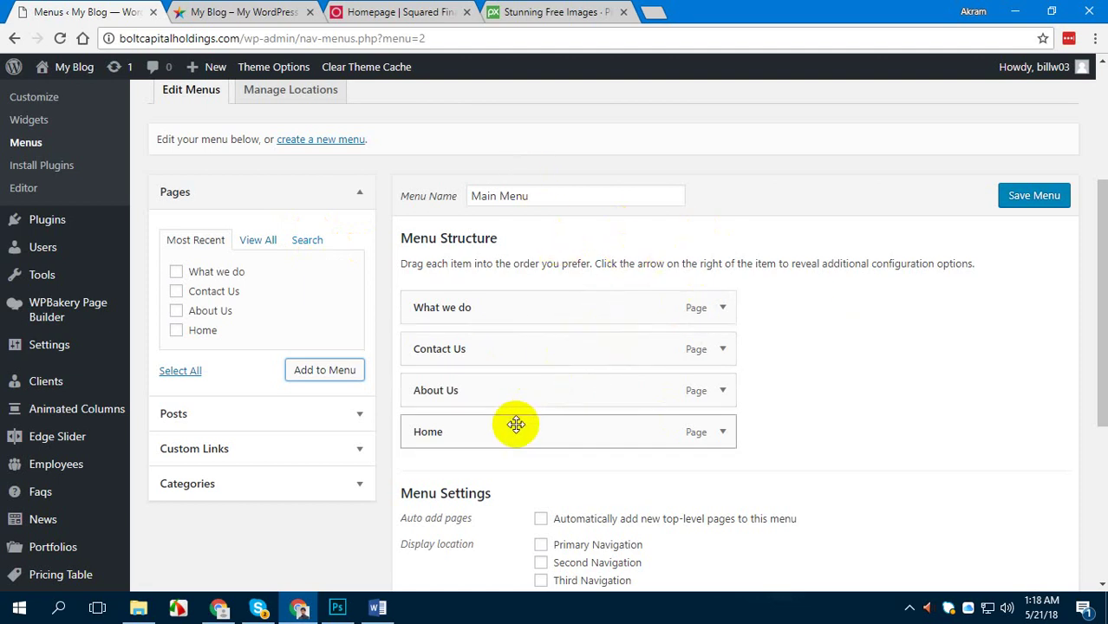
Reorder Main Menu with Home first and About Us second, then save it
{"action": "left_click_drag", "start_coordinate": [499, 425], "coordinate": [501, 297]}
{"action": "left_click_drag", "start_coordinate": [497, 441], "coordinate": [507, 348]}
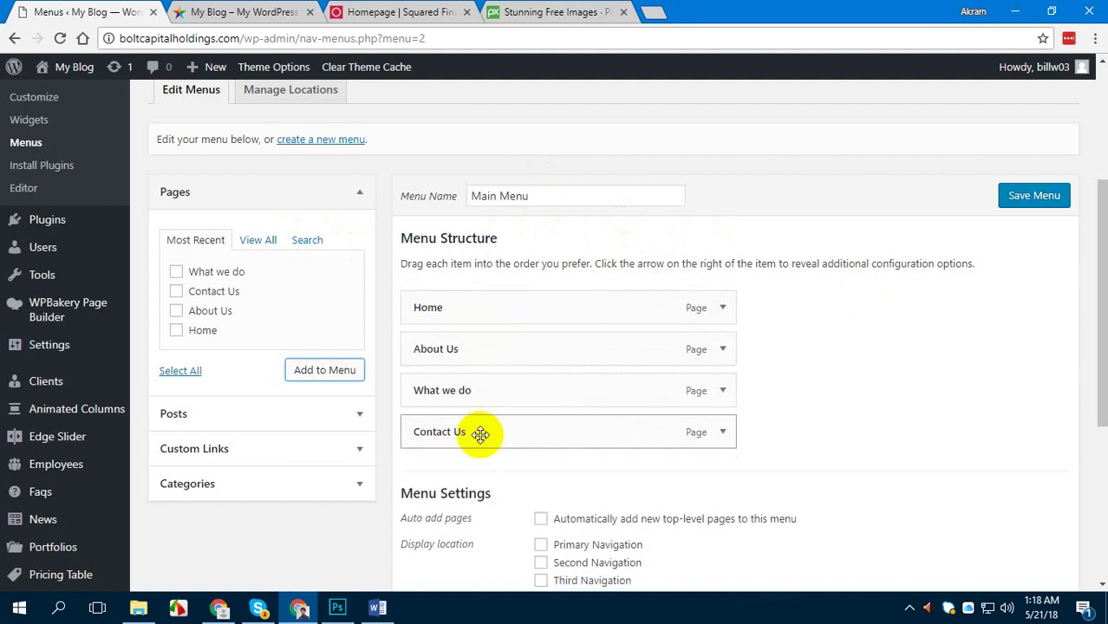
{"action": "left_click", "coordinate": [1032, 200]}
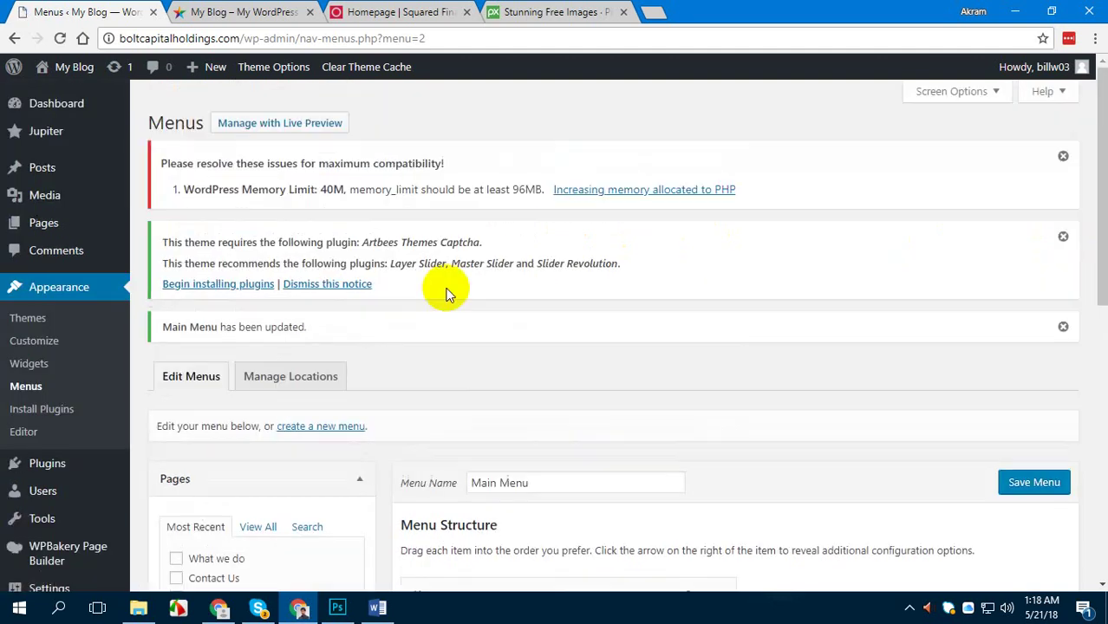
{"action": "left_click", "coordinate": [261, 12]}
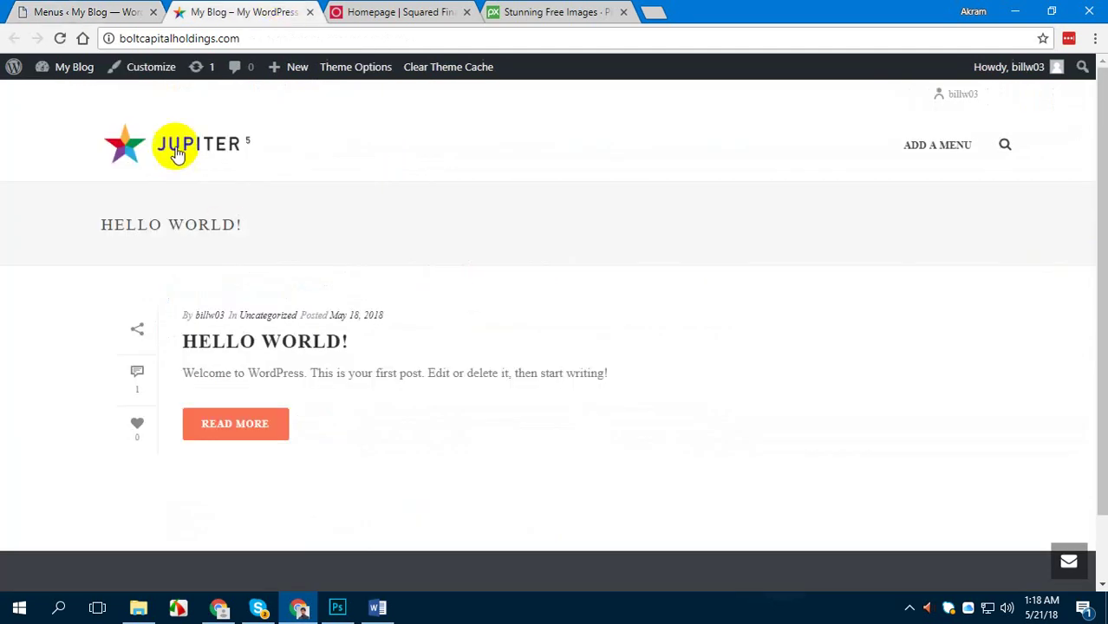
Tick Primary Navigation as Main Menu's display location and check the live site header
{"action": "left_click", "coordinate": [177, 154]}
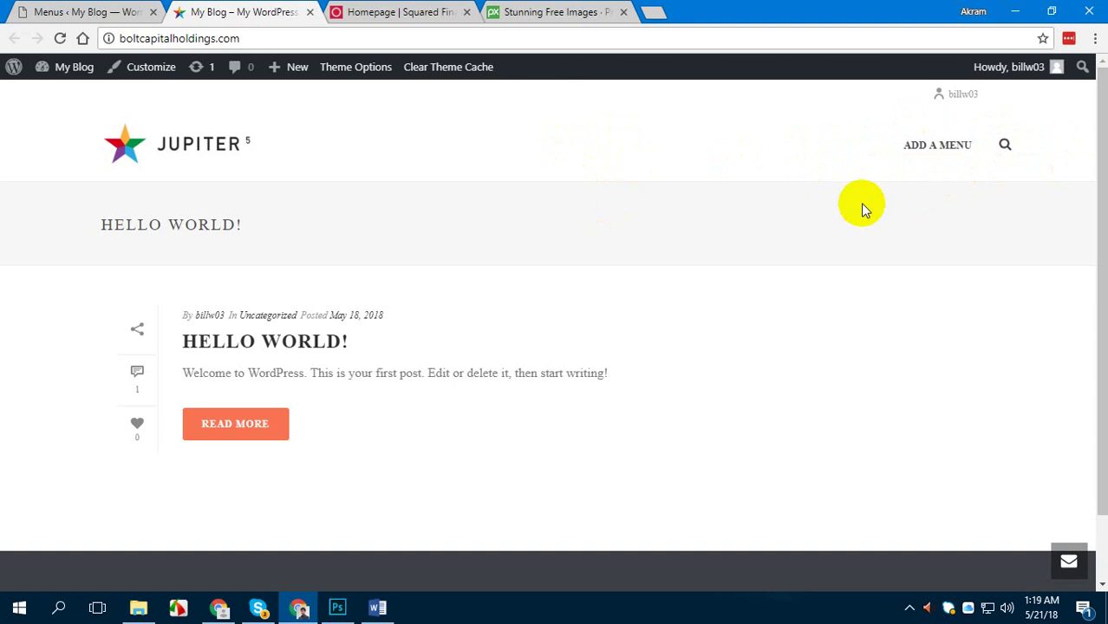
{"action": "left_click", "coordinate": [48, 9]}
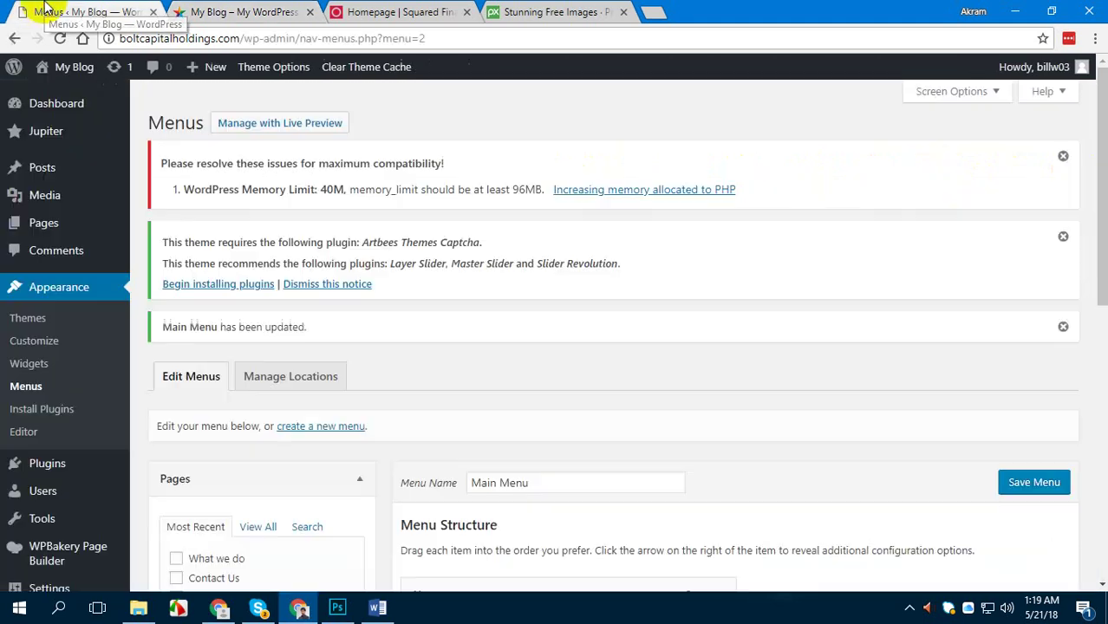
{"action": "scroll", "coordinate": [582, 384], "scroll_direction": "down", "scroll_amount": 4}
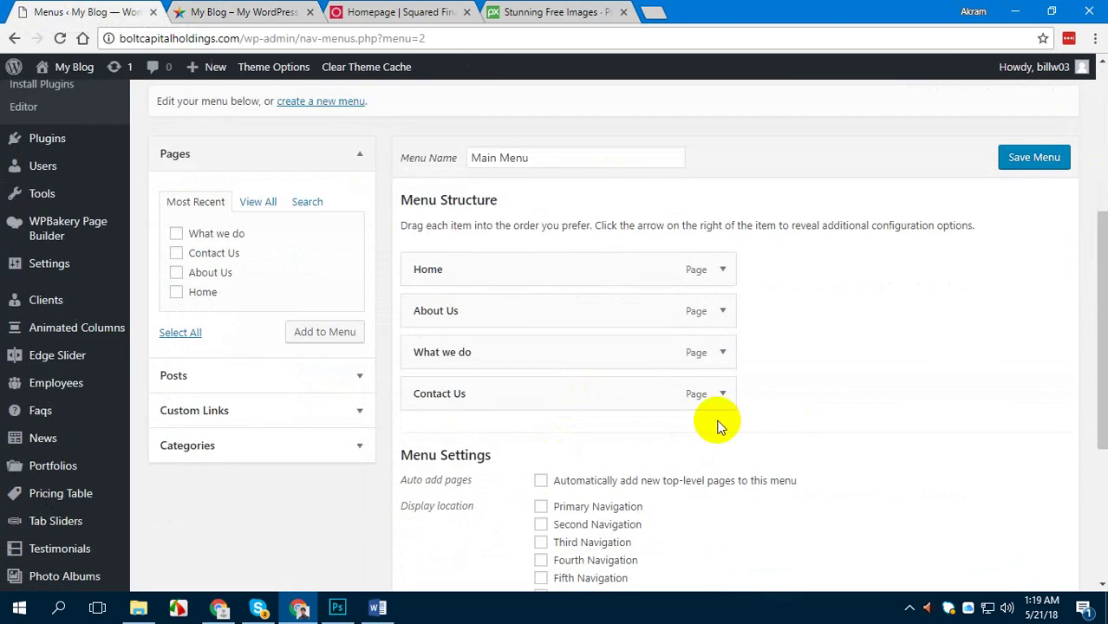
{"action": "scroll", "coordinate": [717, 425], "scroll_direction": "down", "scroll_amount": 3}
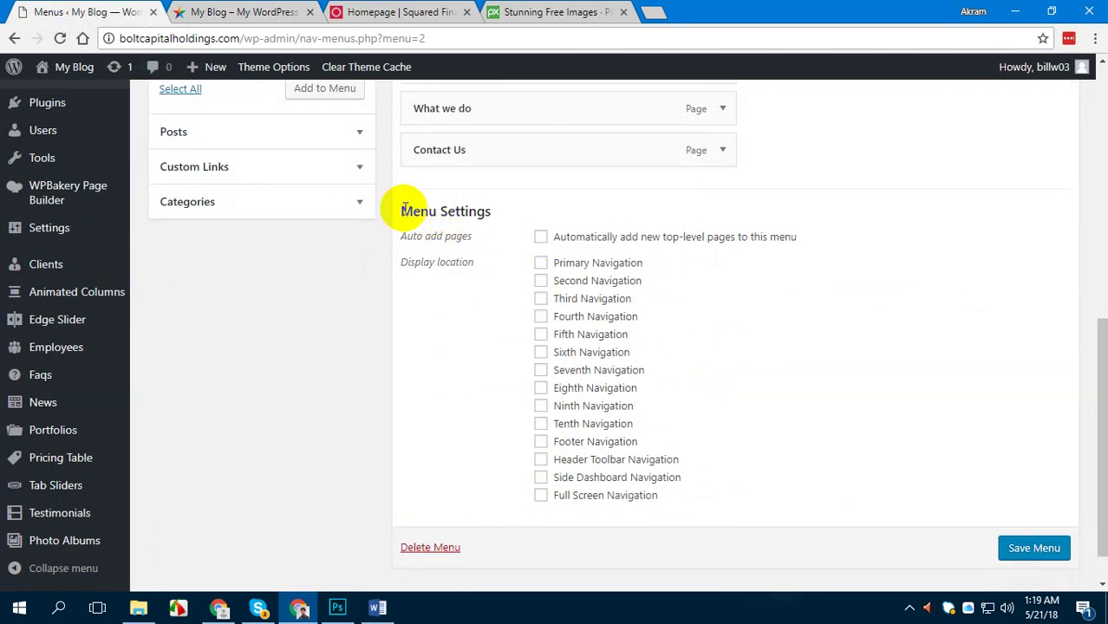
{"action": "left_click_drag", "start_coordinate": [404, 208], "coordinate": [505, 210]}
{"action": "left_click", "coordinate": [505, 210]}
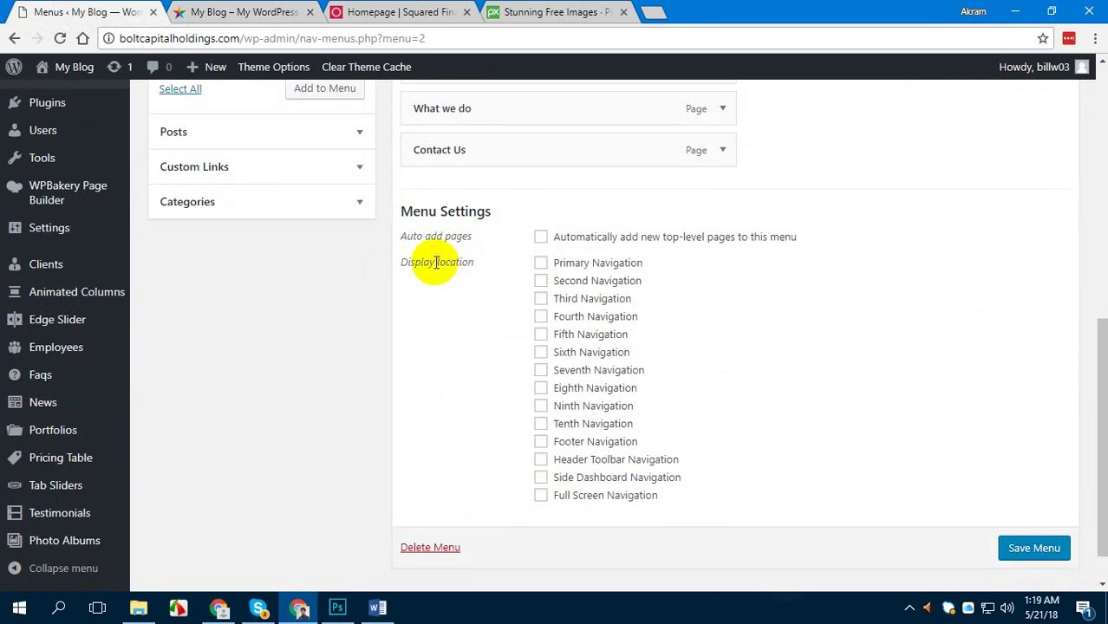
{"action": "left_click_drag", "start_coordinate": [437, 263], "coordinate": [478, 269]}
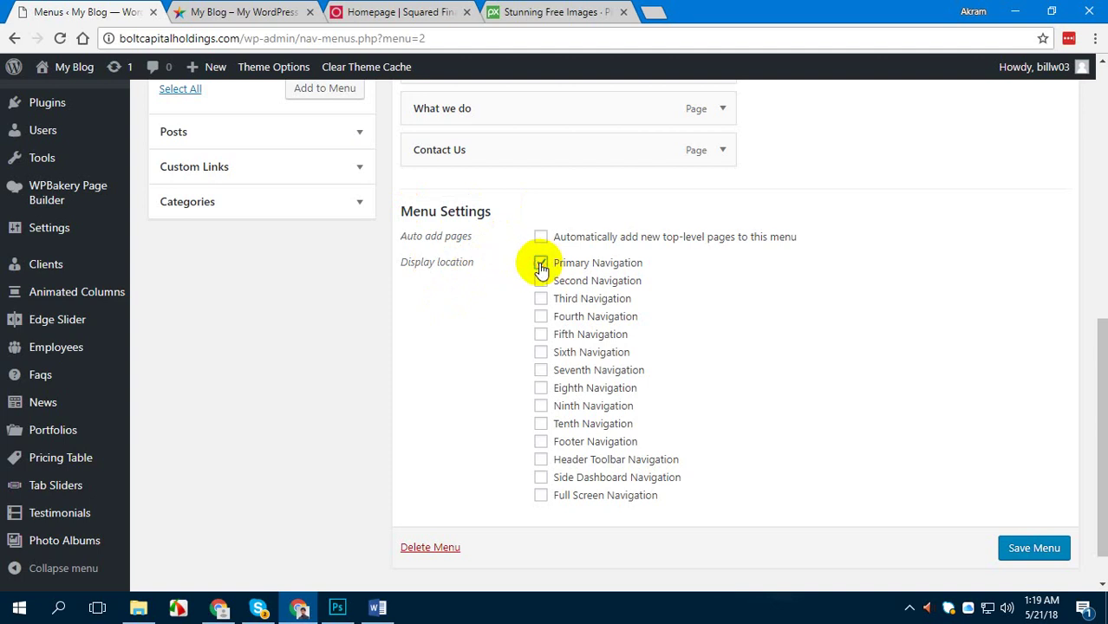
{"action": "left_click", "coordinate": [256, 11]}
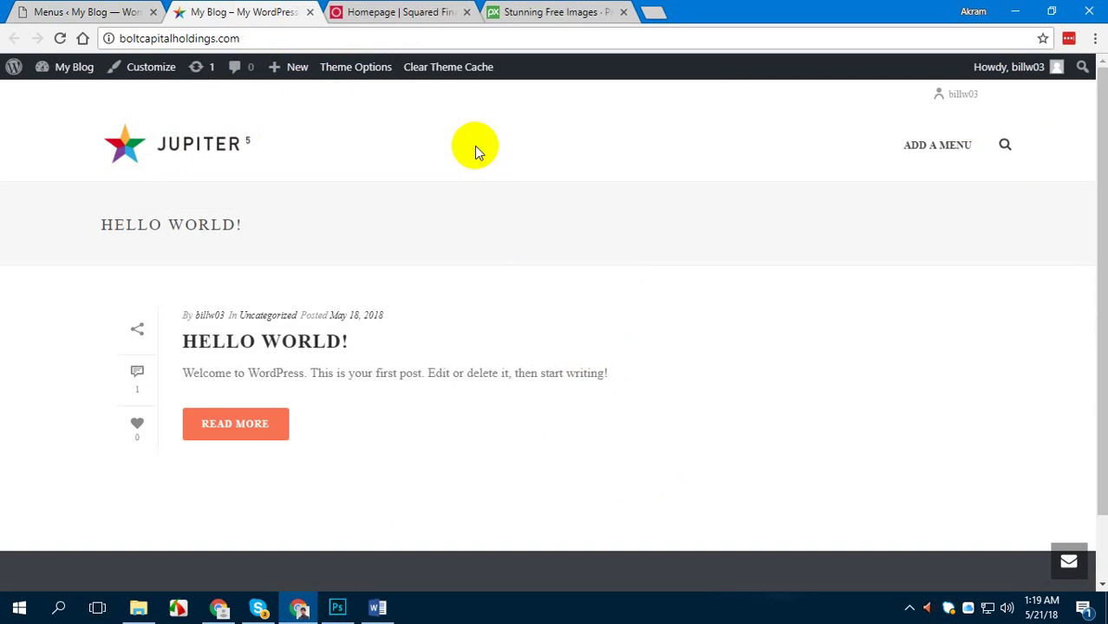
Save Main Menu with its display location and reload the homepage to confirm the header menu
{"action": "left_click", "coordinate": [129, 8]}
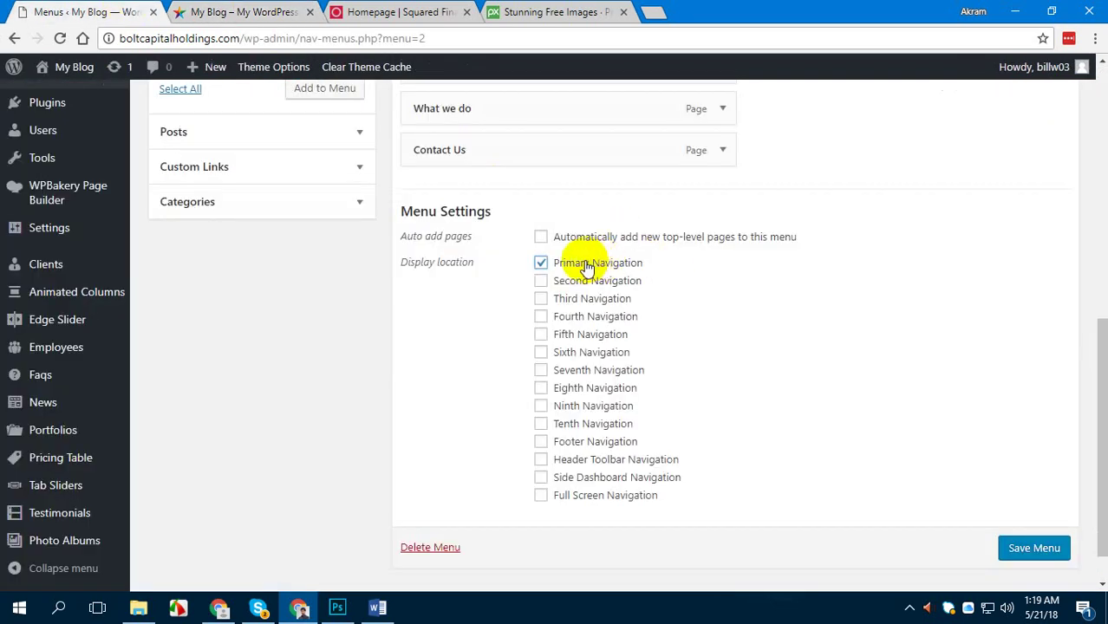
{"action": "left_click", "coordinate": [1023, 549]}
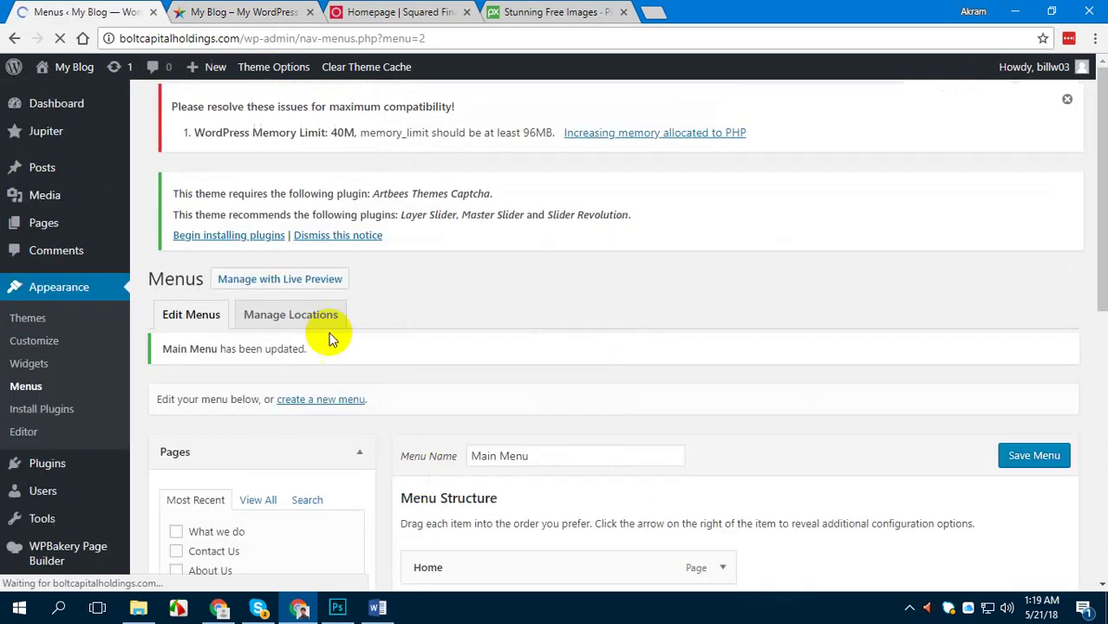
{"action": "left_click", "coordinate": [261, 13]}
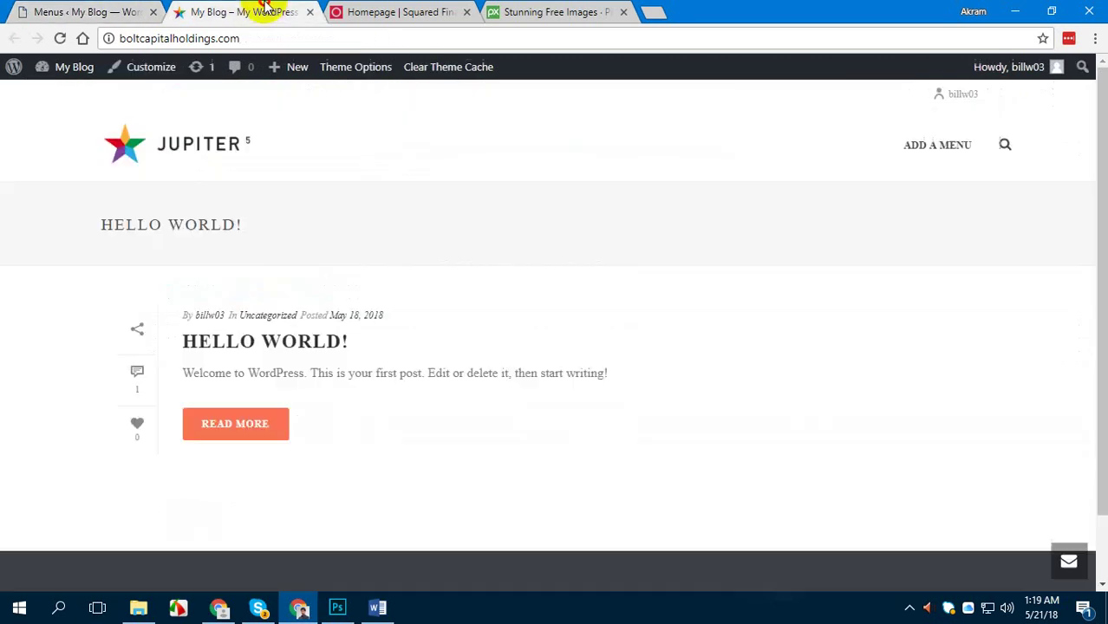
{"action": "left_click", "coordinate": [204, 169]}
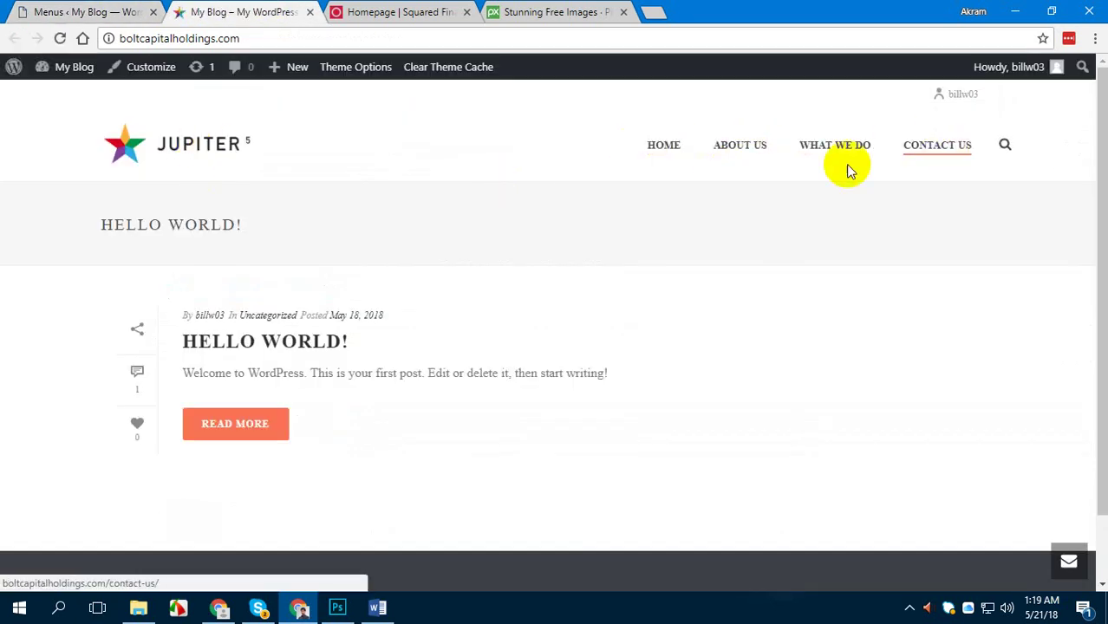
{"action": "left_click", "coordinate": [87, 10]}
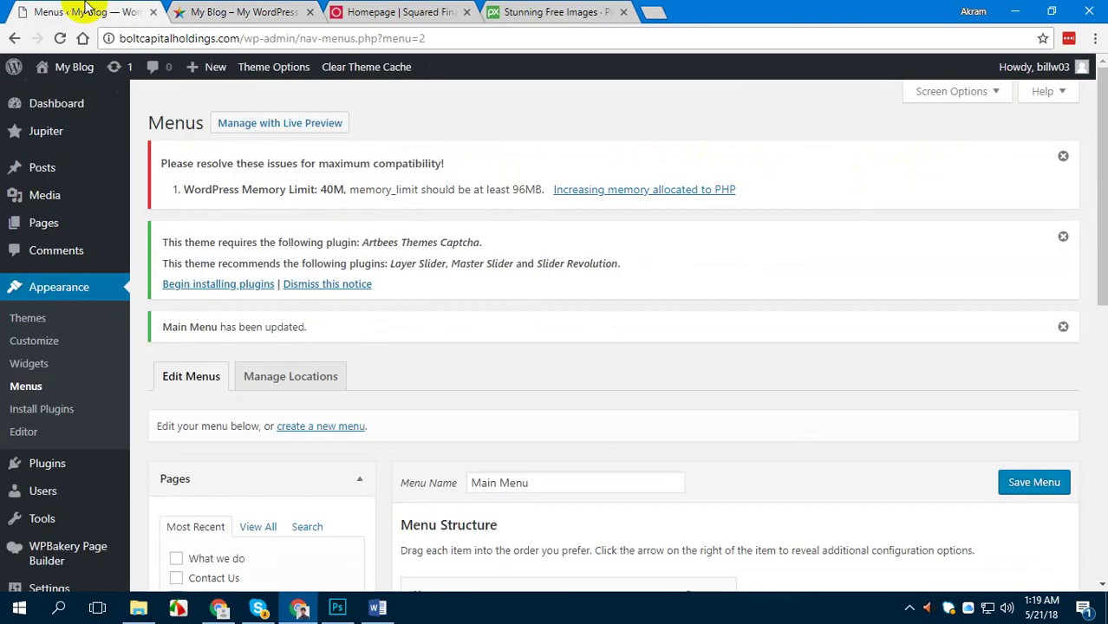
{"action": "scroll", "coordinate": [479, 333], "scroll_direction": "down", "scroll_amount": 2}
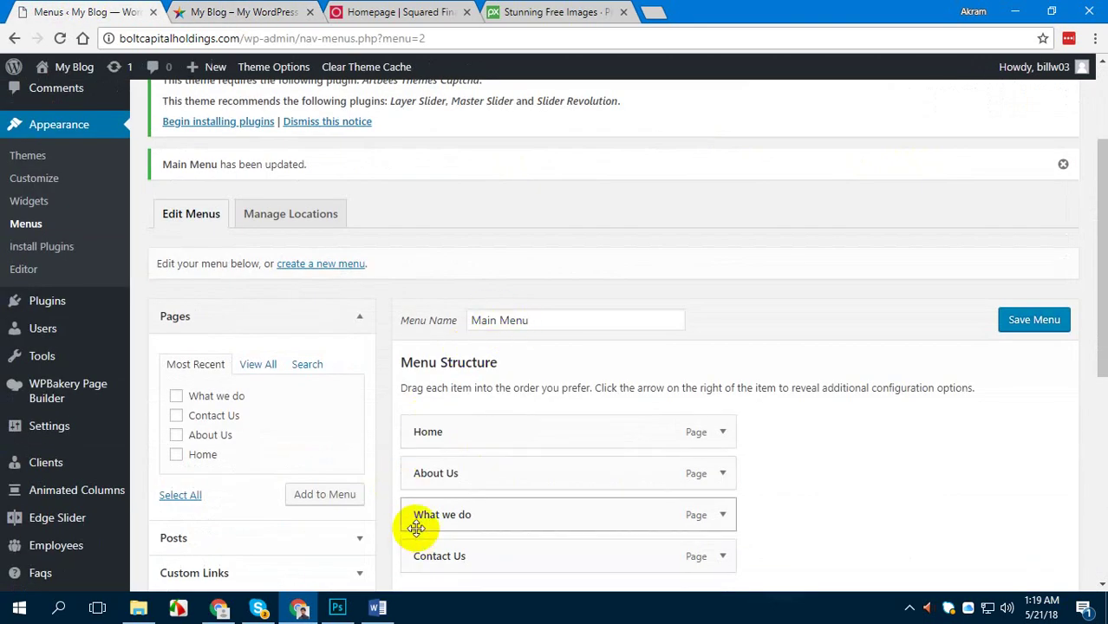
{"action": "left_click", "coordinate": [375, 607]}
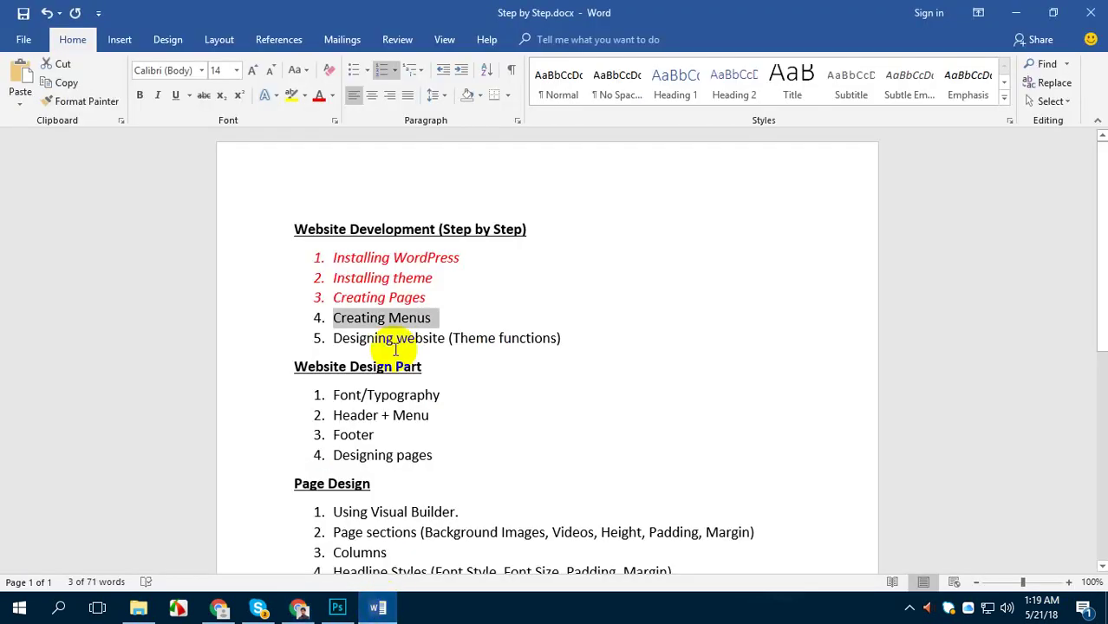
Italicise 'Creating Menus' in the checklist to mark it done, then show the live site
{"action": "left_click", "coordinate": [157, 96]}
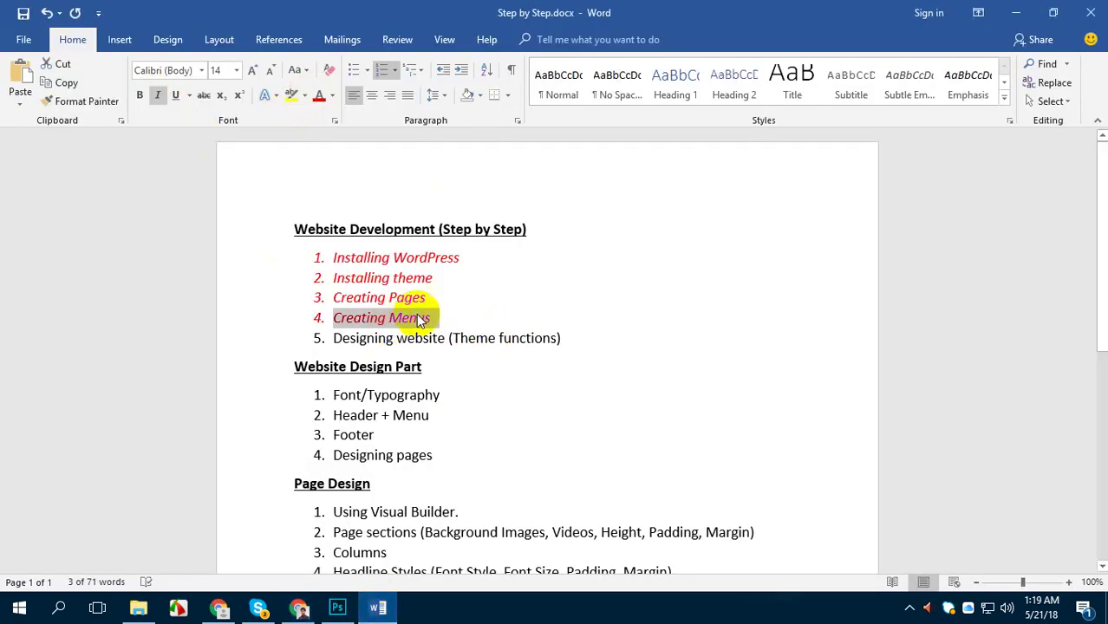
{"action": "scroll", "coordinate": [421, 318], "scroll_direction": "down", "scroll_amount": 1}
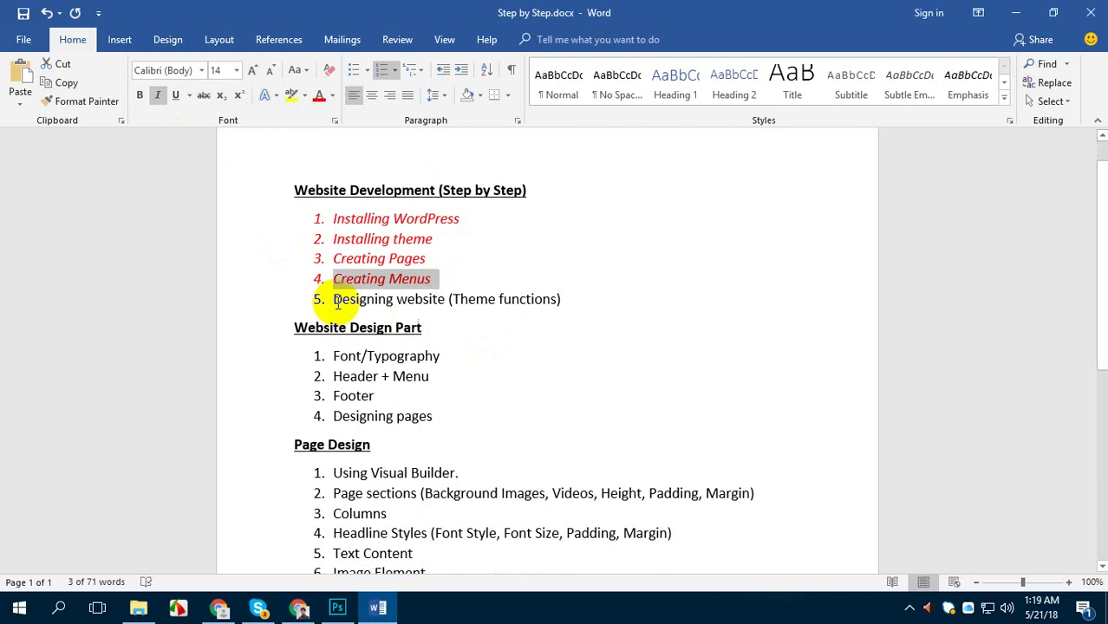
{"action": "left_click_drag", "start_coordinate": [338, 304], "coordinate": [307, 296]}
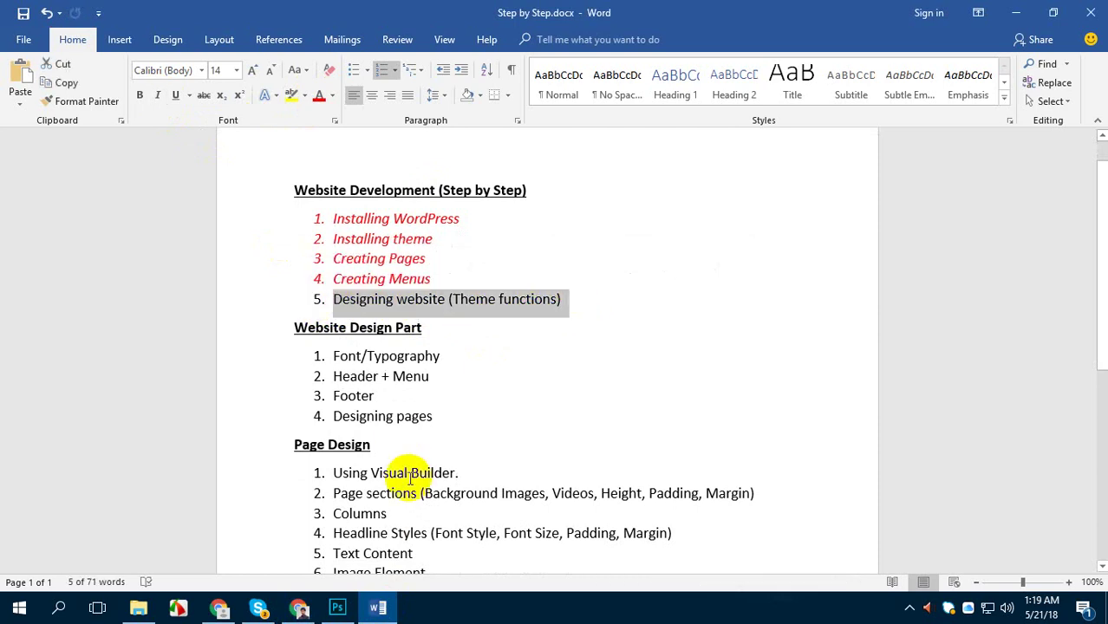
{"action": "left_click", "coordinate": [292, 608]}
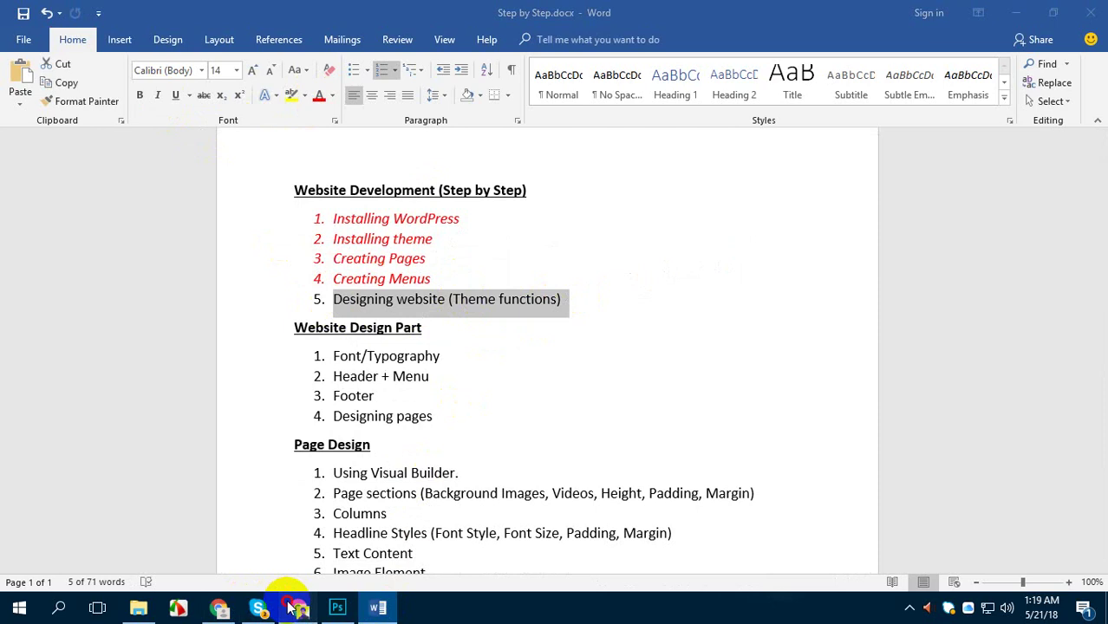
{"action": "key", "text": "ctrl+Tab"}
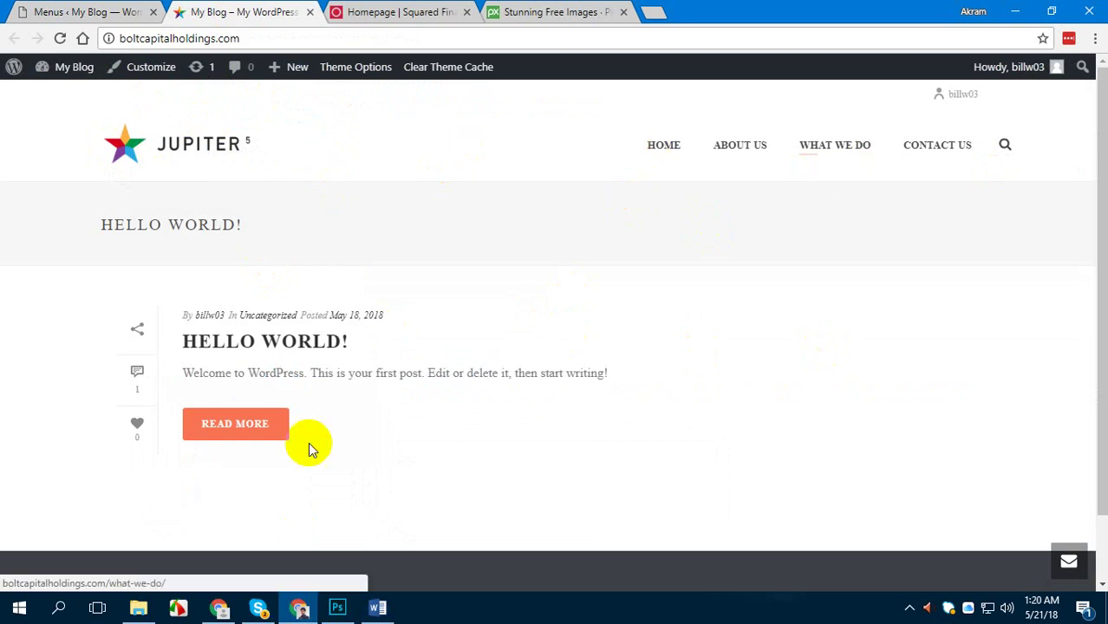
Scroll through the live homepage with its new header menu, then return to the Word checklist
{"action": "scroll", "coordinate": [589, 277], "scroll_direction": "down", "scroll_amount": 1}
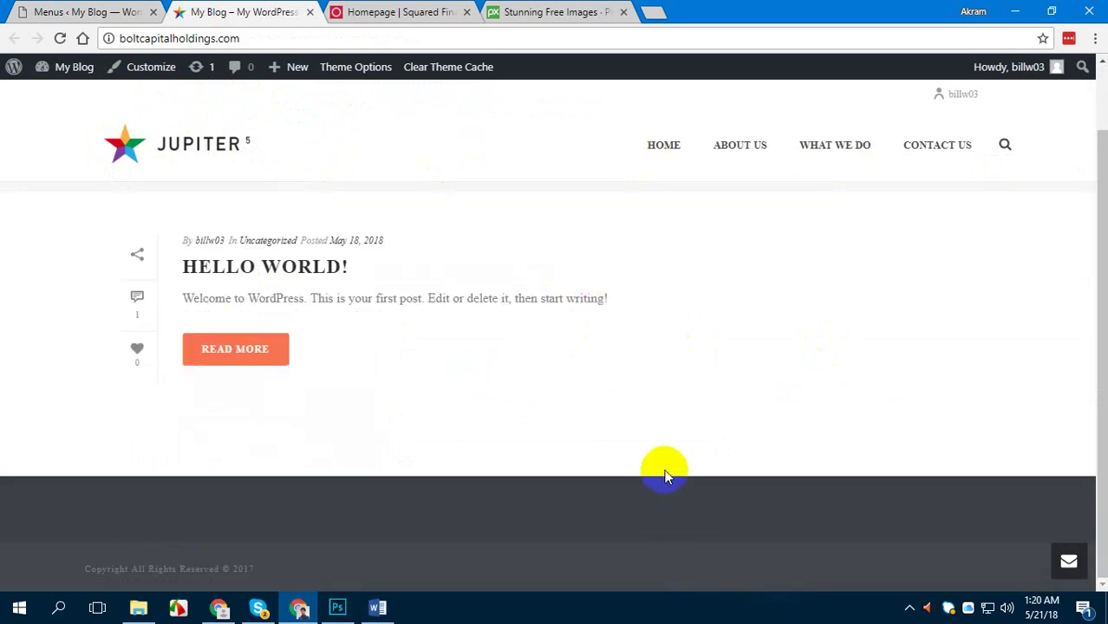
{"action": "scroll", "coordinate": [663, 466], "scroll_direction": "up", "scroll_amount": 1}
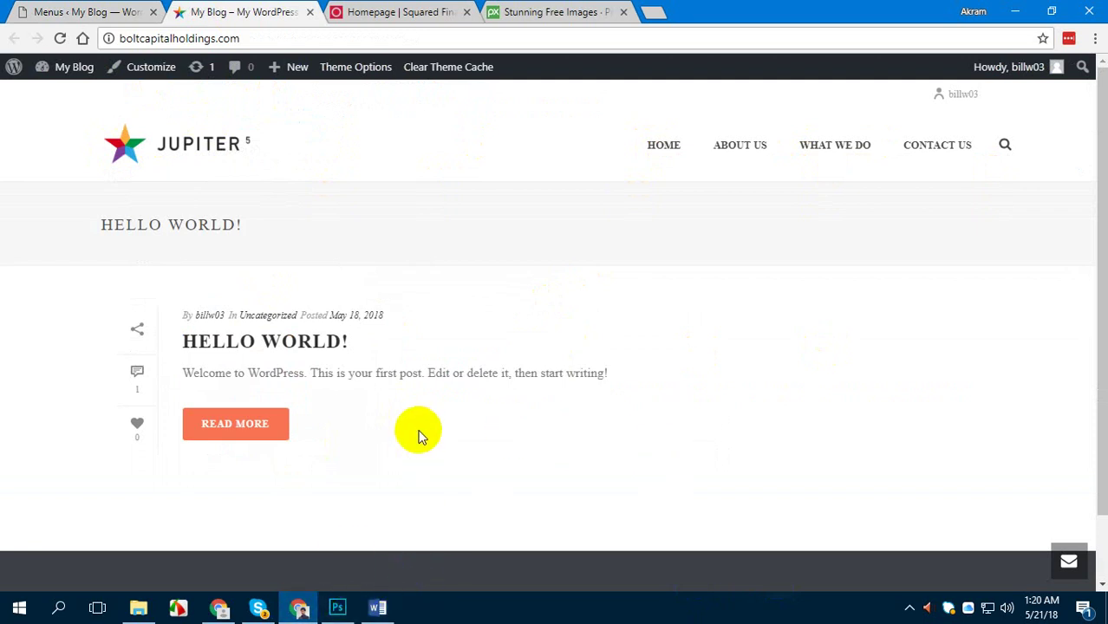
{"action": "left_click", "coordinate": [377, 607]}
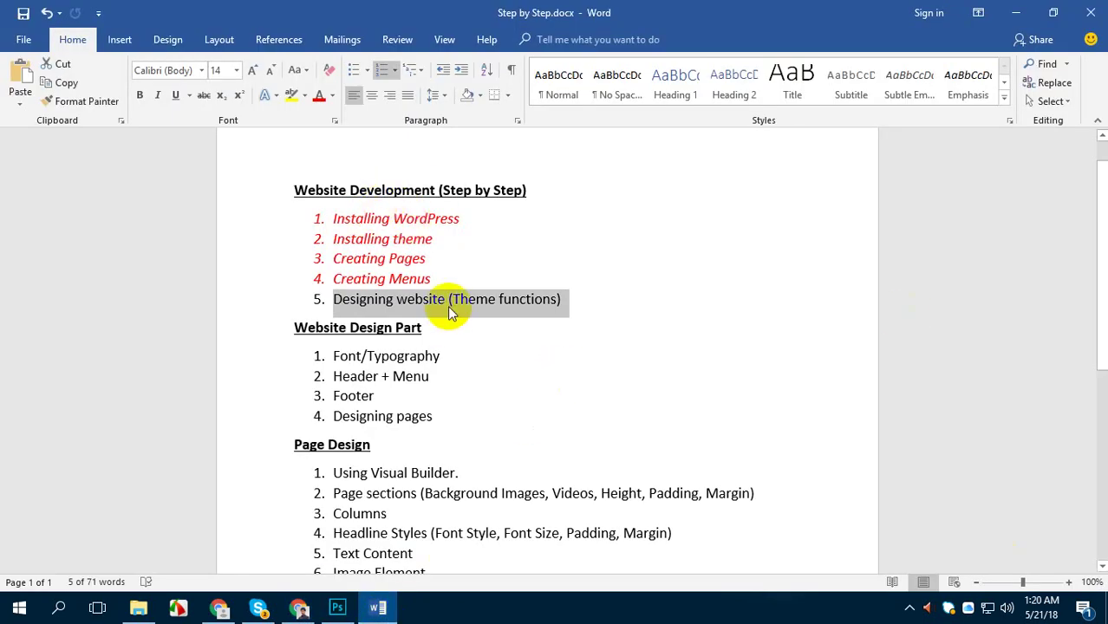
{"action": "left_click_drag", "start_coordinate": [336, 219], "coordinate": [449, 225]}
{"action": "left_click_drag", "start_coordinate": [335, 240], "coordinate": [431, 239]}
{"action": "left_click_drag", "start_coordinate": [335, 258], "coordinate": [404, 263]}
{"action": "left_click_drag", "start_coordinate": [335, 279], "coordinate": [404, 278]}
{"action": "left_click", "coordinate": [403, 278]}
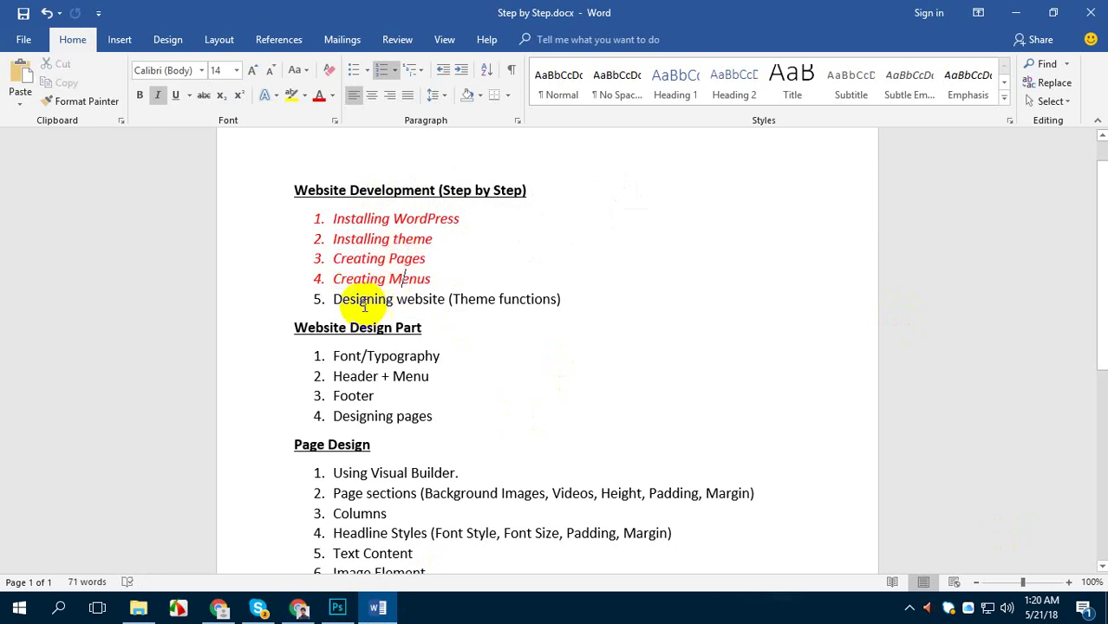